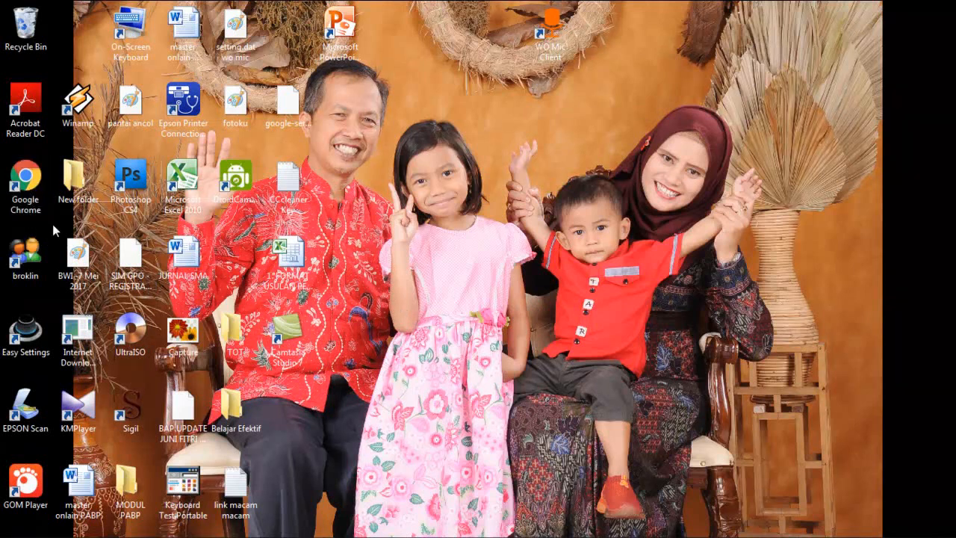
Step: Launch Chrome, go to Google Drive from the apps grid, and sign in with the chosen account
{"action": "double_click", "coordinate": [16, 175]}
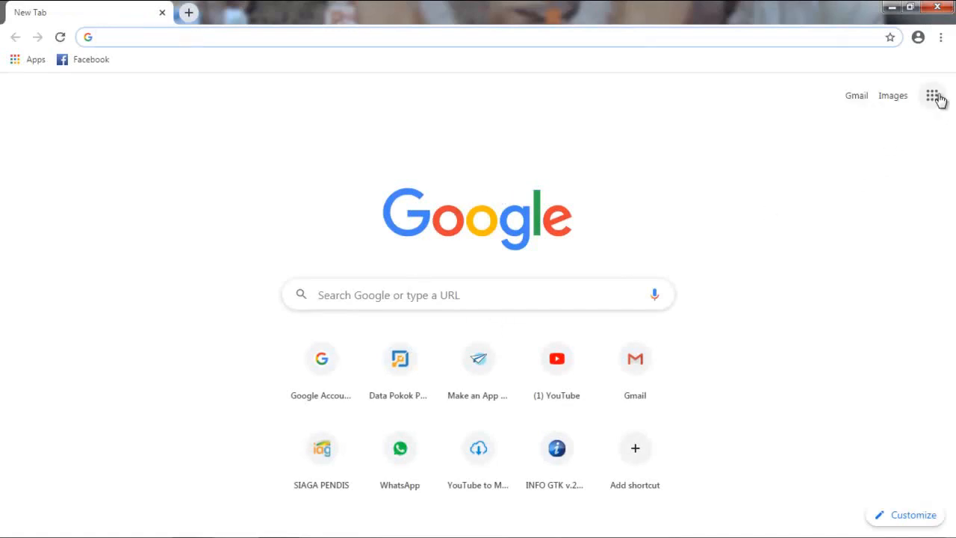
{"action": "left_click", "coordinate": [931, 96]}
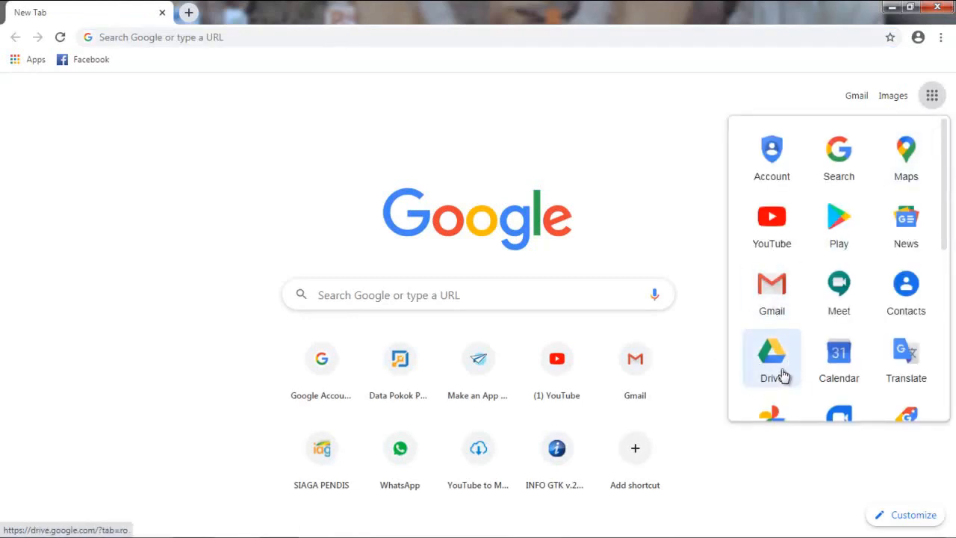
{"action": "left_click", "coordinate": [783, 376]}
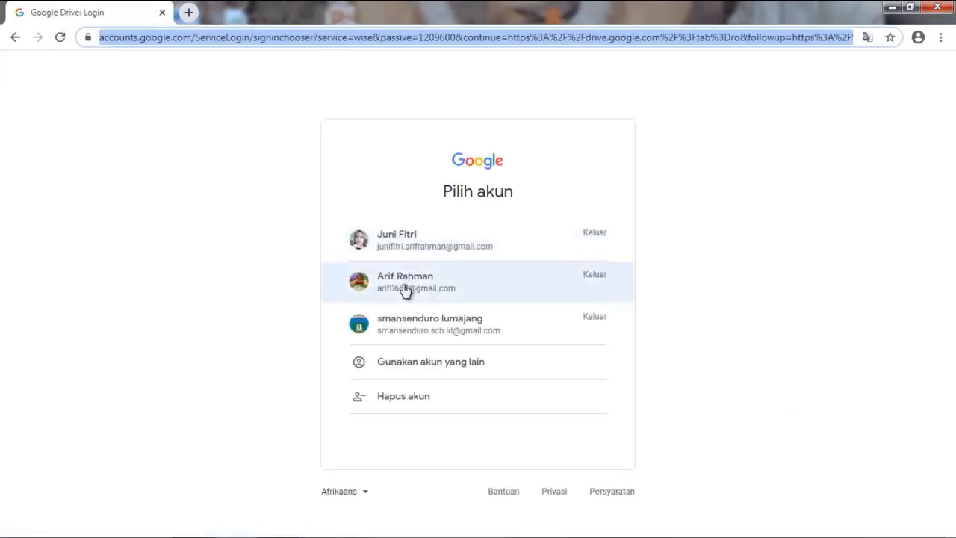
{"action": "left_click", "coordinate": [403, 290]}
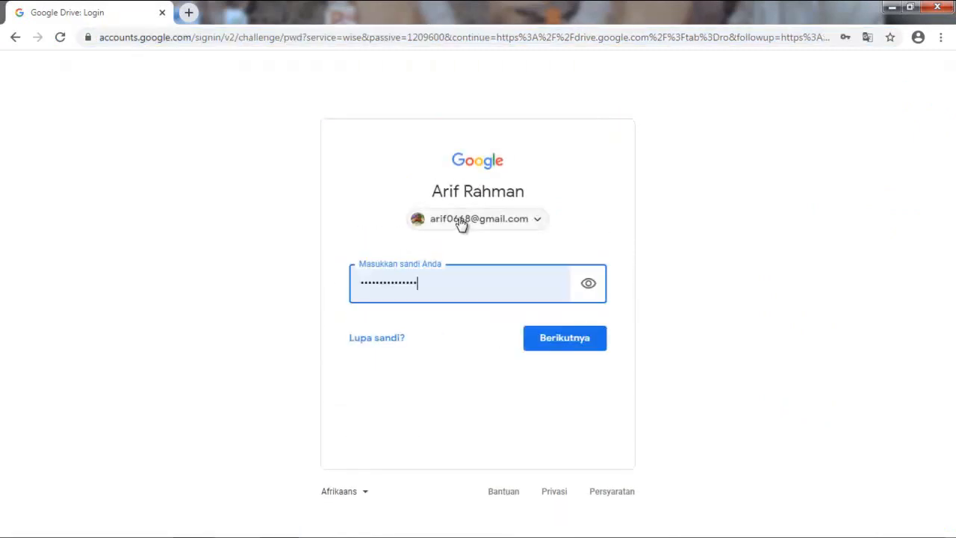
{"action": "left_click", "coordinate": [572, 341]}
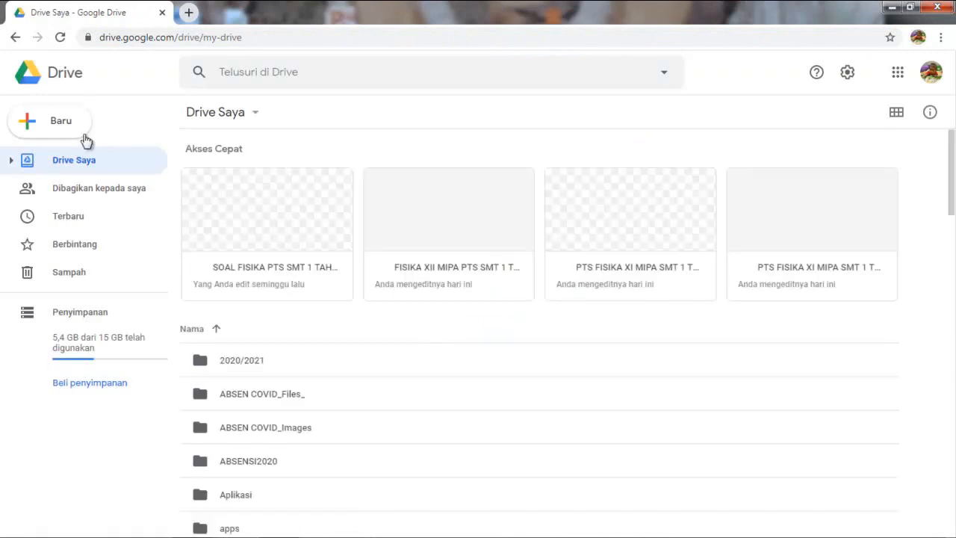
Step: Make a new My Drive folder called 'PH 1 FISIKA XII MIPA SMT Ganjil'
{"action": "left_click", "coordinate": [48, 125]}
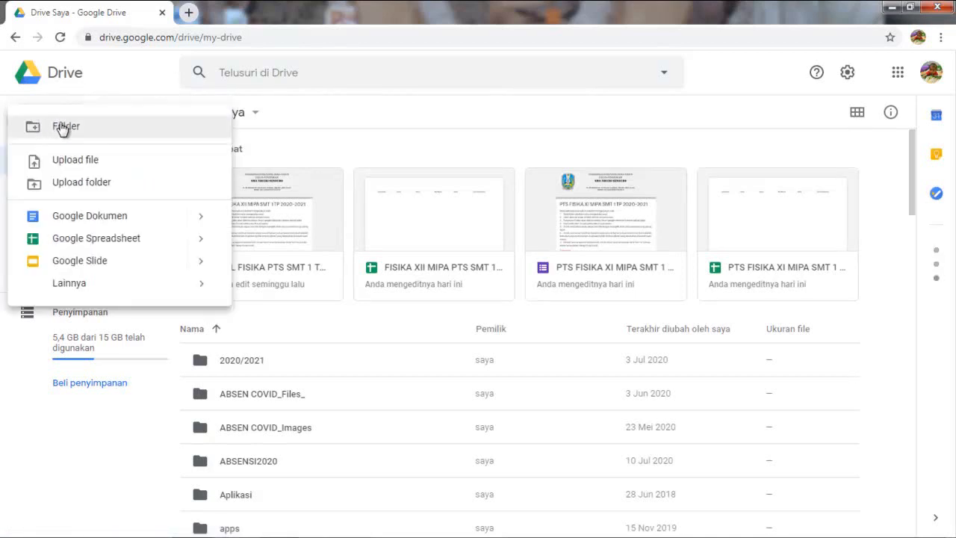
{"action": "left_click", "coordinate": [64, 127]}
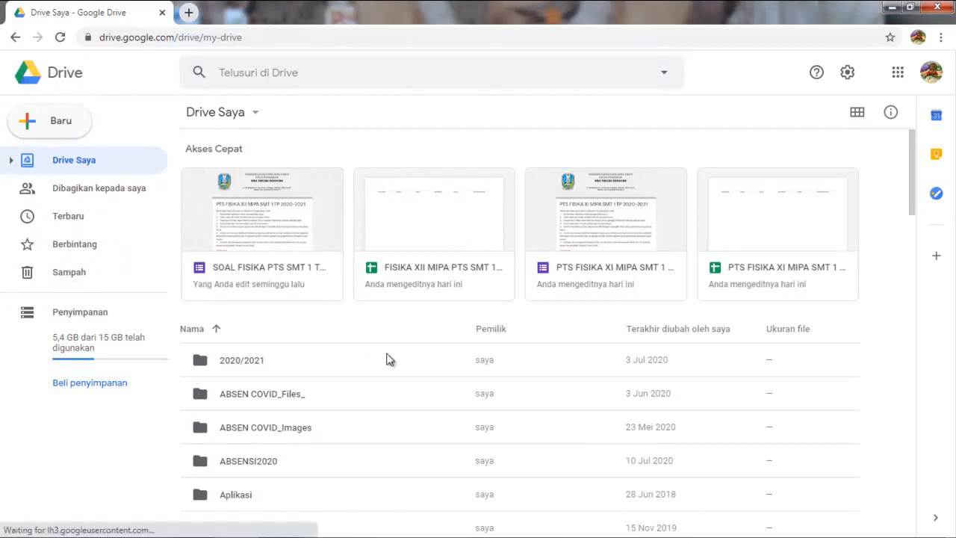
{"action": "key", "text": "shift+f"}
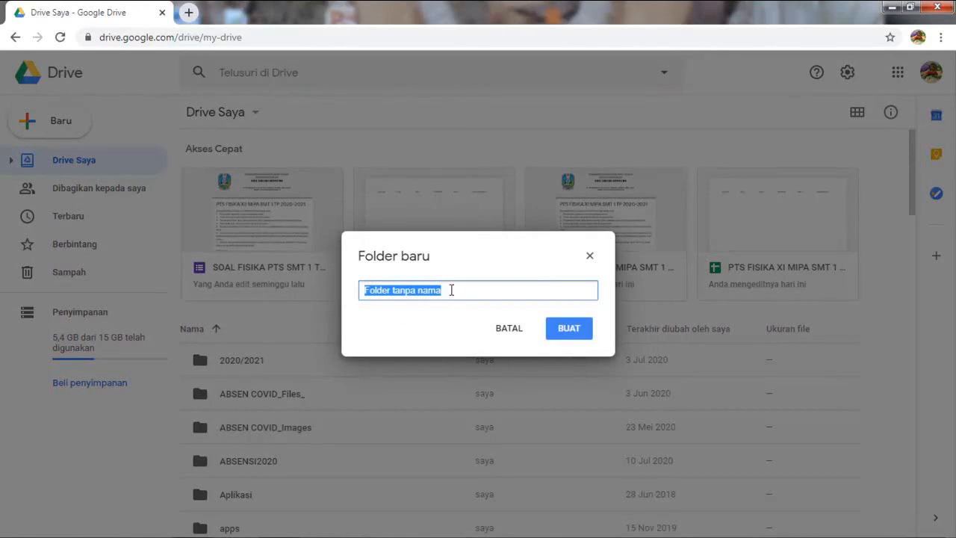
{"action": "type", "text": "PH 1 FISIKA XII MIPA SMT Ganjil"}
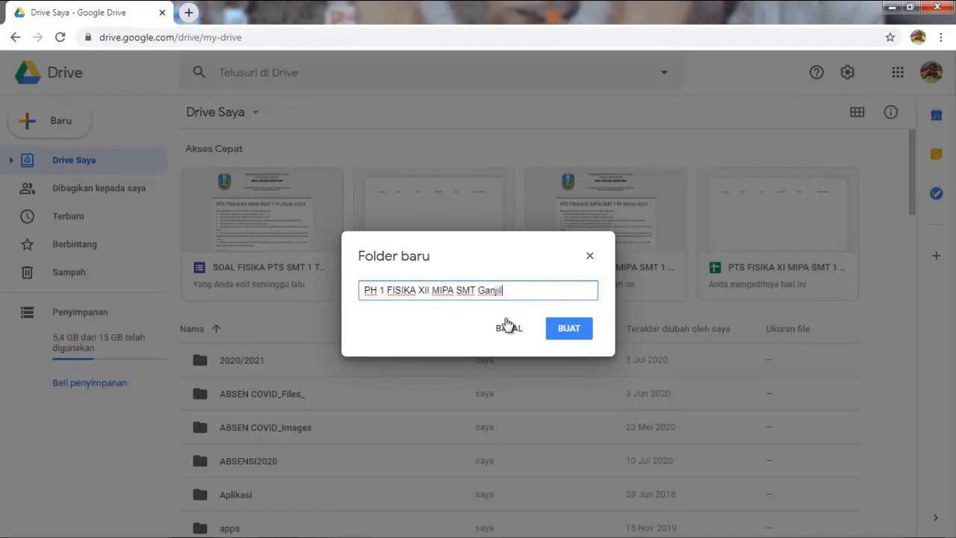
{"action": "left_click", "coordinate": [567, 329]}
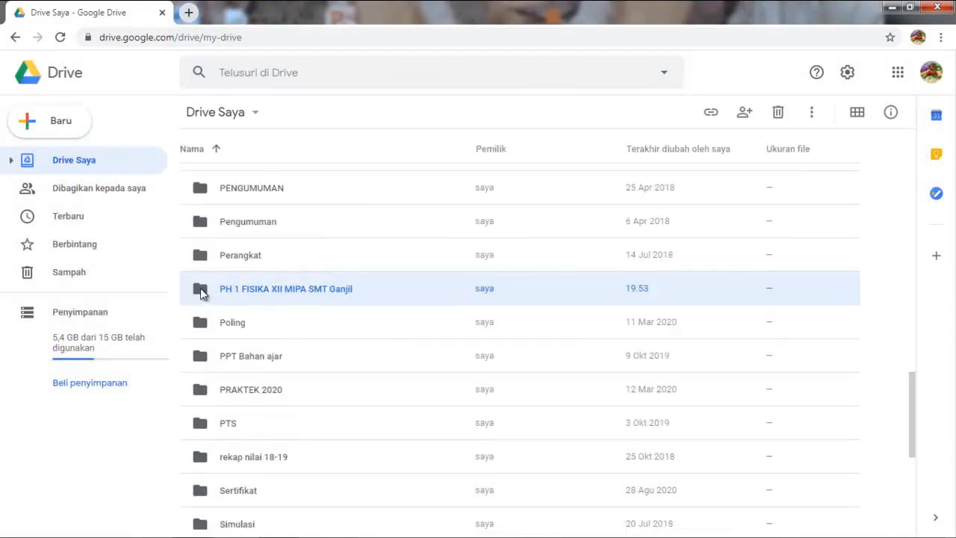
Step: Inside the 'PH 1 FISIKA XII MIPA SMT Ganjil' folder, create a blank Google Form via Baru > Lainnya
{"action": "double_click", "coordinate": [202, 293]}
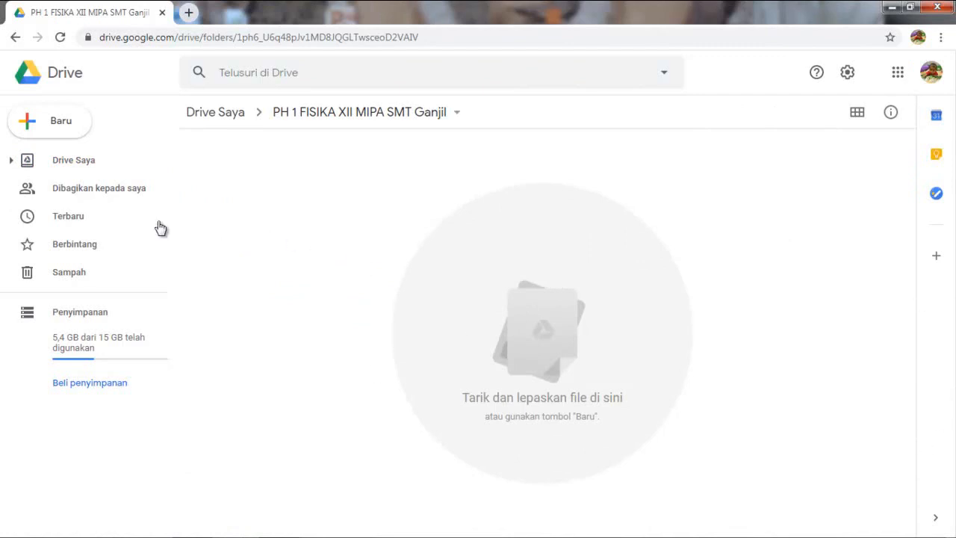
{"action": "left_click", "coordinate": [61, 125]}
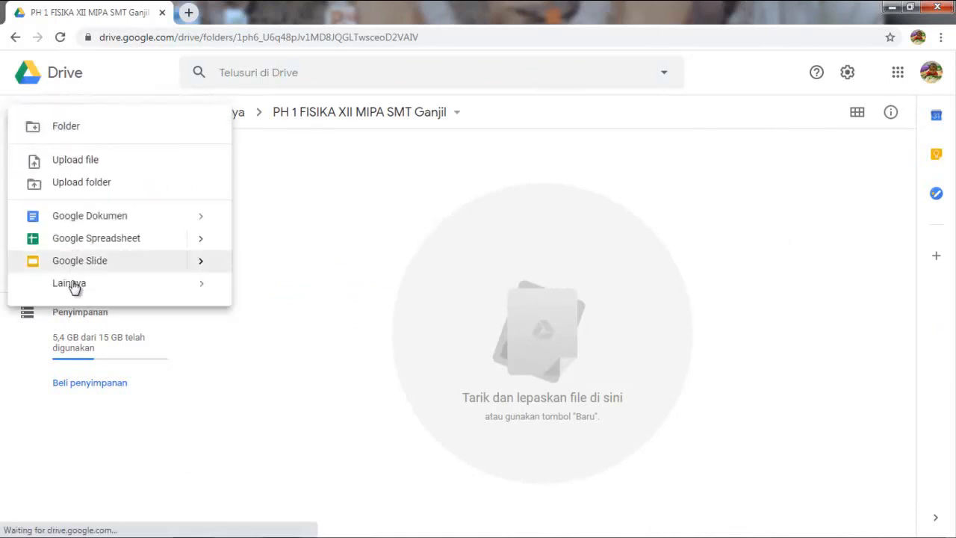
{"action": "mouse_move", "coordinate": [75, 283]}
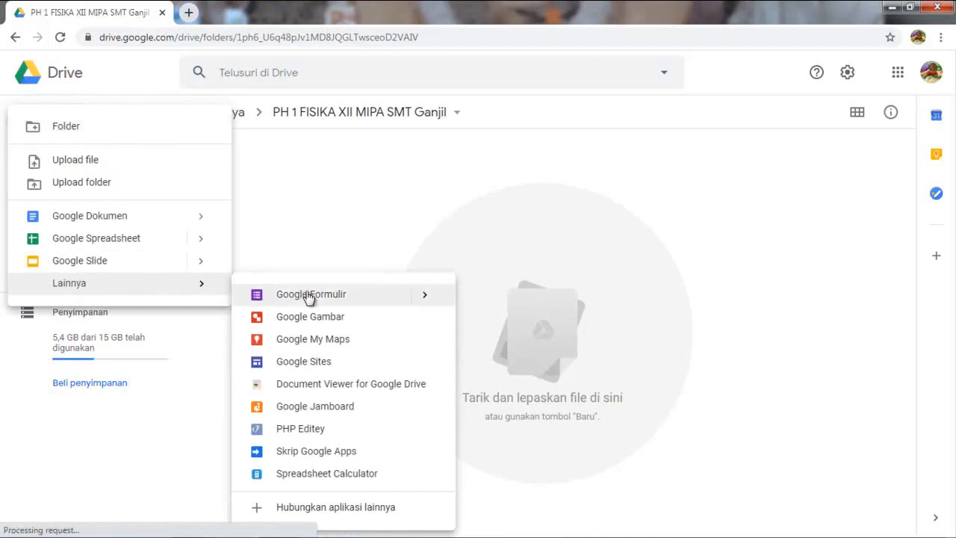
{"action": "left_click", "coordinate": [309, 296]}
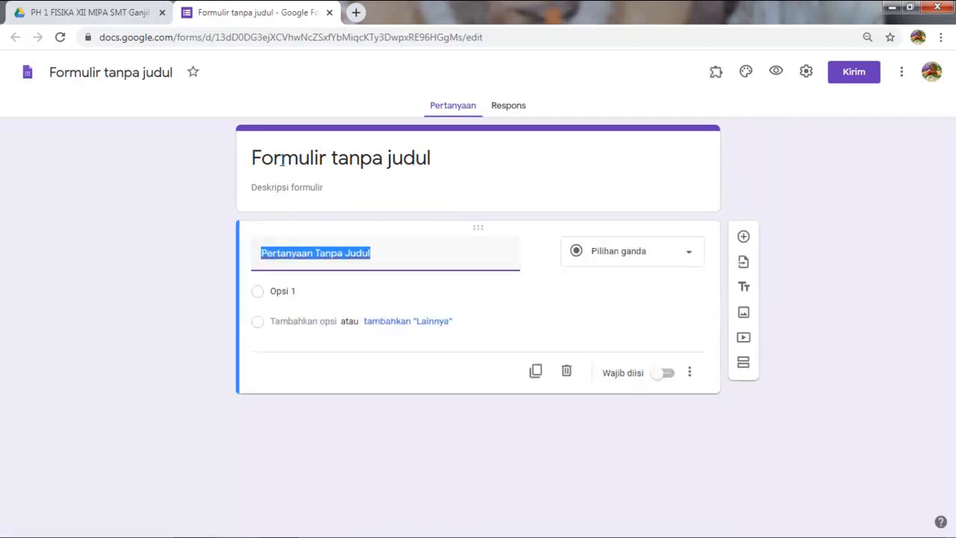
Step: Type 'PH 1 FISIKA XII SMT 1' as the form title and move into the description field
{"action": "left_click", "coordinate": [313, 160]}
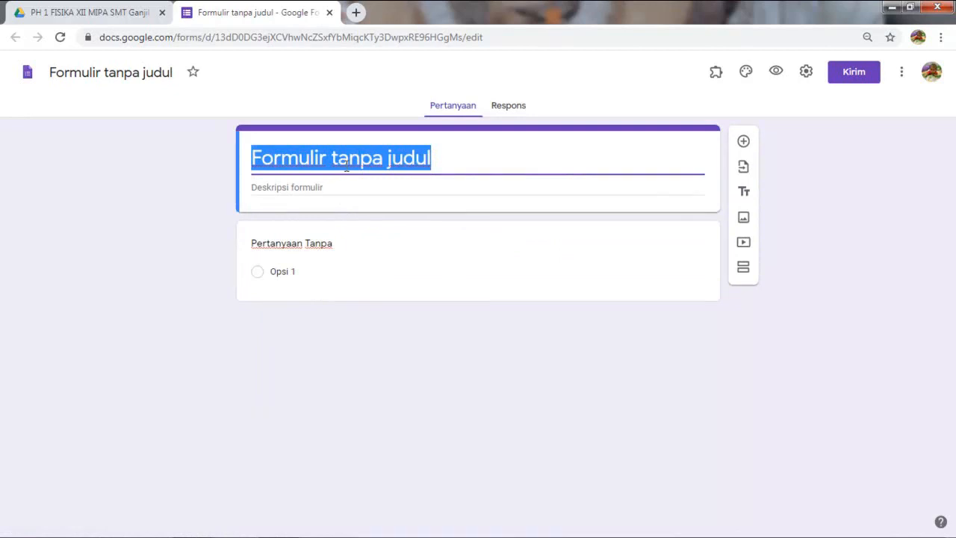
{"action": "type", "text": "PH"}
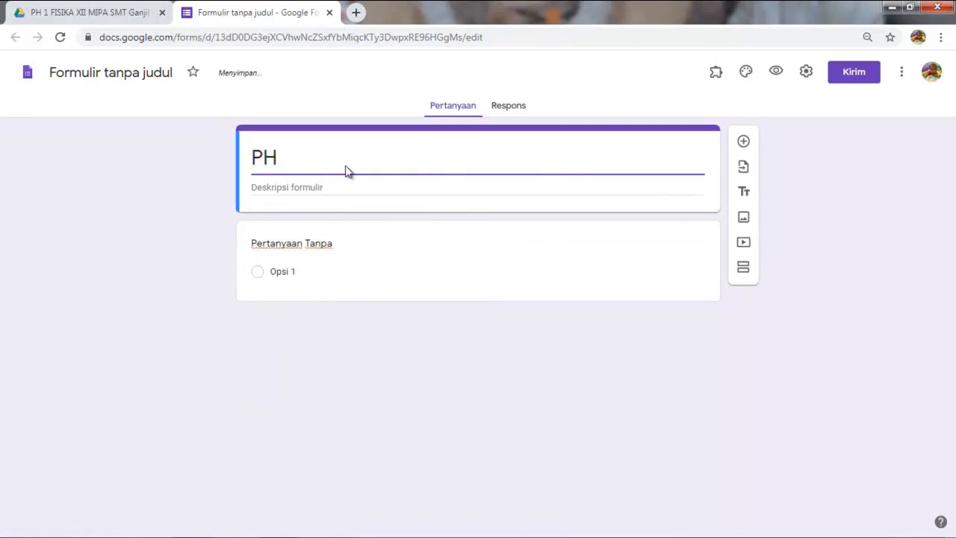
{"action": "type", "text": " 1 FISIKA "}
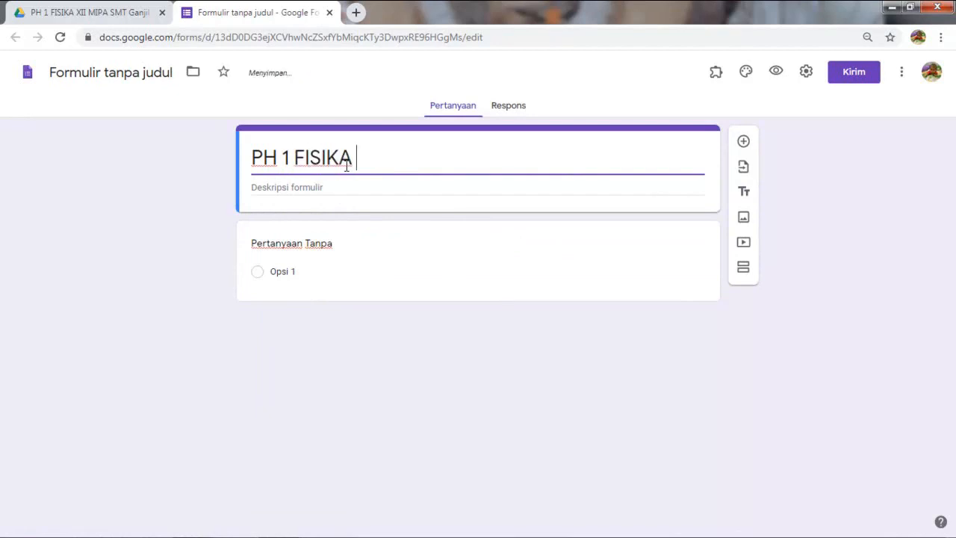
{"action": "type", "text": "XII SMT 1"}
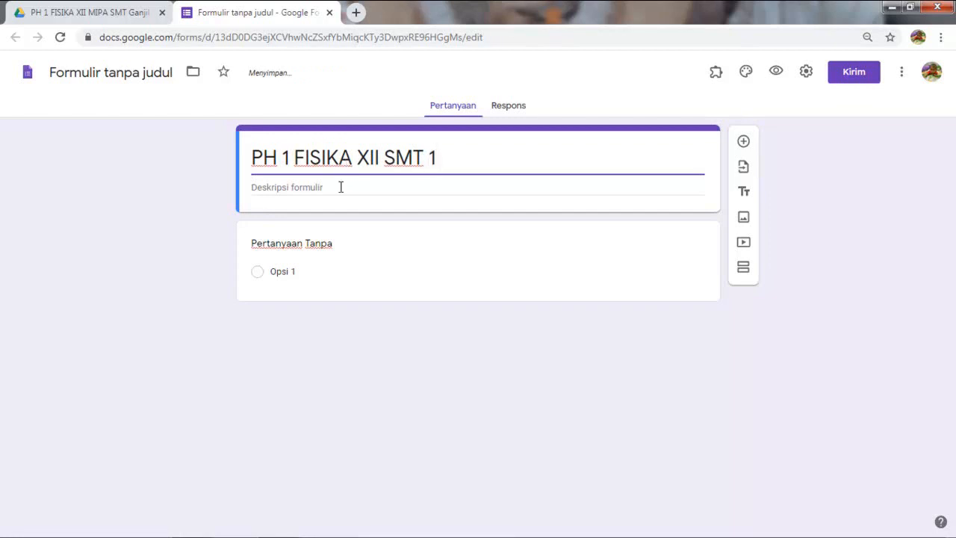
{"action": "left_click", "coordinate": [340, 188]}
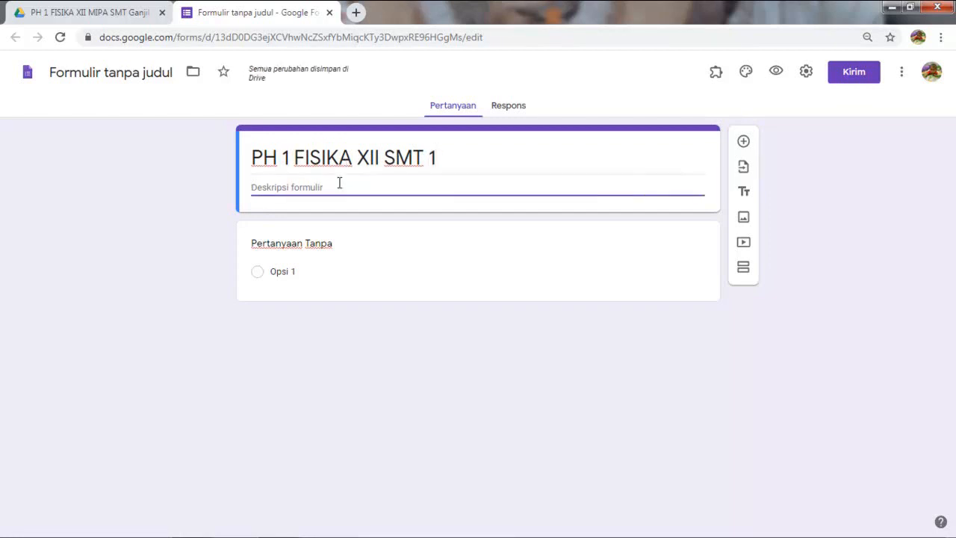
{"action": "mouse_move", "coordinate": [168, 535]}
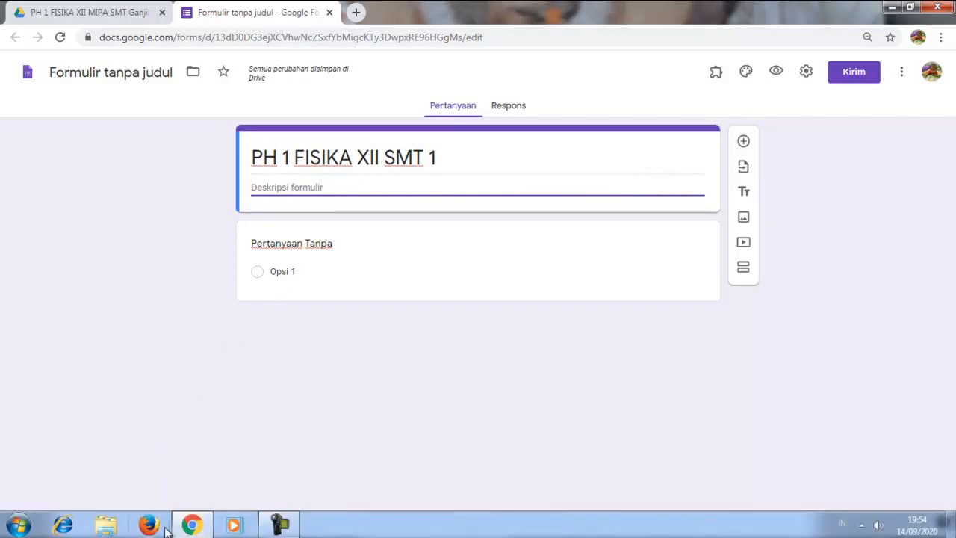
Step: Open the Word document 'SOAL PH 1 Fisika xii' from D:\DARING\PH 1 Fisika kelas XII
{"action": "left_click", "coordinate": [103, 527]}
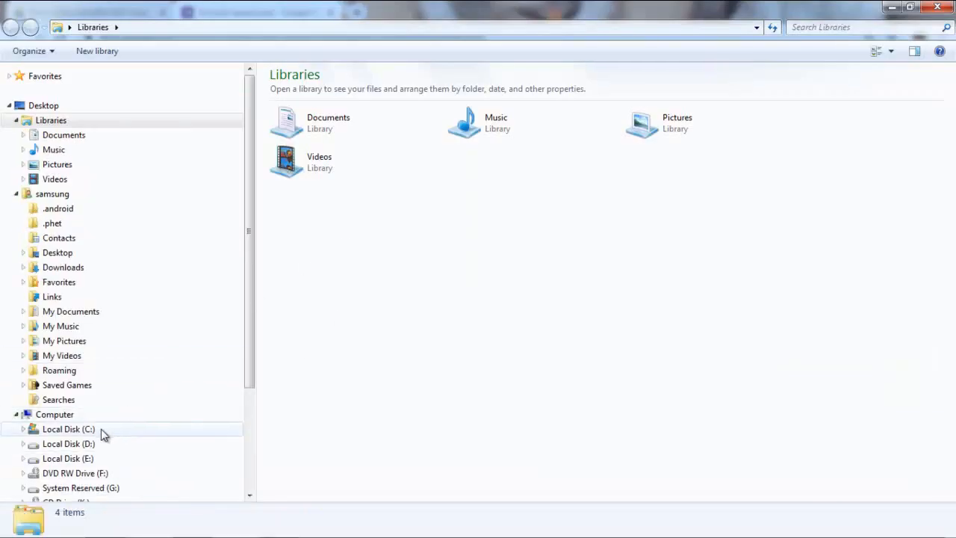
{"action": "left_click", "coordinate": [88, 447]}
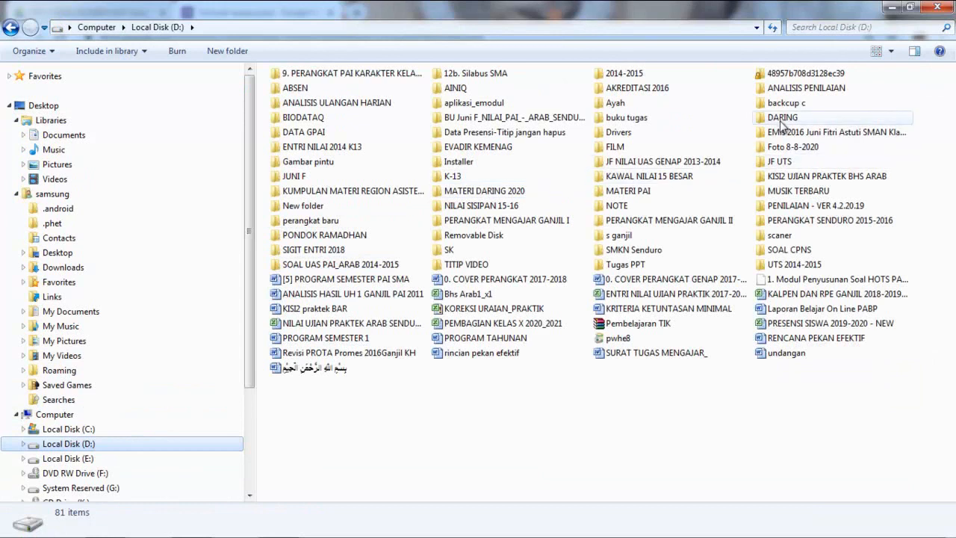
{"action": "double_click", "coordinate": [780, 119]}
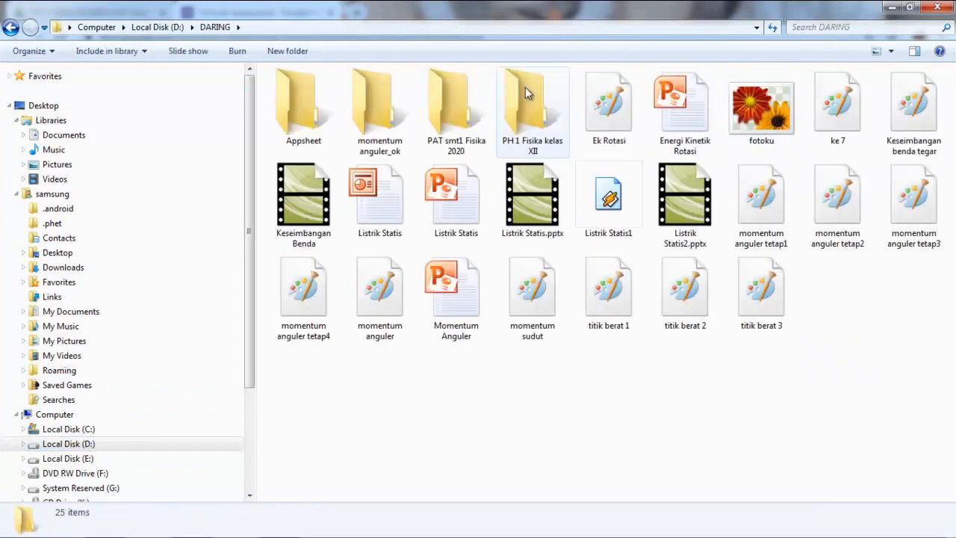
{"action": "left_click", "coordinate": [520, 98]}
{"action": "double_click", "coordinate": [520, 98]}
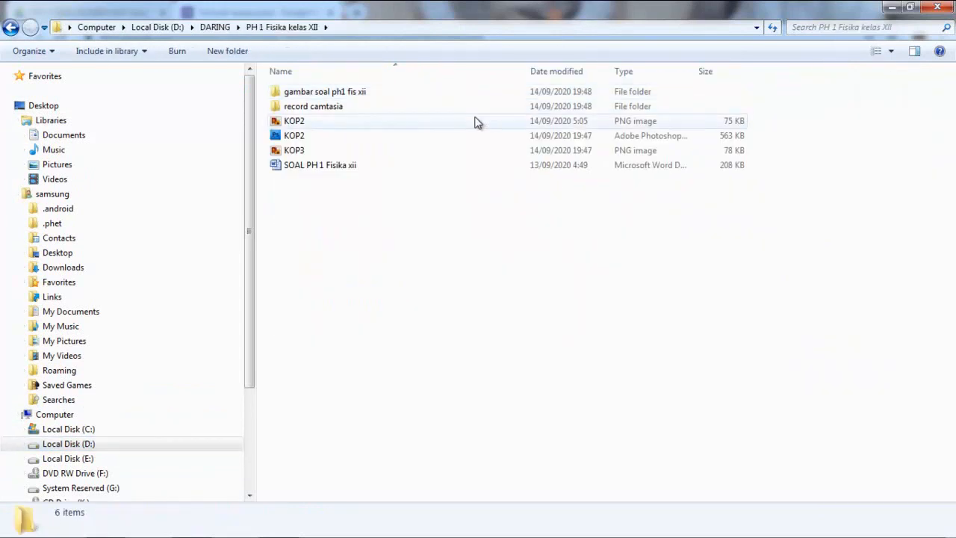
{"action": "left_click", "coordinate": [332, 174]}
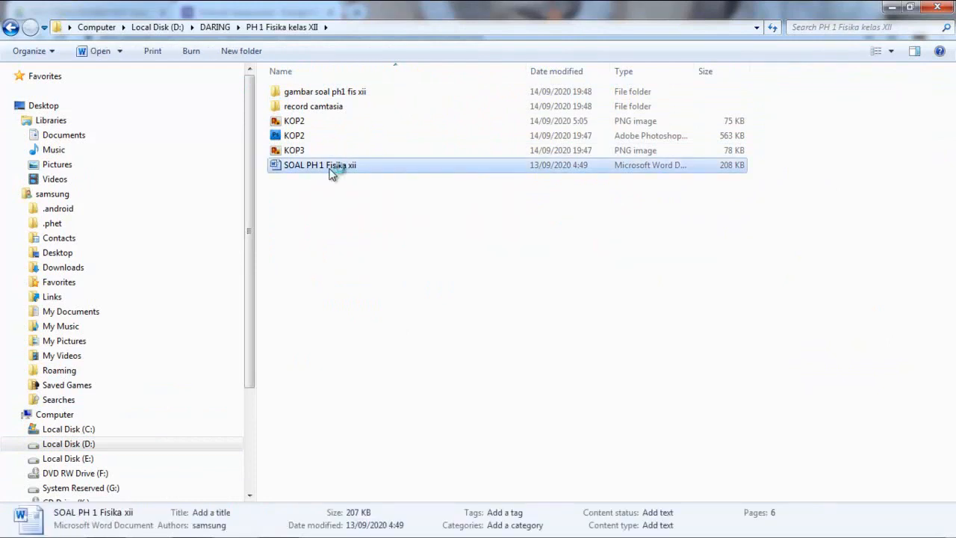
{"action": "double_click", "coordinate": [332, 172]}
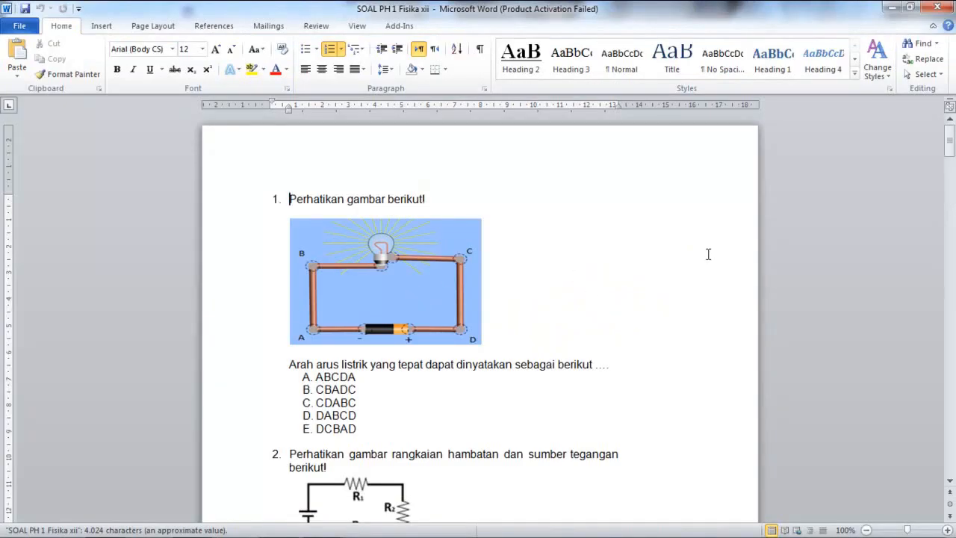
Step: Dismiss the Office notice and copy the instruction heading with its 7 numbered points
{"action": "scroll", "coordinate": [326, 260], "scroll_direction": "down", "scroll_amount": 2}
{"action": "scroll", "coordinate": [328, 260], "scroll_direction": "down", "scroll_amount": 10}
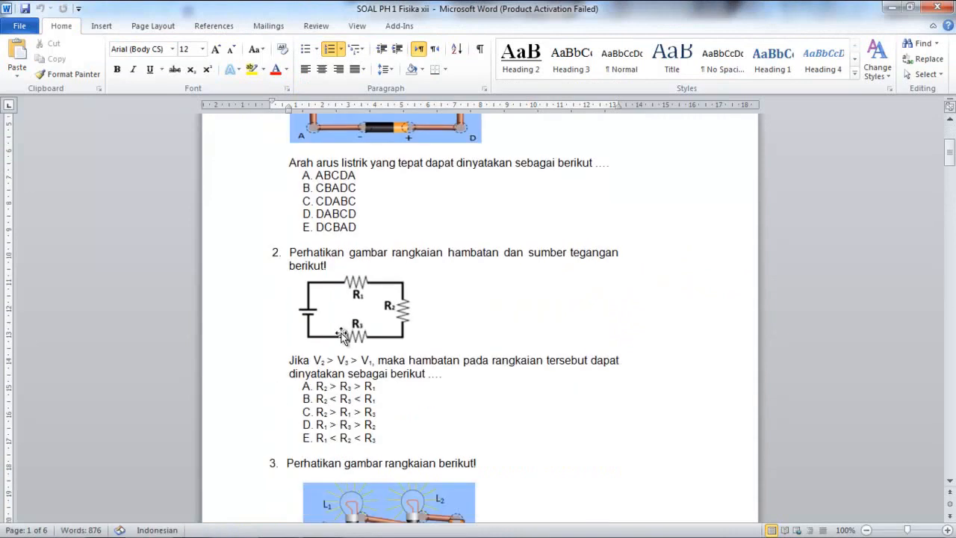
{"action": "scroll", "coordinate": [344, 335], "scroll_direction": "down", "scroll_amount": 12}
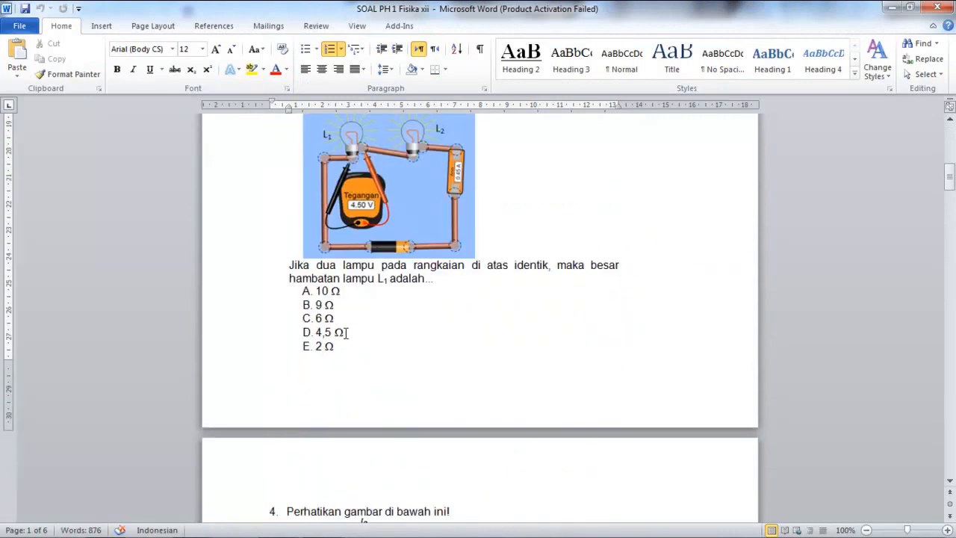
{"action": "scroll", "coordinate": [356, 364], "scroll_direction": "down", "scroll_amount": 15}
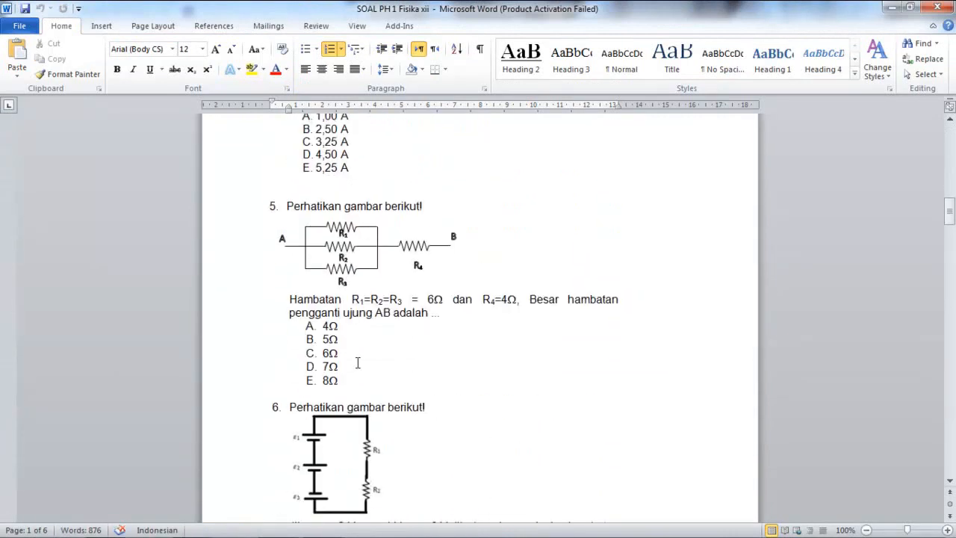
{"action": "scroll", "coordinate": [358, 363], "scroll_direction": "down", "scroll_amount": 10}
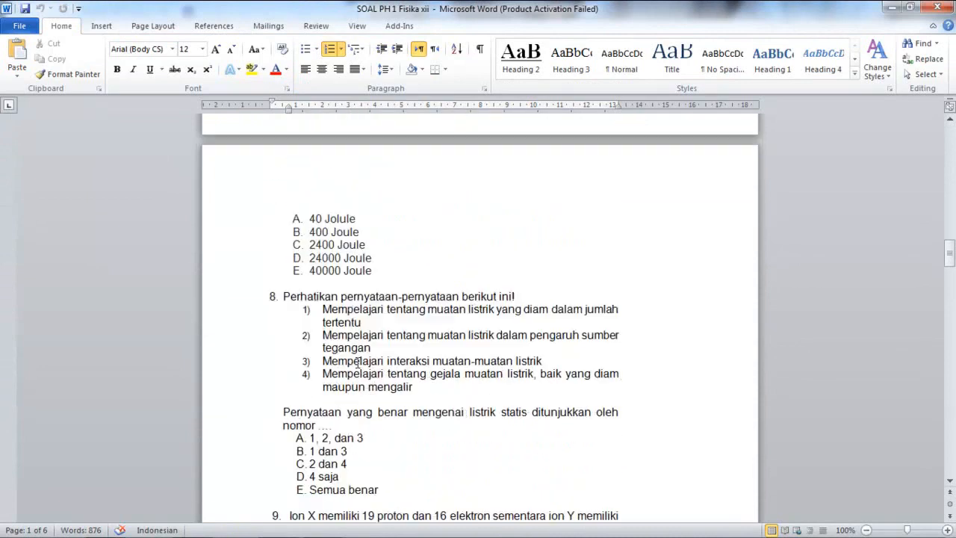
{"action": "scroll", "coordinate": [358, 363], "scroll_direction": "down", "scroll_amount": 7}
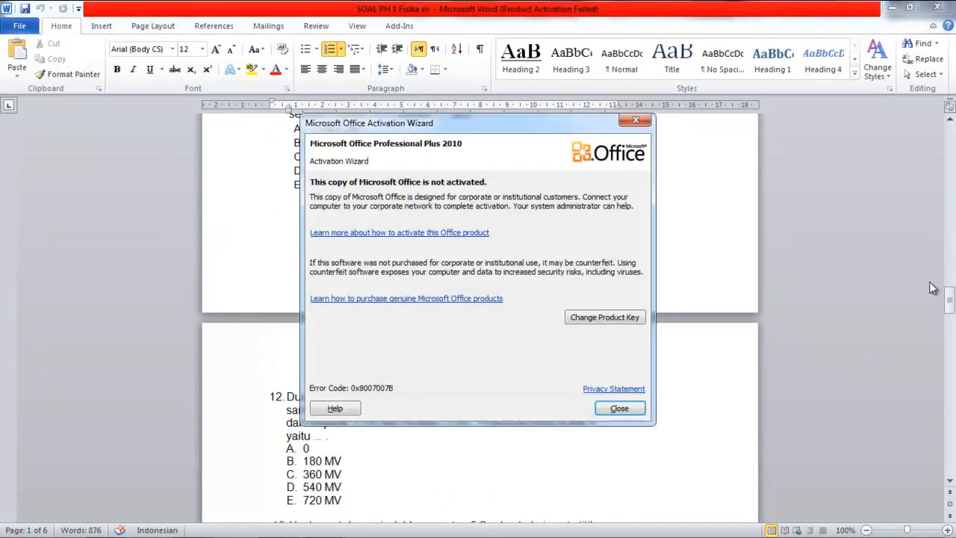
{"action": "left_click", "coordinate": [632, 118]}
{"action": "left_click_drag", "start_coordinate": [950, 300], "coordinate": [950, 391]}
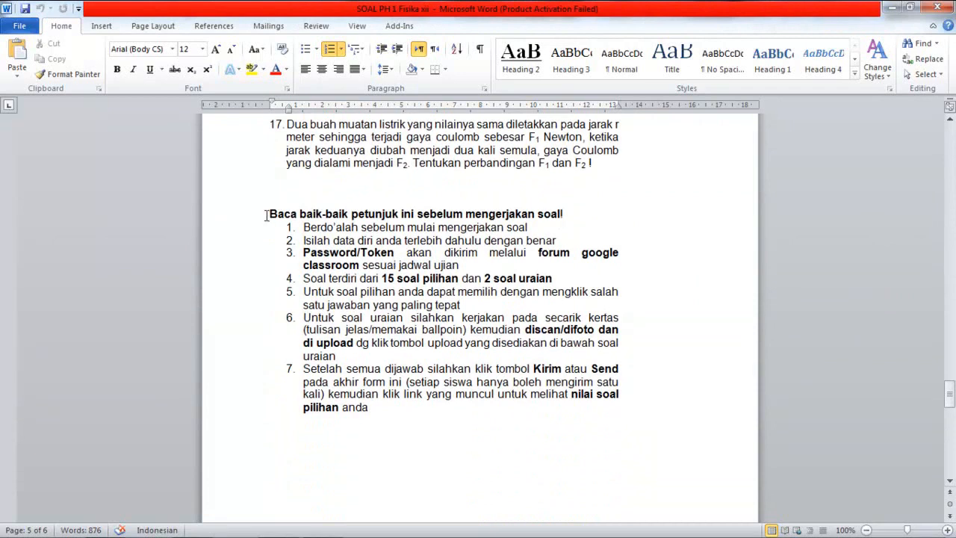
{"action": "left_click_drag", "start_coordinate": [267, 215], "coordinate": [373, 407]}
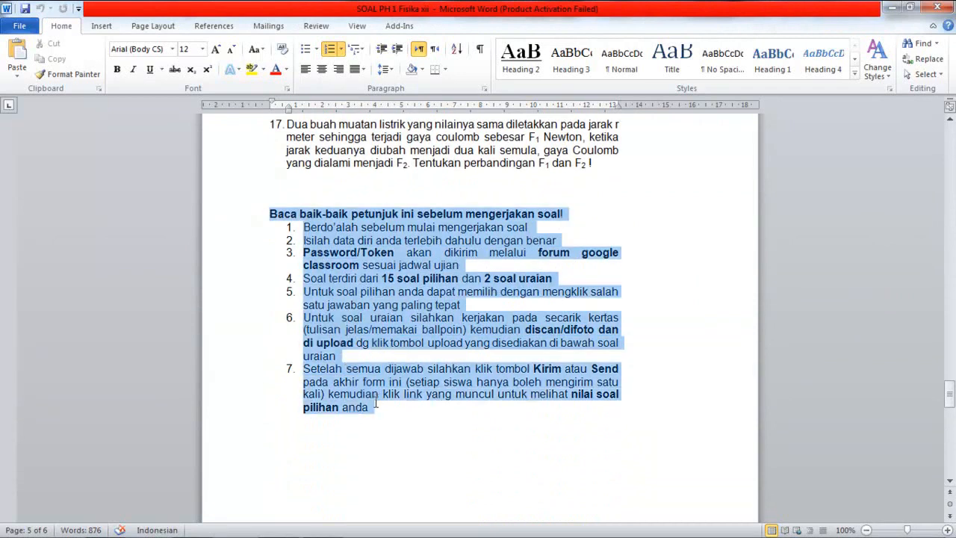
{"action": "right_click", "coordinate": [330, 287]}
{"action": "left_click", "coordinate": [357, 310]}
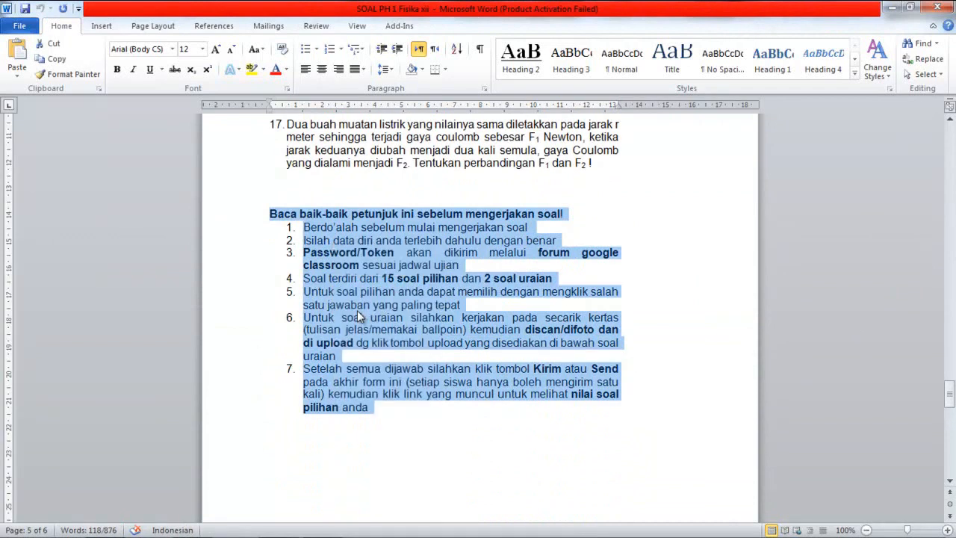
Step: Paste the copied exam instructions into the form description and dismiss the colour-scheme popup
{"action": "left_click", "coordinate": [192, 525]}
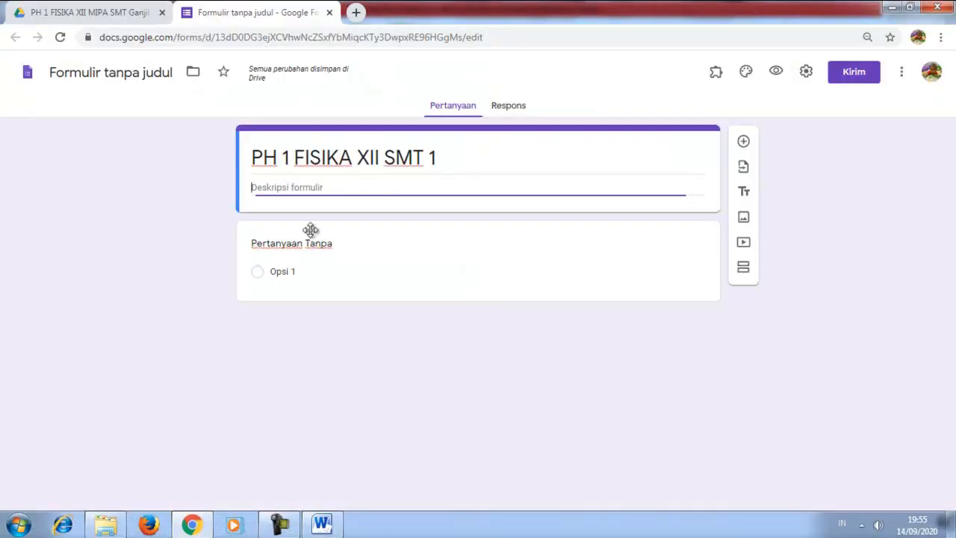
{"action": "right_click", "coordinate": [285, 188]}
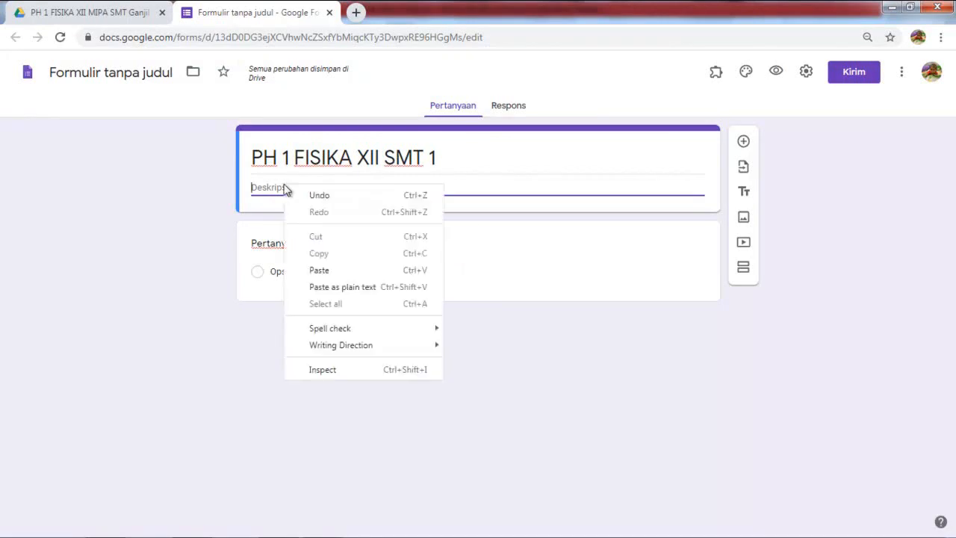
{"action": "left_click", "coordinate": [327, 271]}
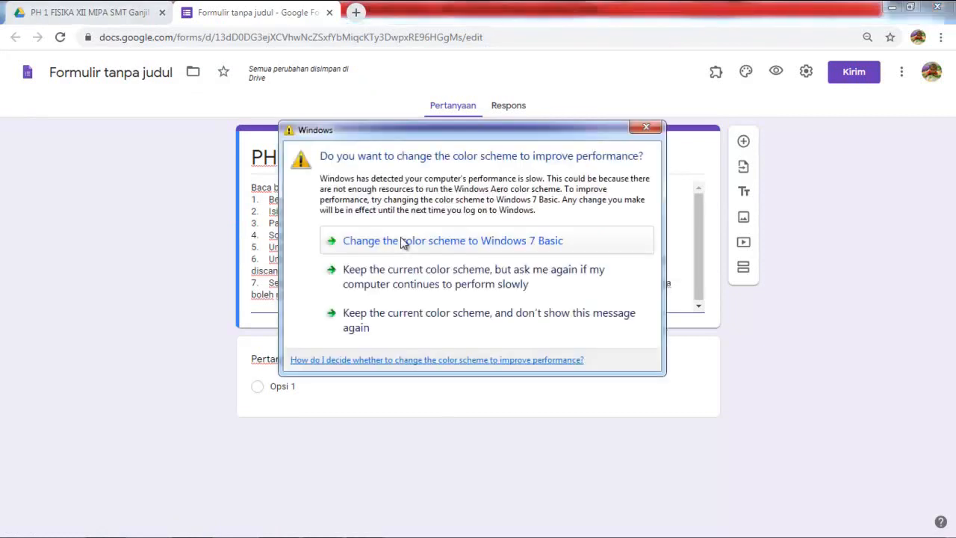
{"action": "left_click", "coordinate": [646, 128]}
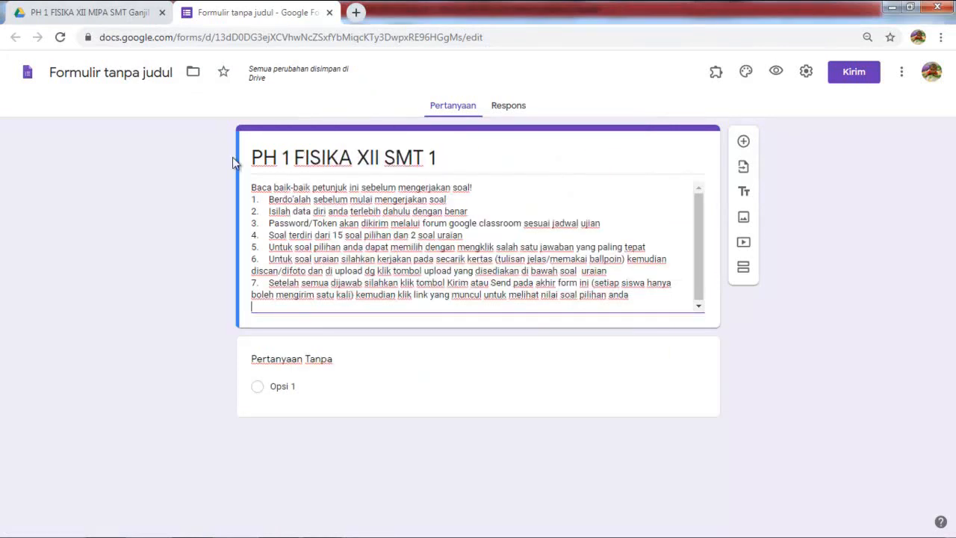
Step: Rename the form file to 'PH 1 FISIKA XII SMT 1'
{"action": "triple_click", "coordinate": [297, 159]}
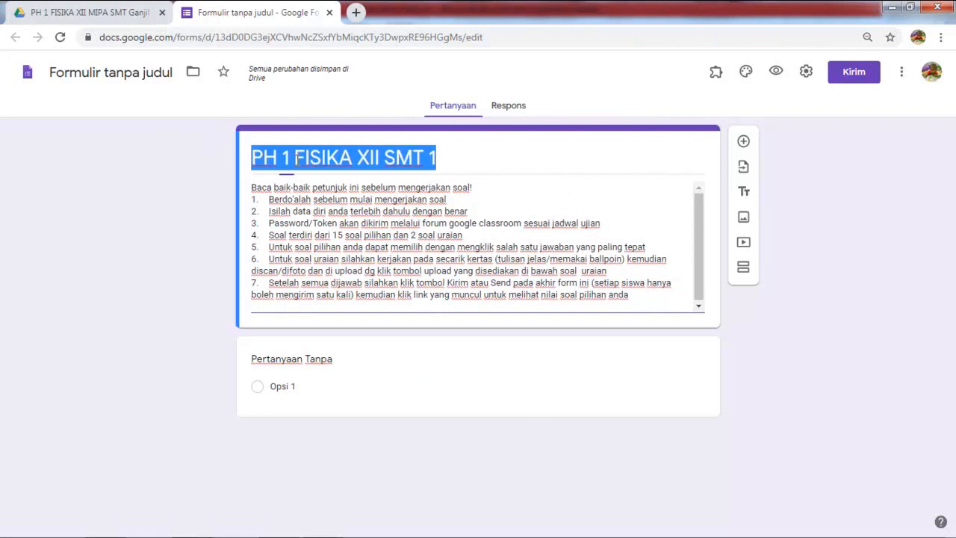
{"action": "left_click", "coordinate": [116, 71]}
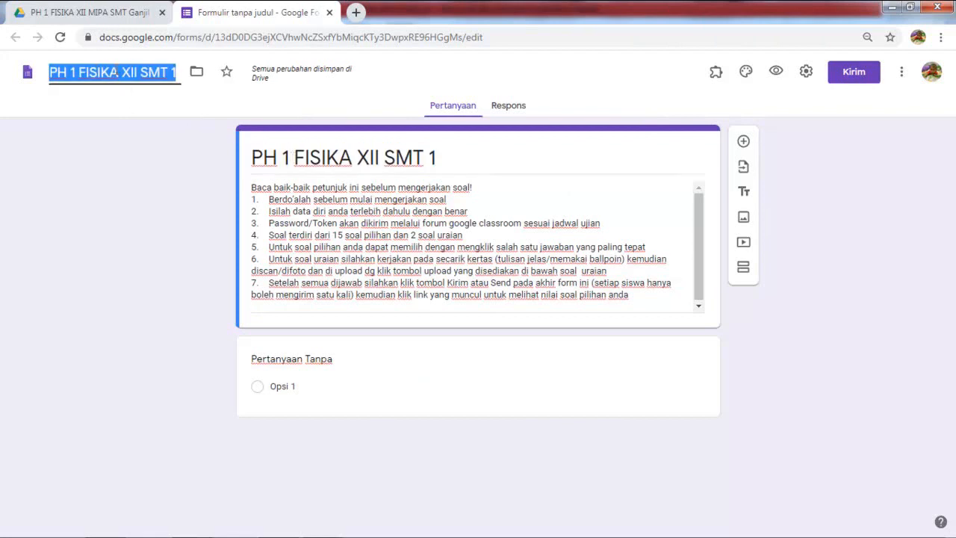
{"action": "left_click", "coordinate": [137, 94]}
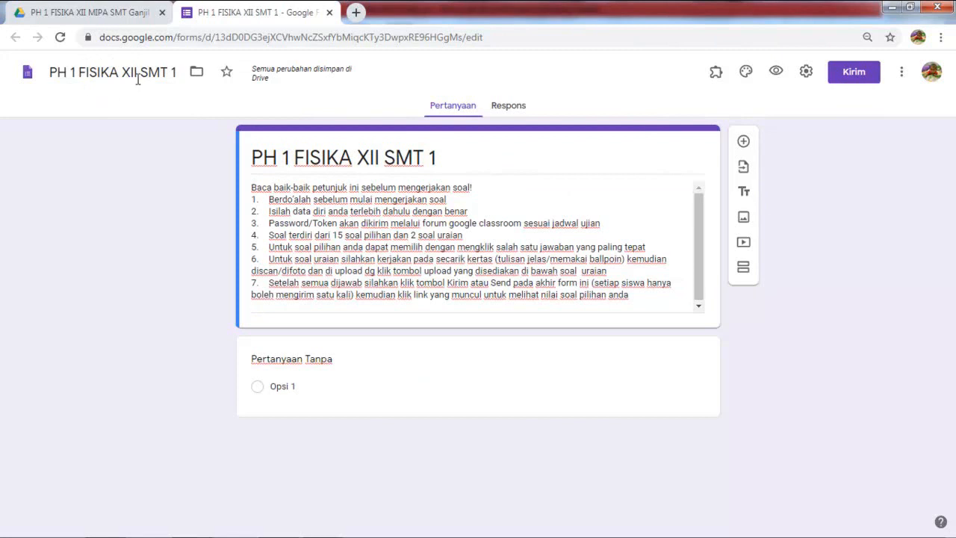
Step: Refresh the exam's Drive folder listing, then return to the form and open its first question
{"action": "left_click", "coordinate": [93, 15]}
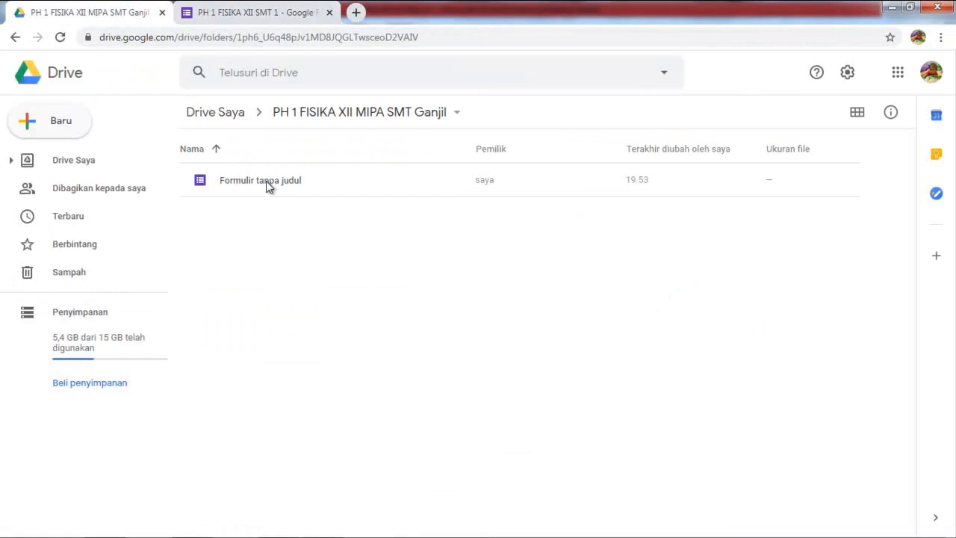
{"action": "left_click", "coordinate": [60, 37]}
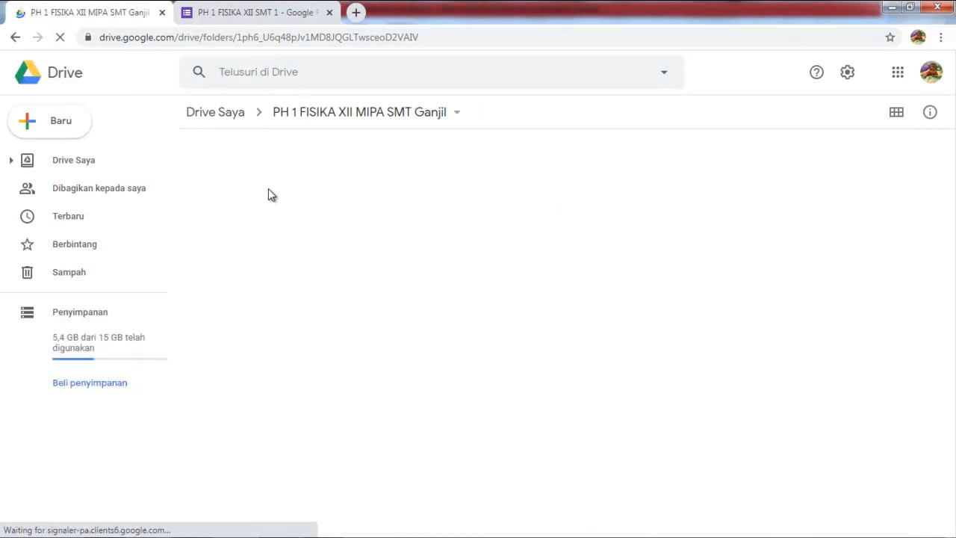
{"action": "left_click", "coordinate": [206, 18]}
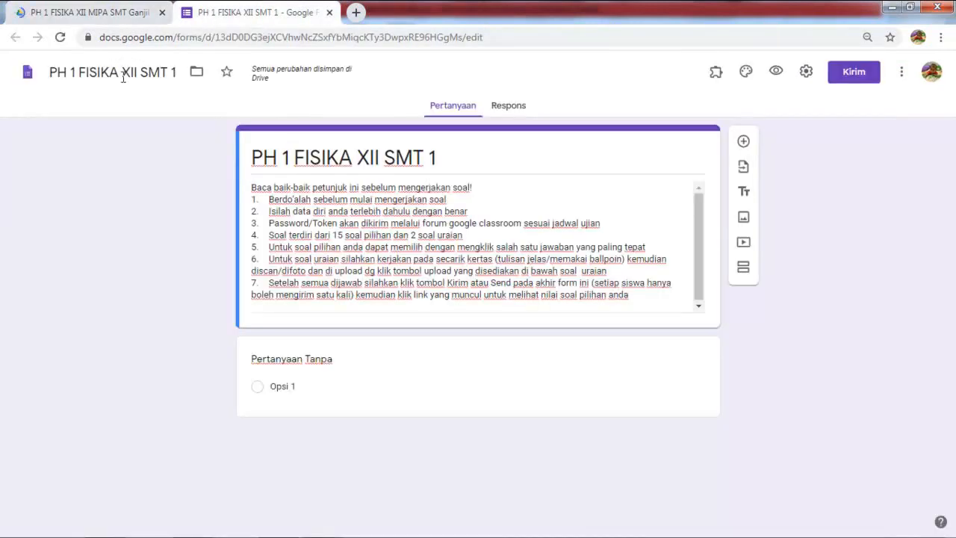
{"action": "left_click", "coordinate": [340, 366]}
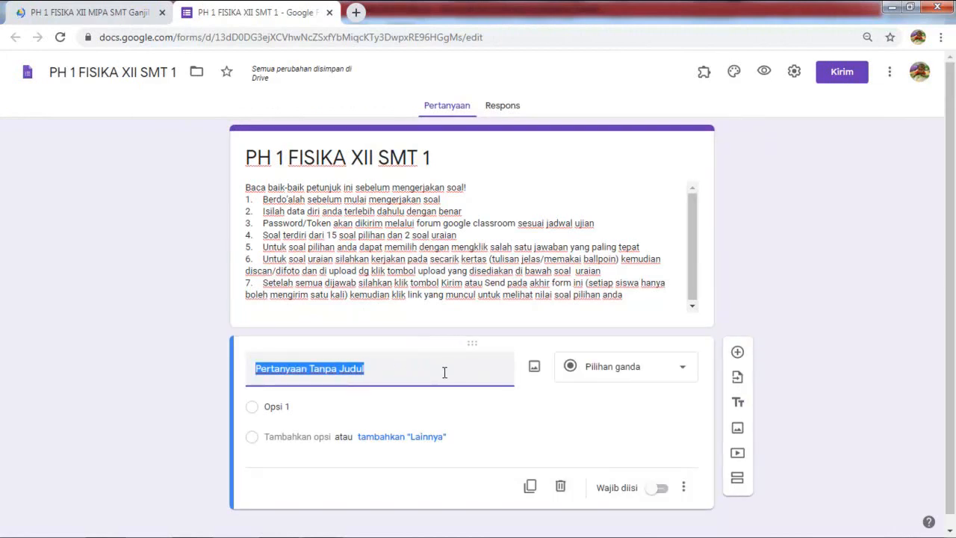
Step: Turn the first question into a required short-answer 'Nama' field and add another question below
{"action": "type", "text": "Nama"}
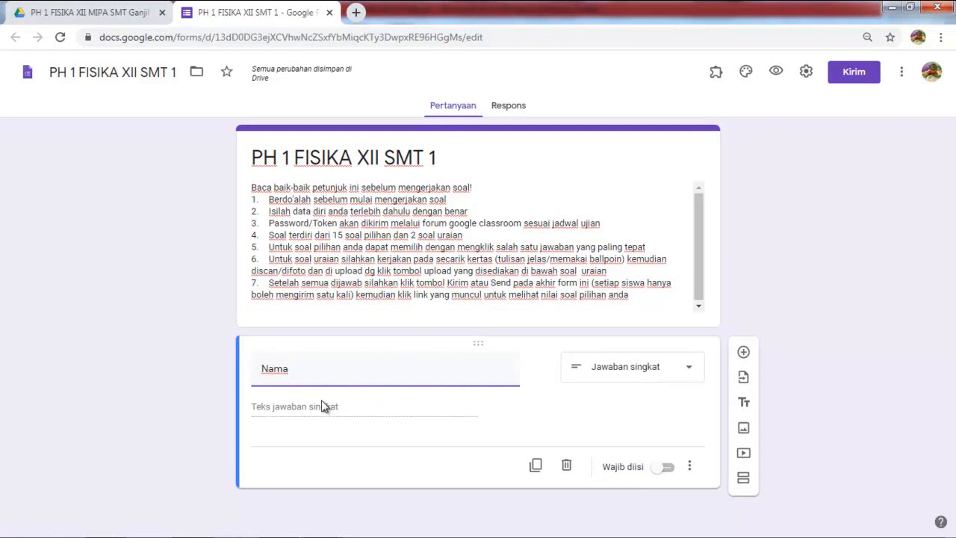
{"action": "left_click", "coordinate": [667, 468]}
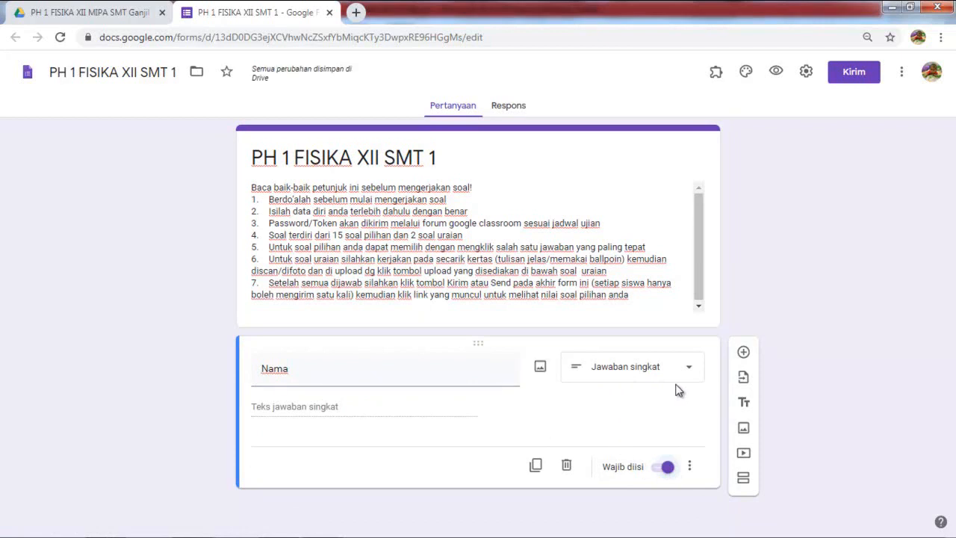
{"action": "left_click", "coordinate": [743, 353]}
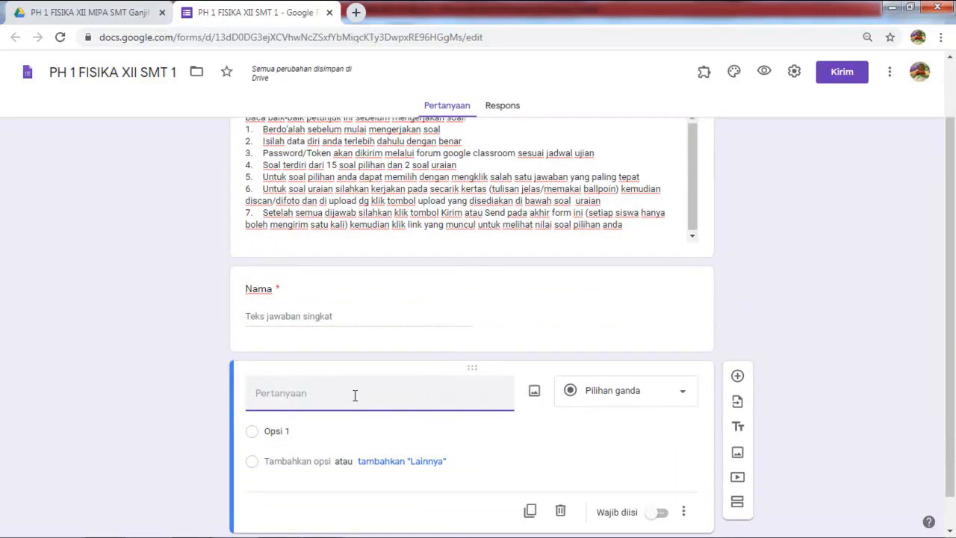
Step: Add a required numeric-only 'No Absen' question with error 'No Absen harus berupa angka, coba periksa lagi'
{"action": "type", "text": "No"}
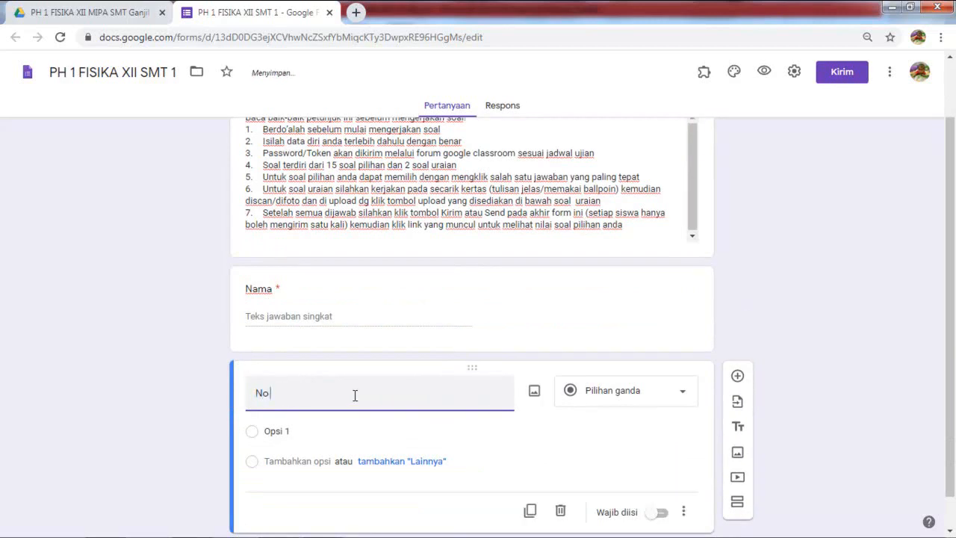
{"action": "type", "text": " Absen"}
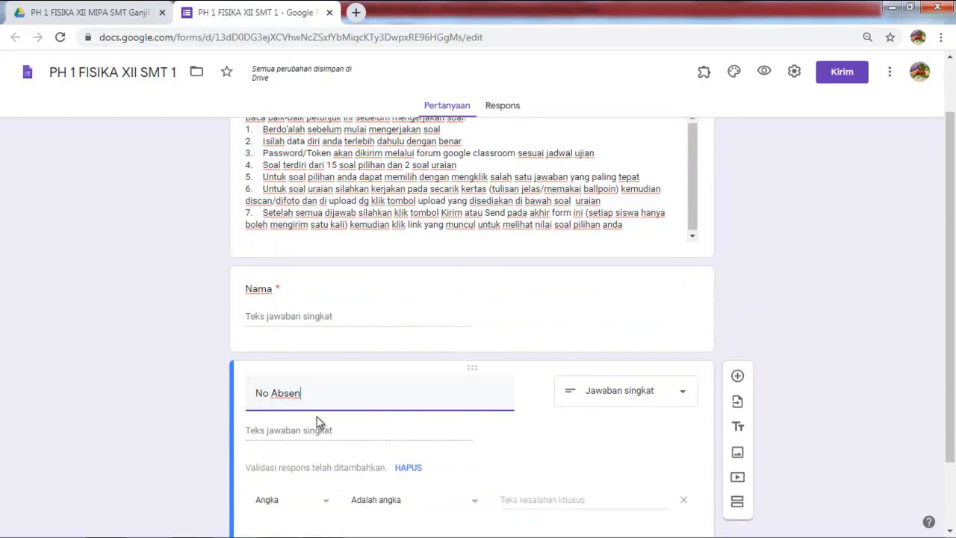
{"action": "scroll", "coordinate": [512, 439], "scroll_direction": "down", "scroll_amount": 1}
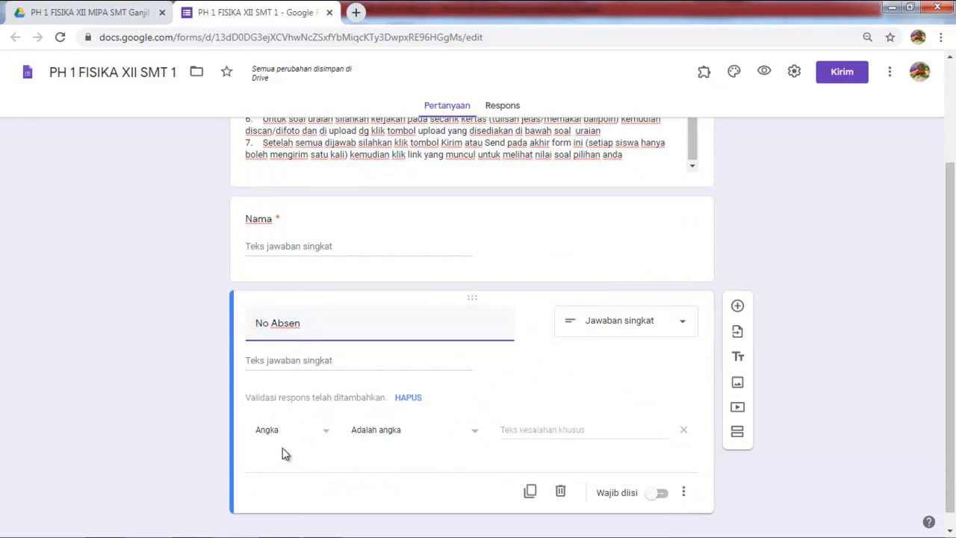
{"action": "left_click", "coordinate": [505, 432]}
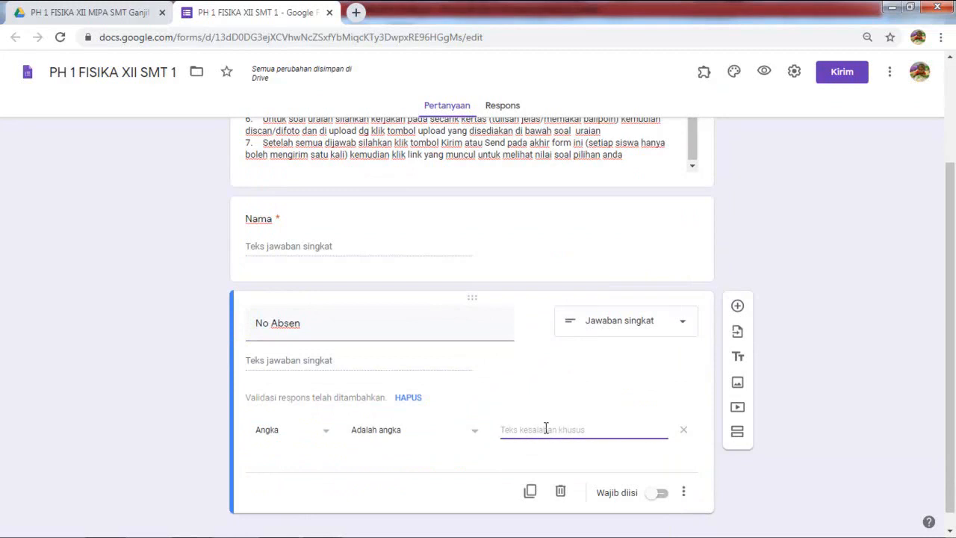
{"action": "type", "text": "No"}
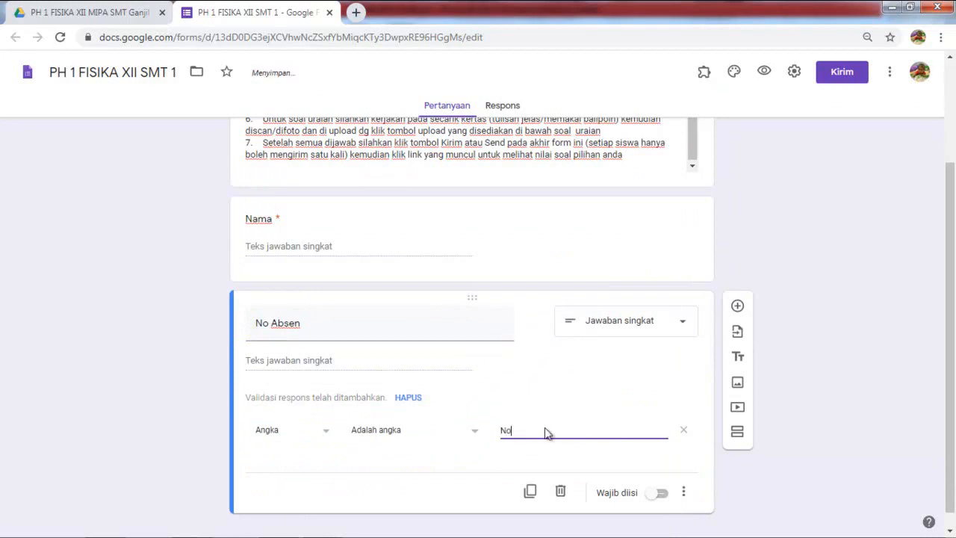
{"action": "type", "text": " Absen harus berupa angka, coba "}
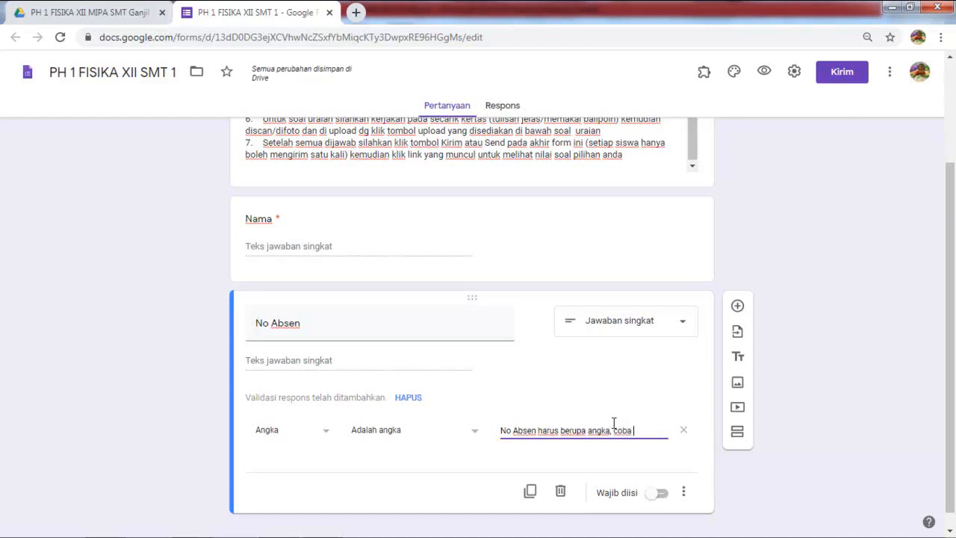
{"action": "type", "text": "periksa lagi"}
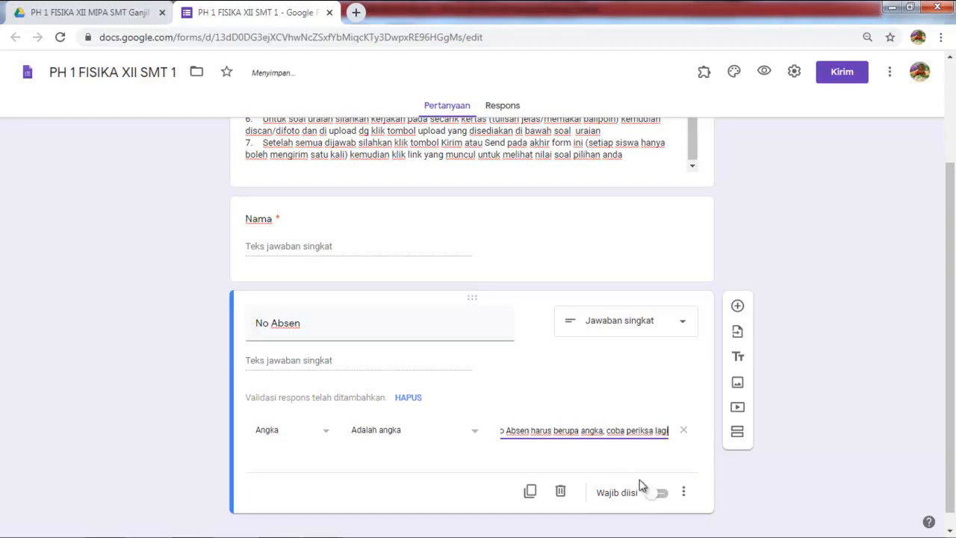
{"action": "left_click", "coordinate": [660, 492]}
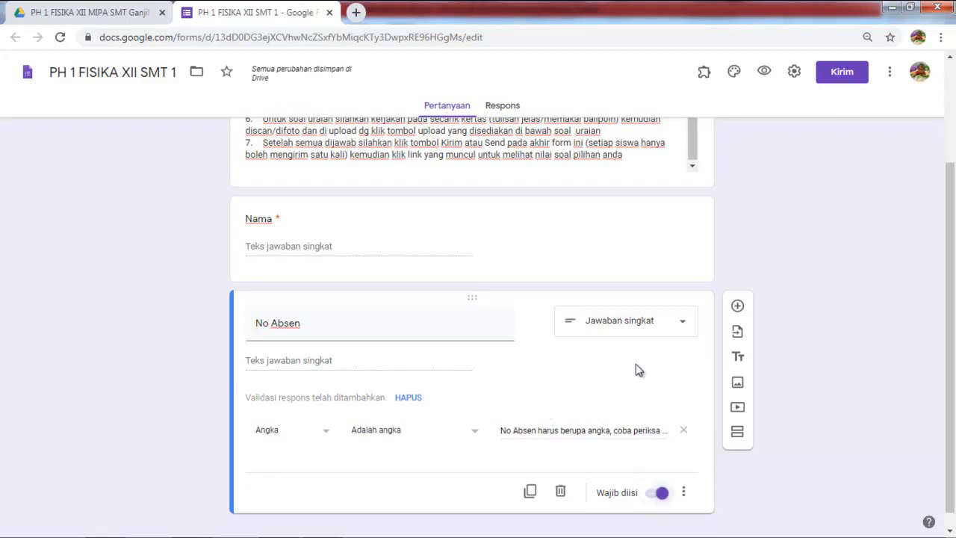
{"action": "left_click", "coordinate": [736, 307]}
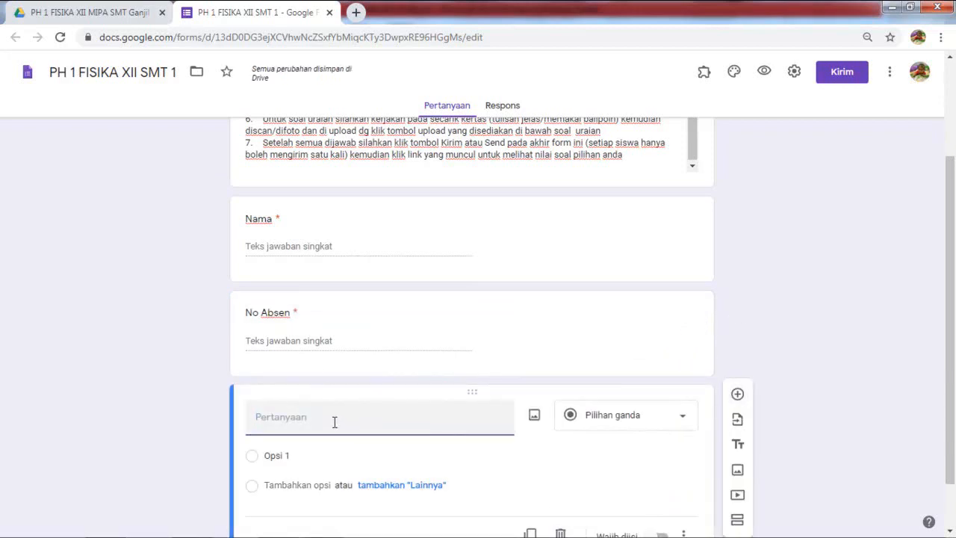
Step: Title the question Kelas and enter XII MIPA-1 as its first choice
{"action": "type", "text": "Kelas"}
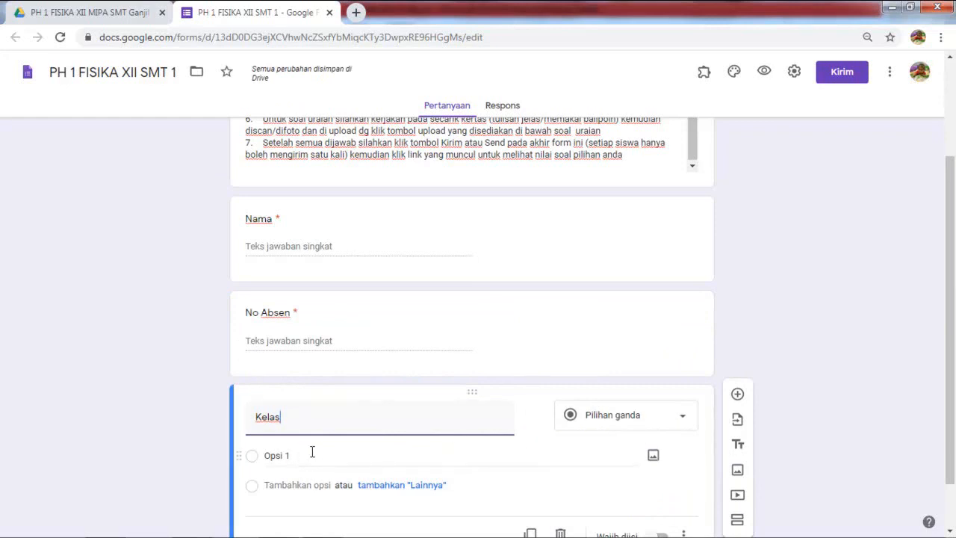
{"action": "scroll", "coordinate": [314, 455], "scroll_direction": "down", "scroll_amount": 1}
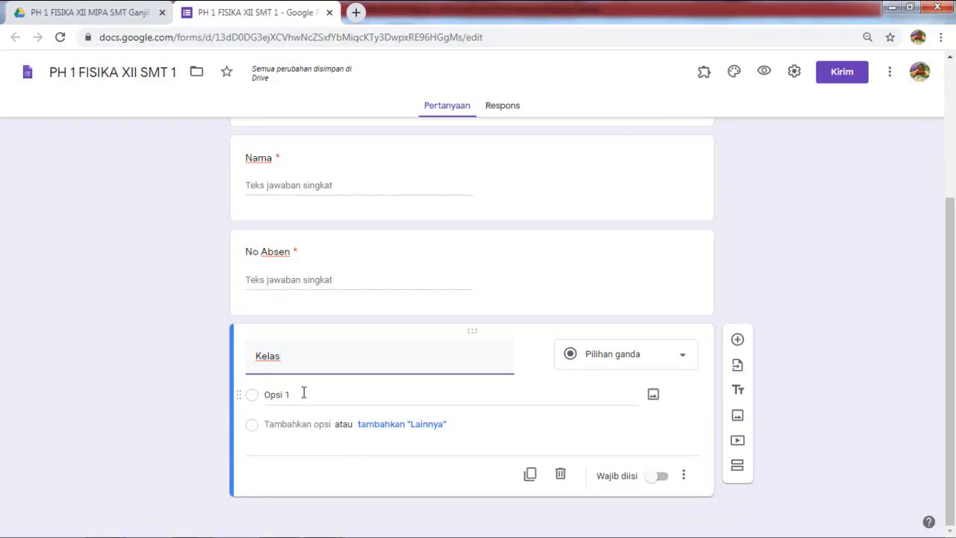
{"action": "left_click", "coordinate": [303, 393]}
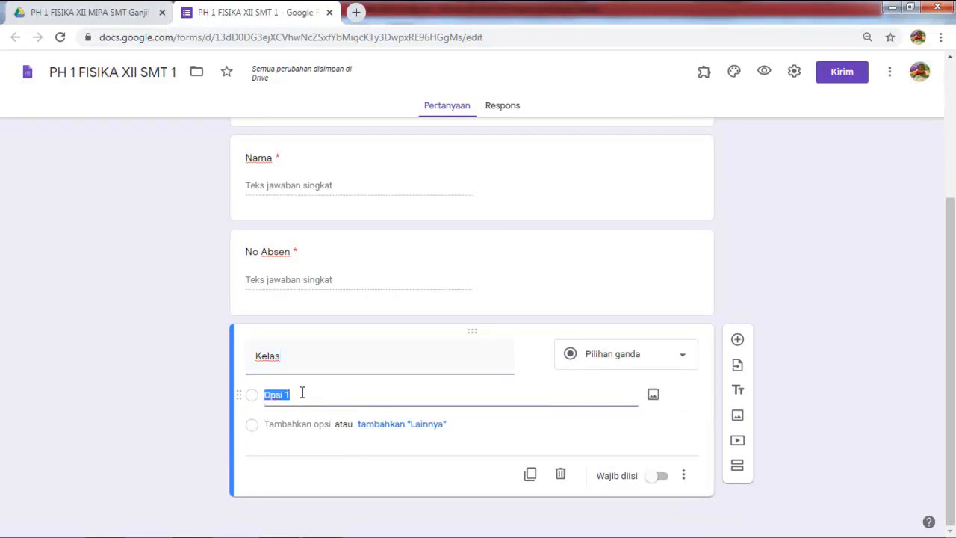
{"action": "type", "text": "xII MIPA"}
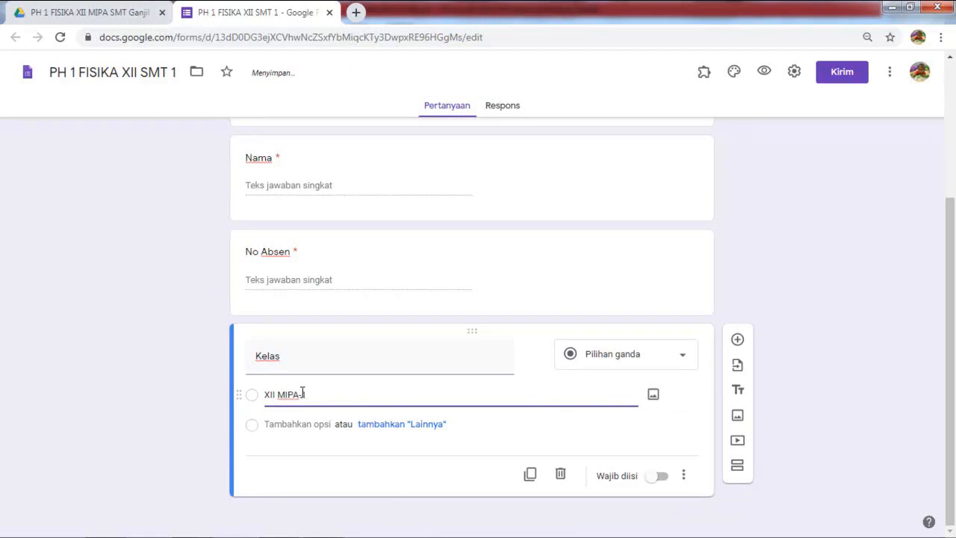
{"action": "key", "text": "Return"}
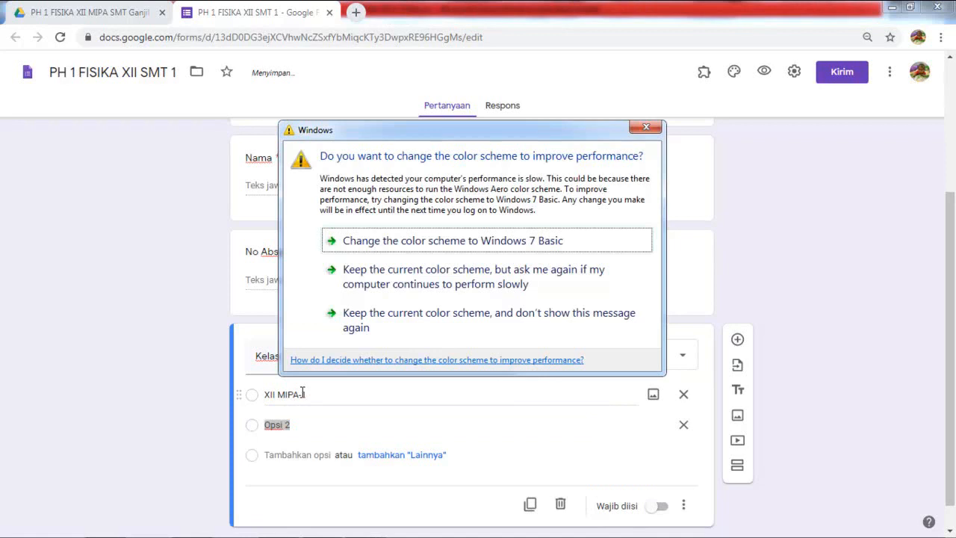
{"action": "left_click", "coordinate": [646, 128]}
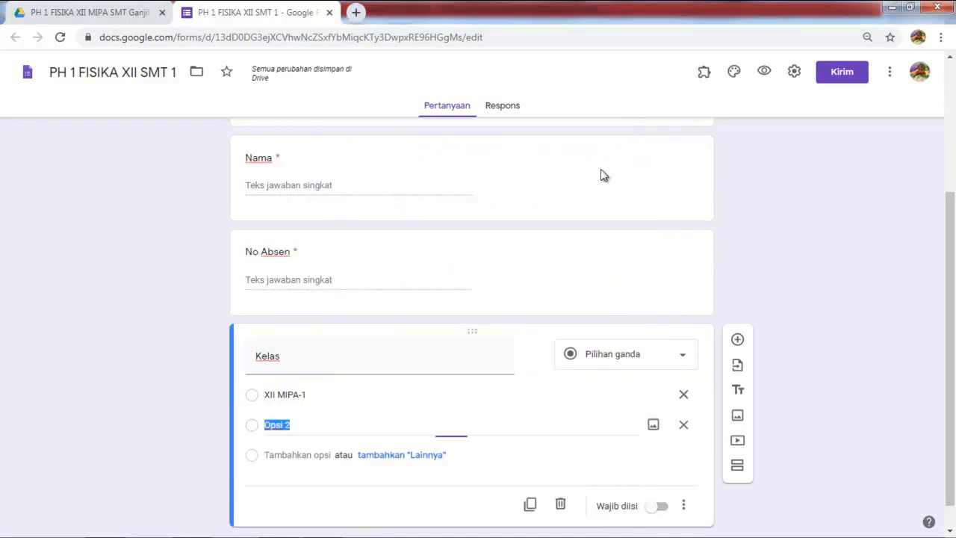
Step: Add the choices XII MIPA-2 and XII MIPA-3 by copying and editing XII MIPA-1
{"action": "left_click", "coordinate": [312, 393]}
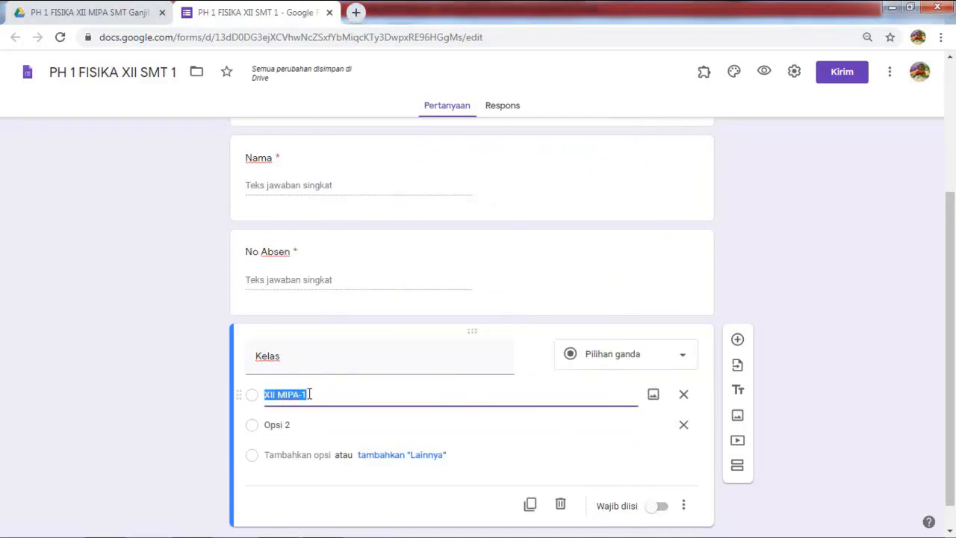
{"action": "right_click", "coordinate": [310, 393]}
{"action": "left_click", "coordinate": [353, 226]}
{"action": "left_click", "coordinate": [297, 423]}
{"action": "key", "text": "ctrl+v"}
{"action": "key", "text": "BackSpace"}
{"action": "type", "text": "2"}
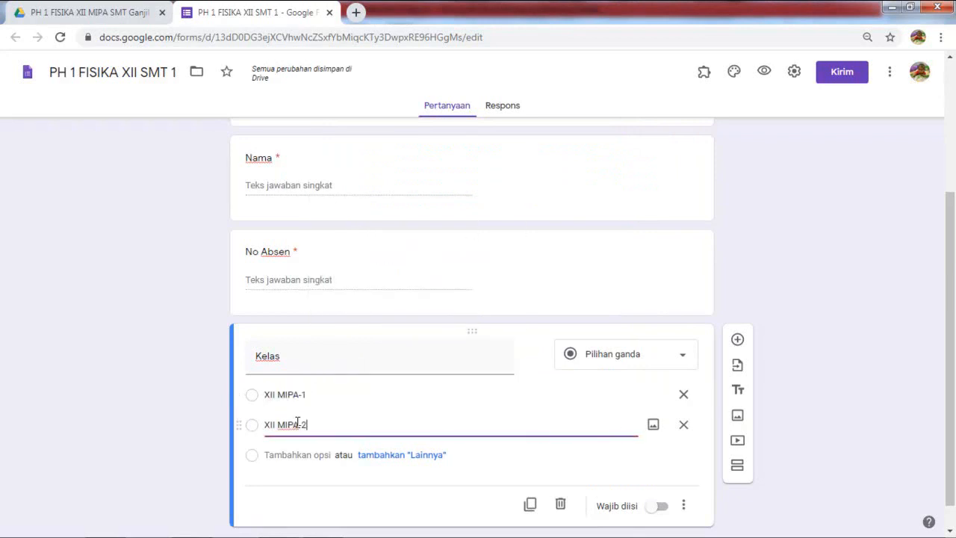
{"action": "key", "text": "Return"}
{"action": "key", "text": "ctrl+v"}
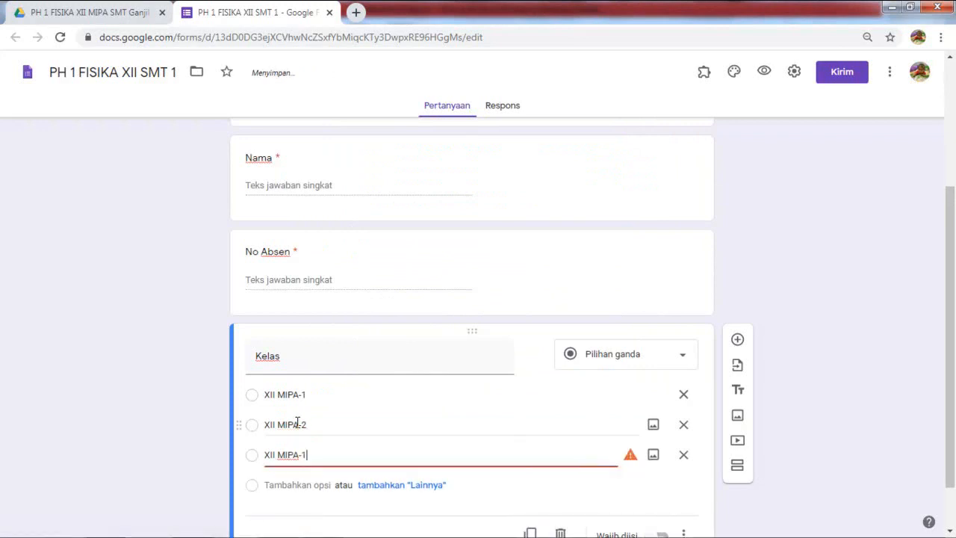
{"action": "key", "text": "BackSpace"}
{"action": "type", "text": "3"}
Step: Make the Kelas question required and add a new blank question below it
{"action": "scroll", "coordinate": [604, 448], "scroll_direction": "down", "scroll_amount": 1}
{"action": "left_click", "coordinate": [661, 476]}
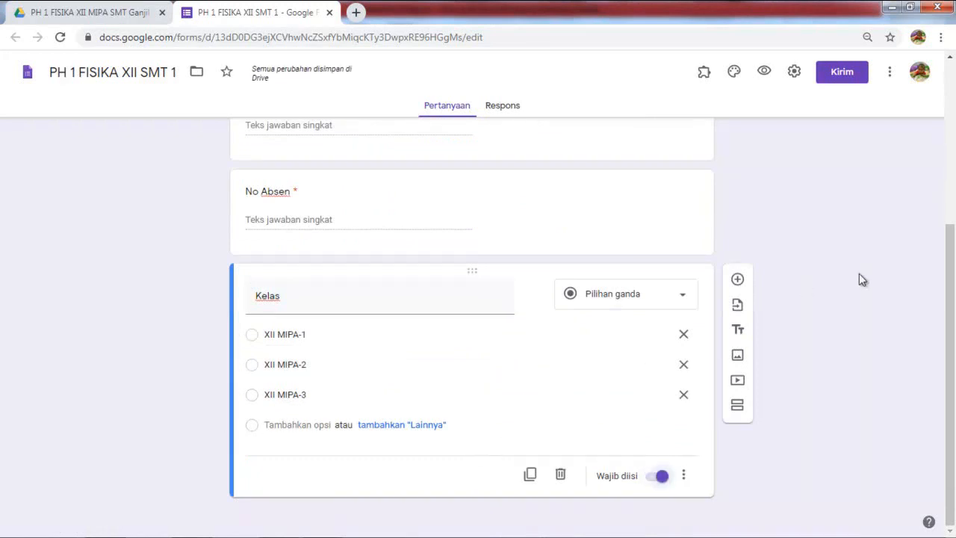
{"action": "left_click", "coordinate": [737, 279]}
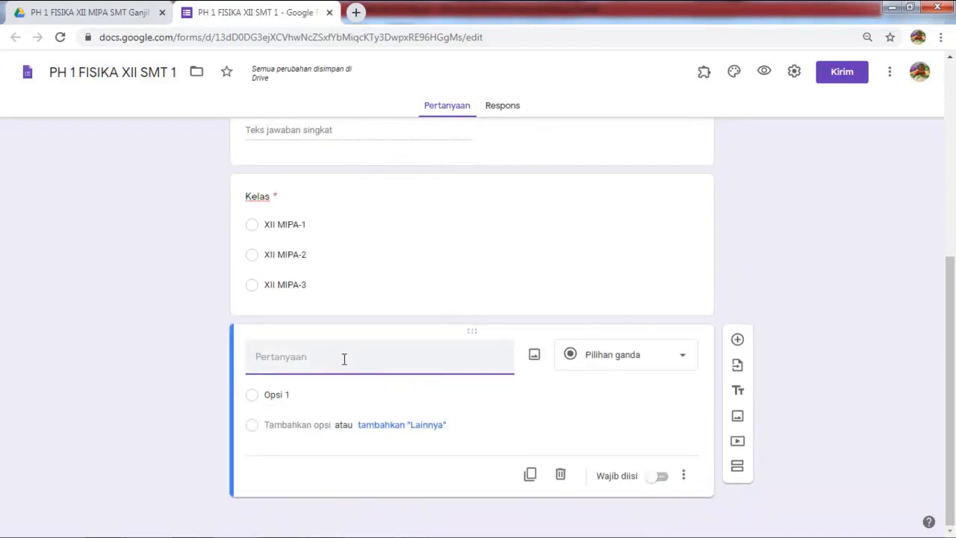
{"action": "type", "text": "Toke"}
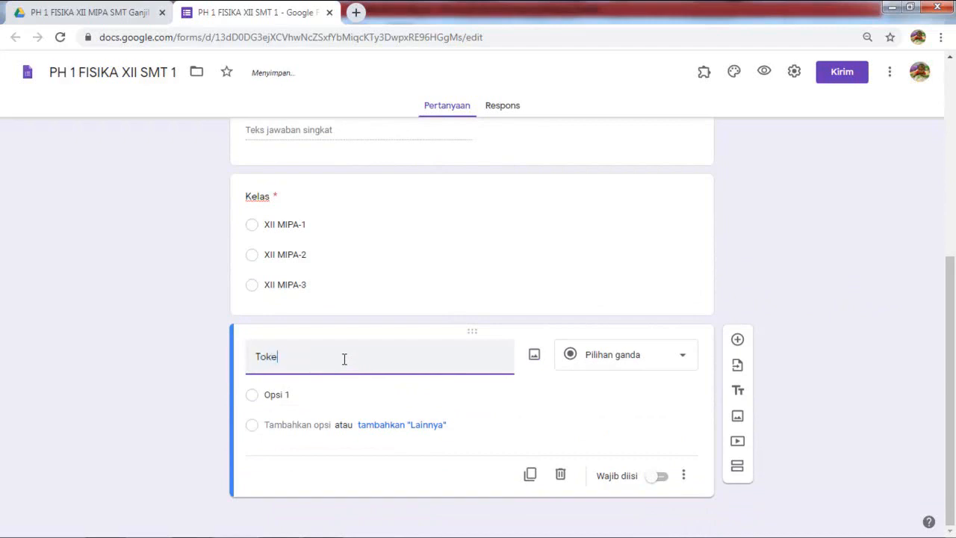
{"action": "type", "text": "n/"}
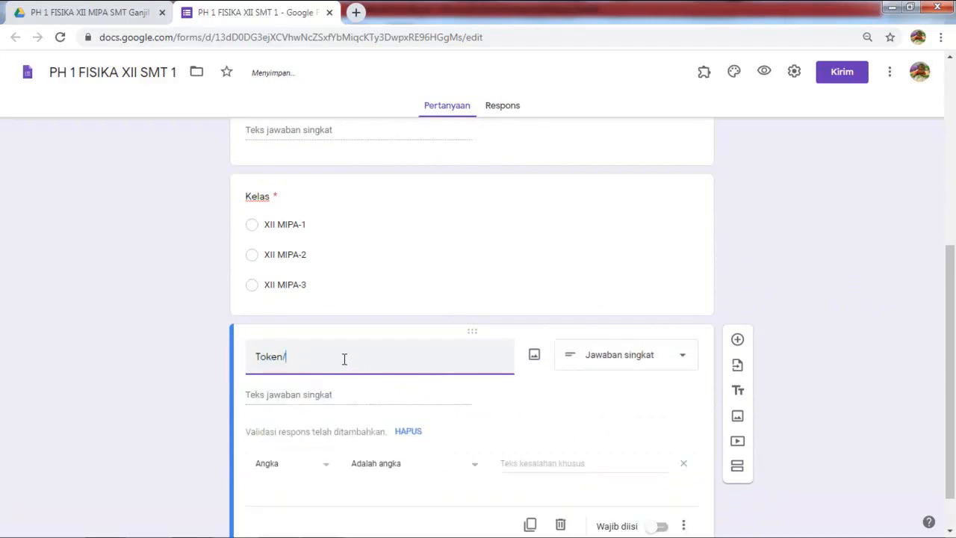
{"action": "type", "text": "Passwo"}
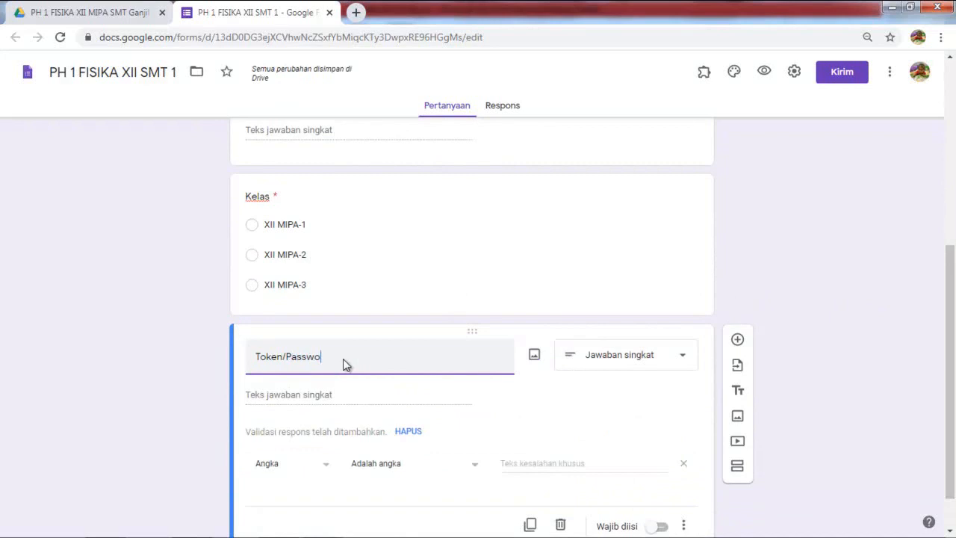
{"action": "type", "text": "rd"}
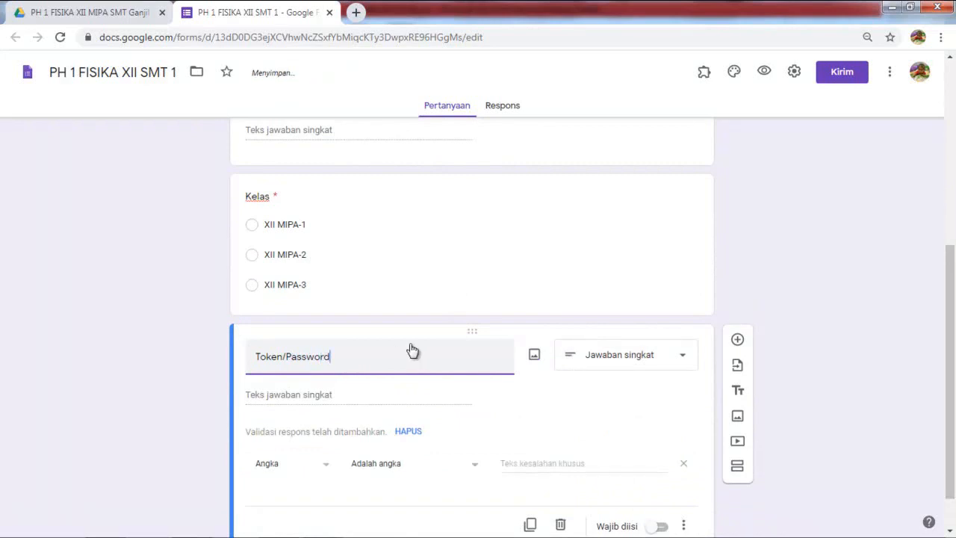
{"action": "scroll", "coordinate": [391, 350], "scroll_direction": "down", "scroll_amount": 1}
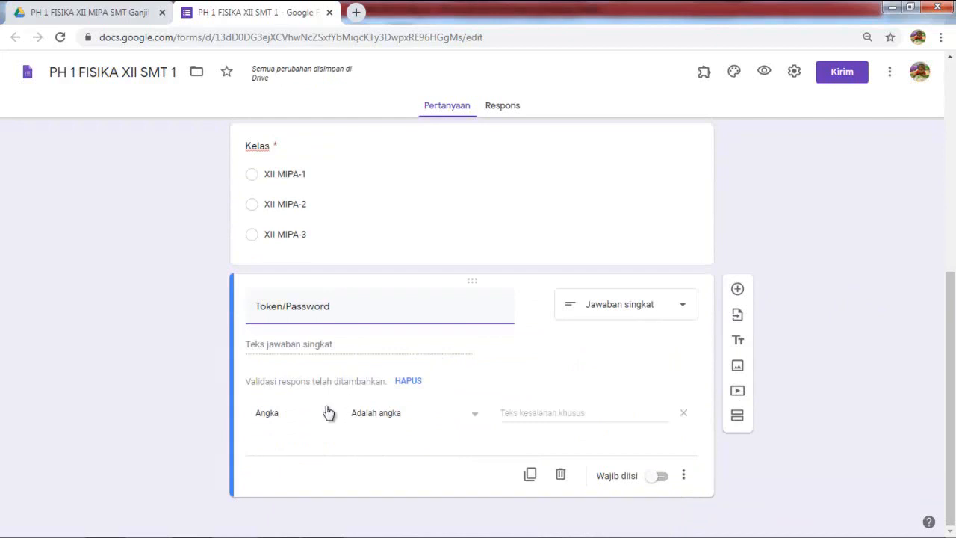
{"action": "left_click", "coordinate": [475, 417]}
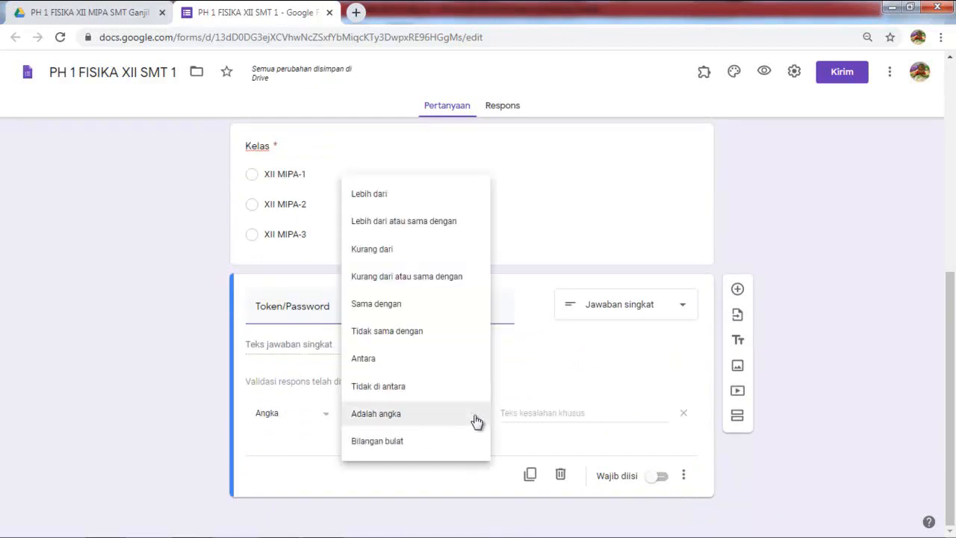
{"action": "left_click", "coordinate": [422, 305]}
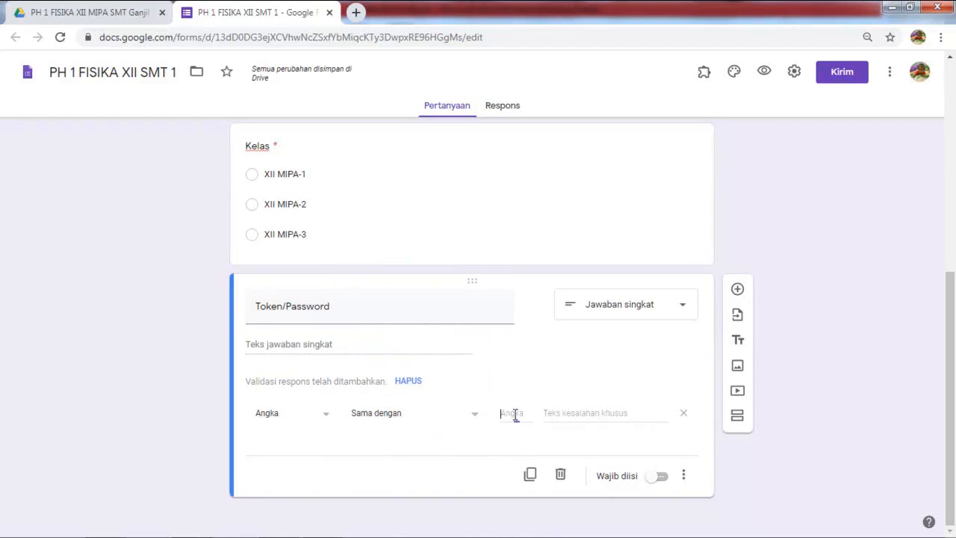
Step: Switch the validation to Teks > Berisi with FiSik4 as the required text
{"action": "left_click", "coordinate": [322, 420]}
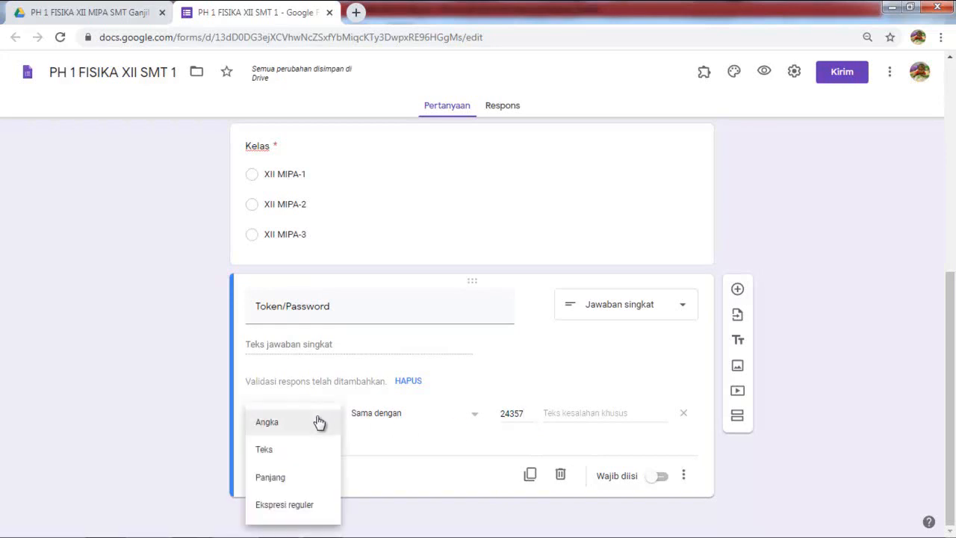
{"action": "left_click", "coordinate": [275, 452]}
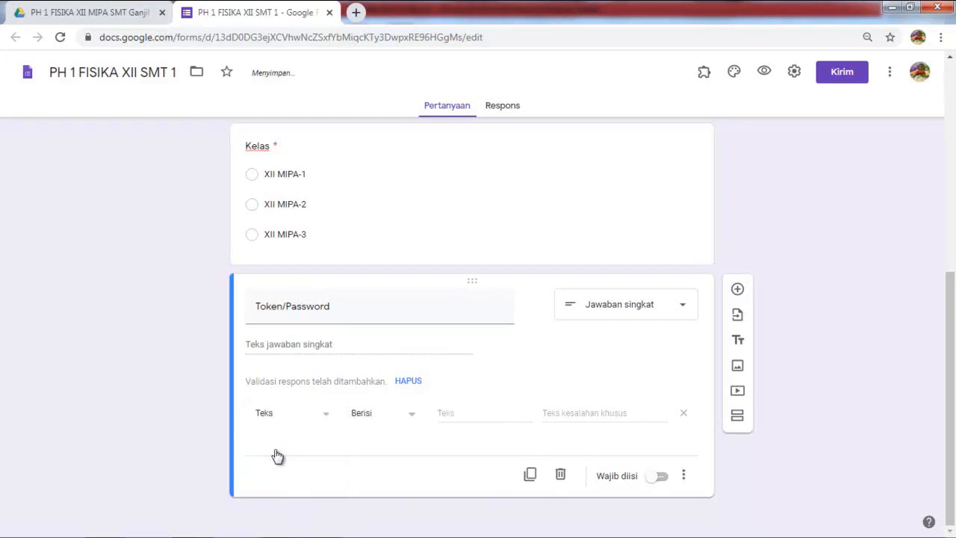
{"action": "left_click", "coordinate": [409, 418]}
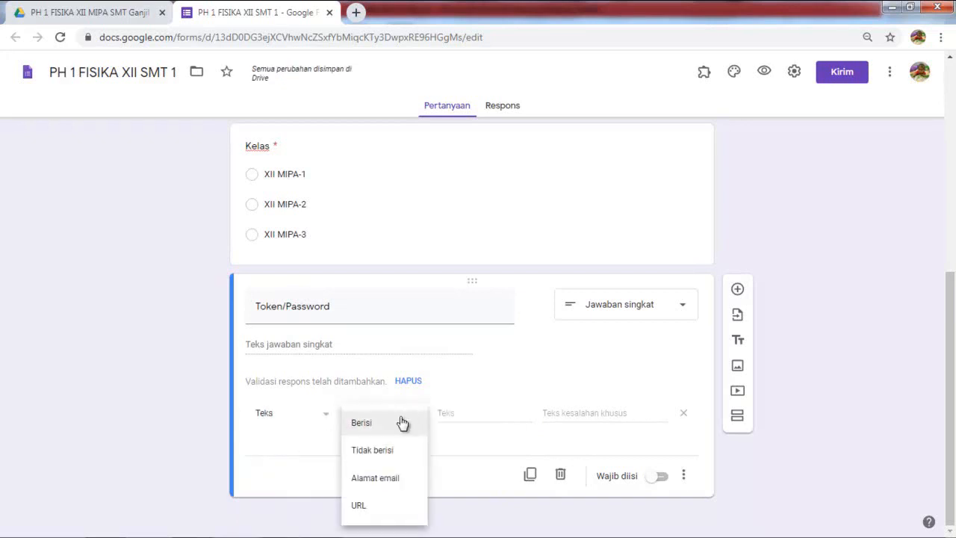
{"action": "left_click", "coordinate": [377, 426]}
{"action": "left_click", "coordinate": [463, 416]}
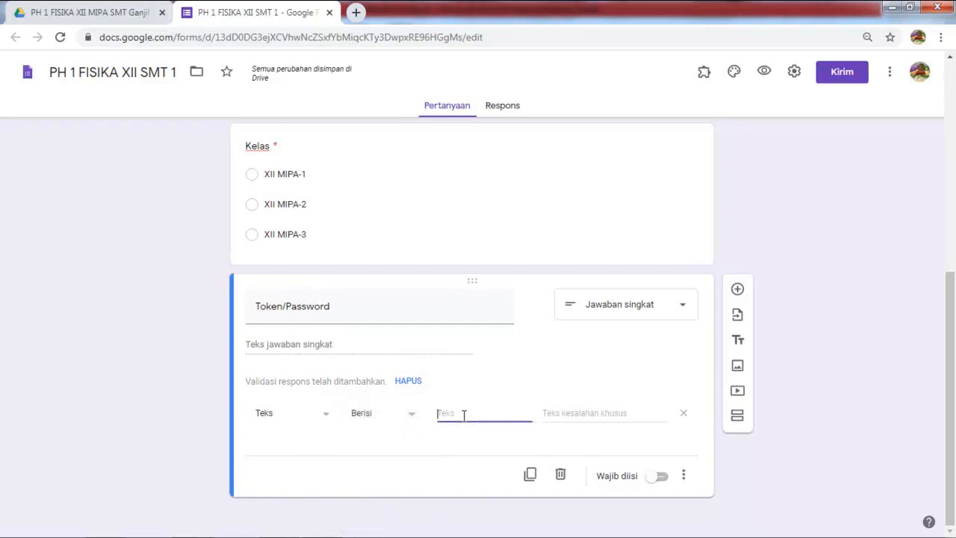
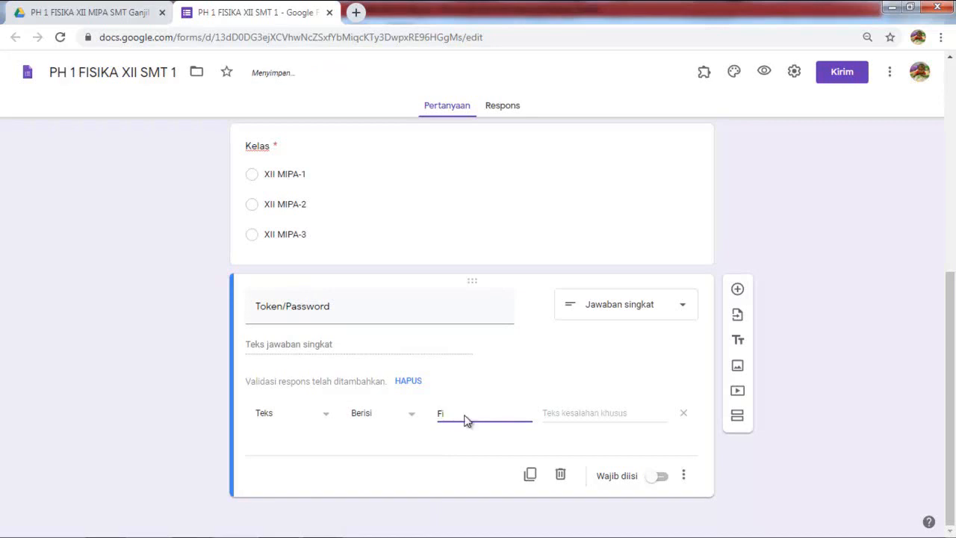
{"action": "key", "text": "BackSpace"}
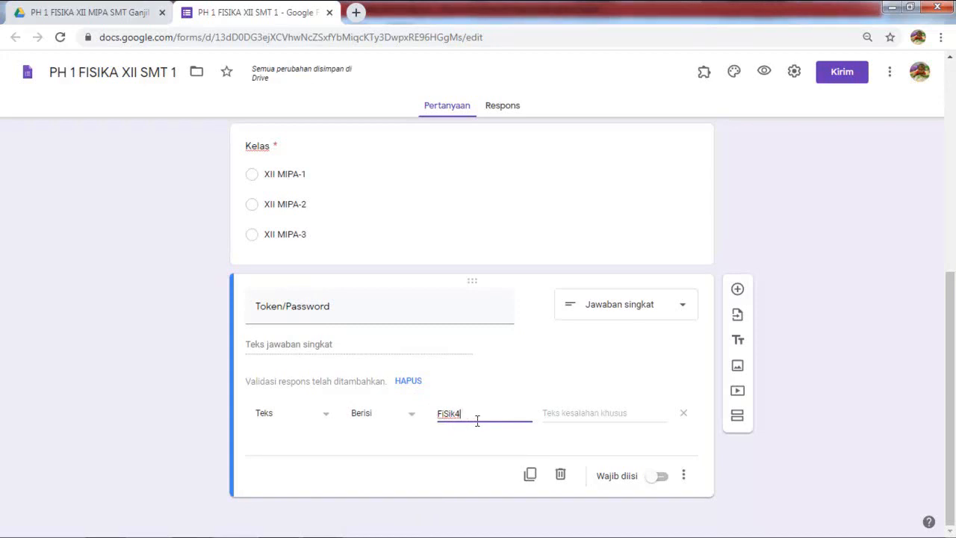
Step: Write an error message saying the token must match, with case-sensitive letter and number combinations
{"action": "left_click", "coordinate": [565, 415]}
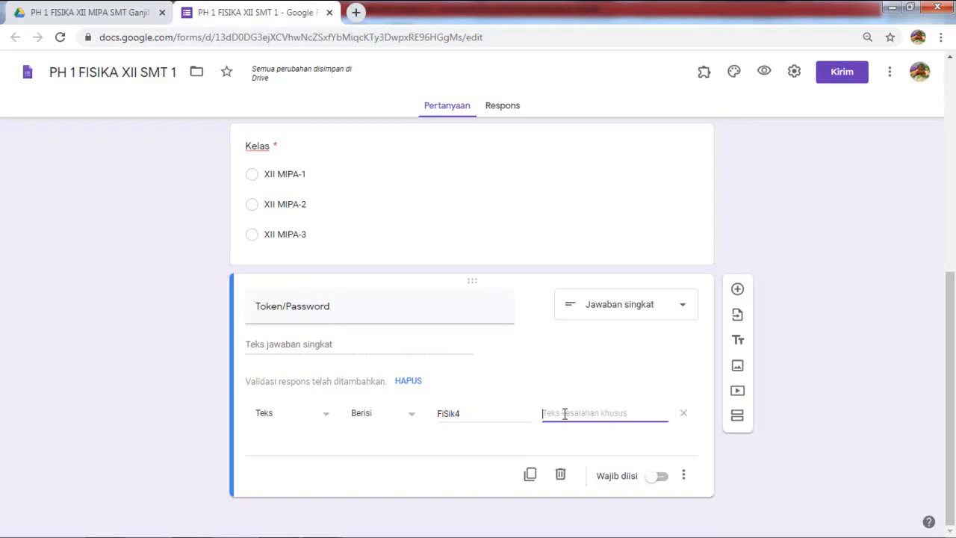
{"action": "type", "text": "Token"}
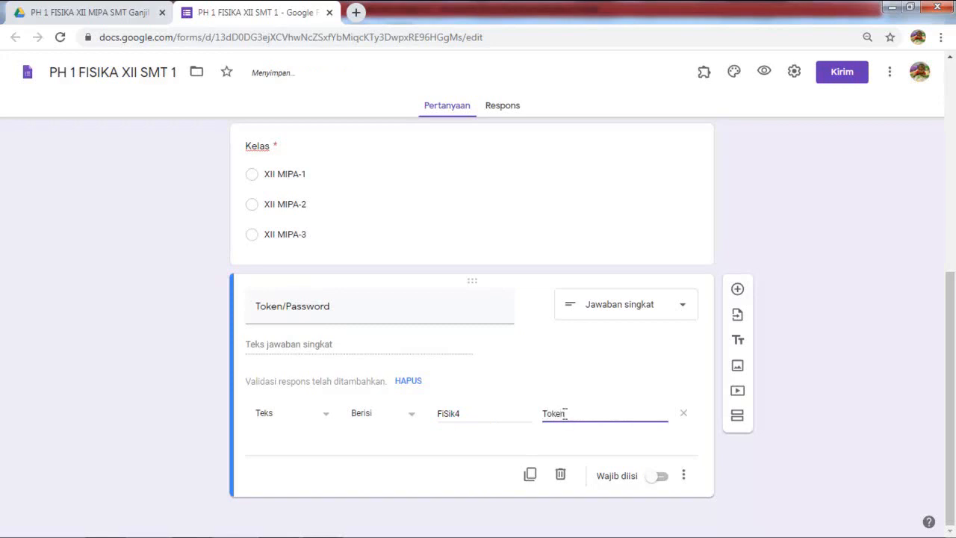
{"action": "type", "text": " harus sesuai, coba"}
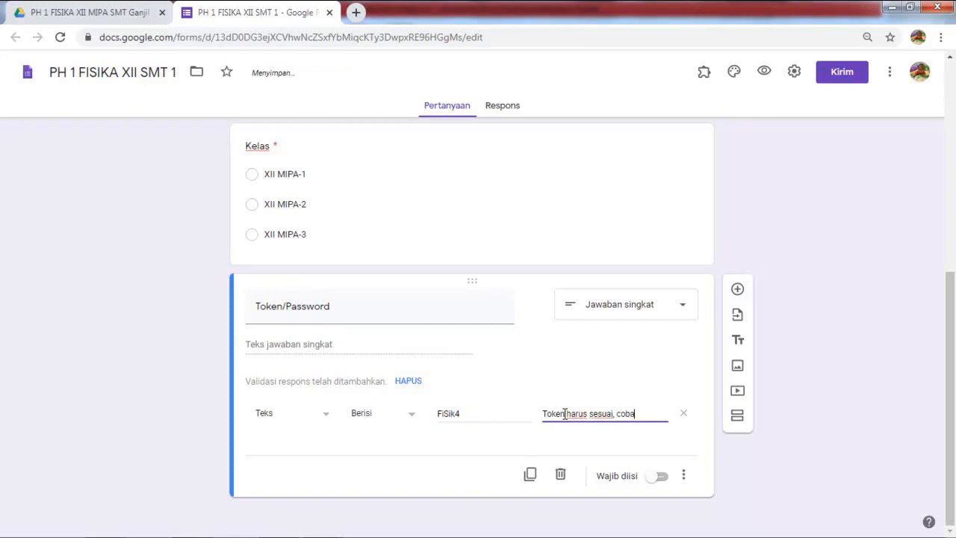
{"action": "type", "text": " periksa"}
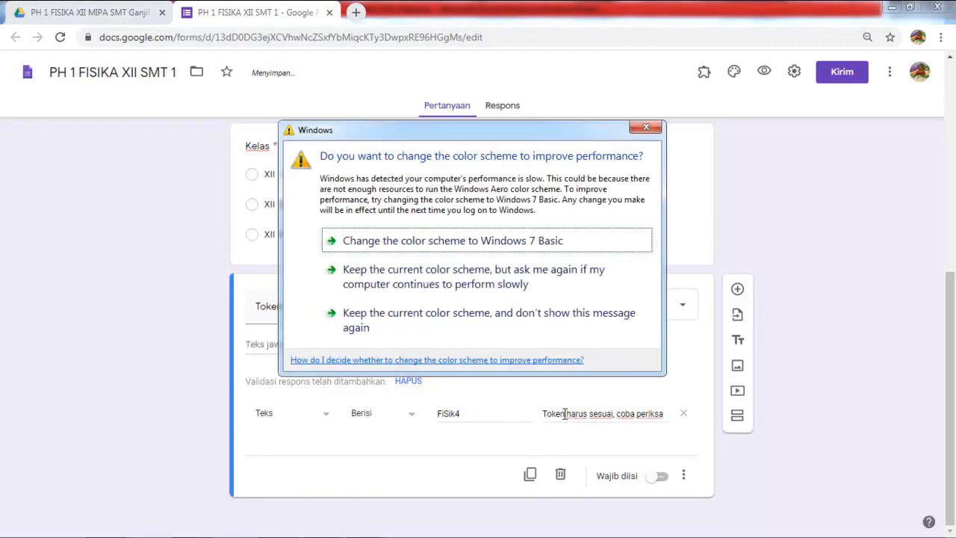
{"action": "left_click", "coordinate": [646, 127]}
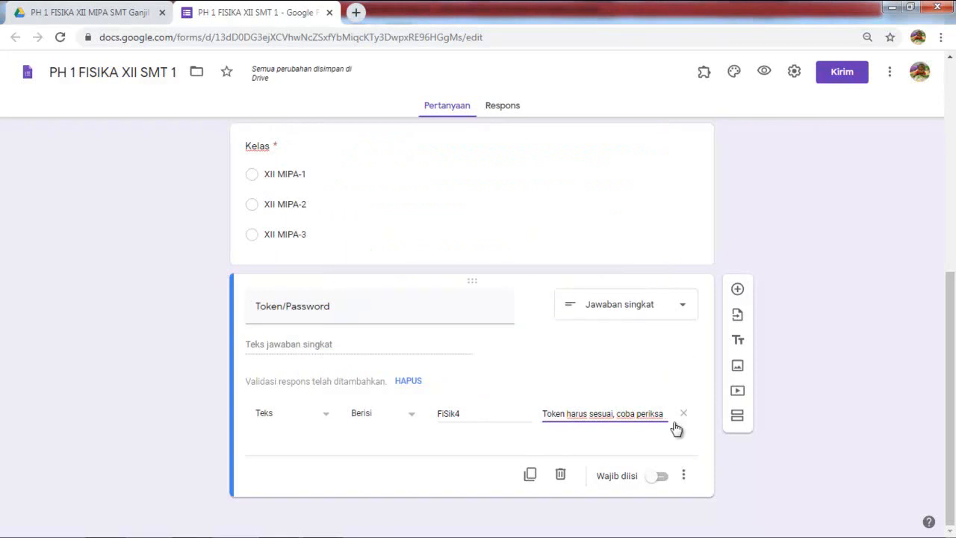
{"action": "type", "text": "huru"}
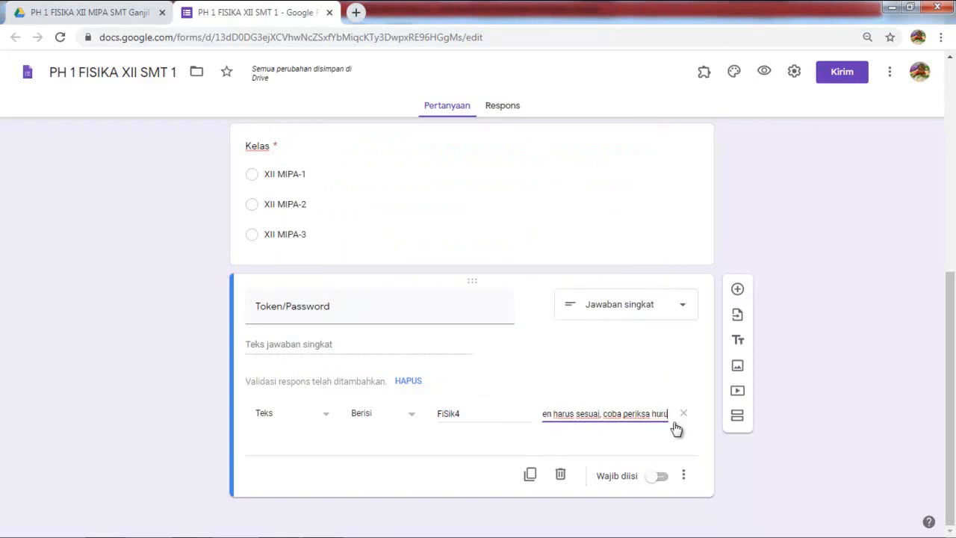
{"action": "type", "text": "f d"}
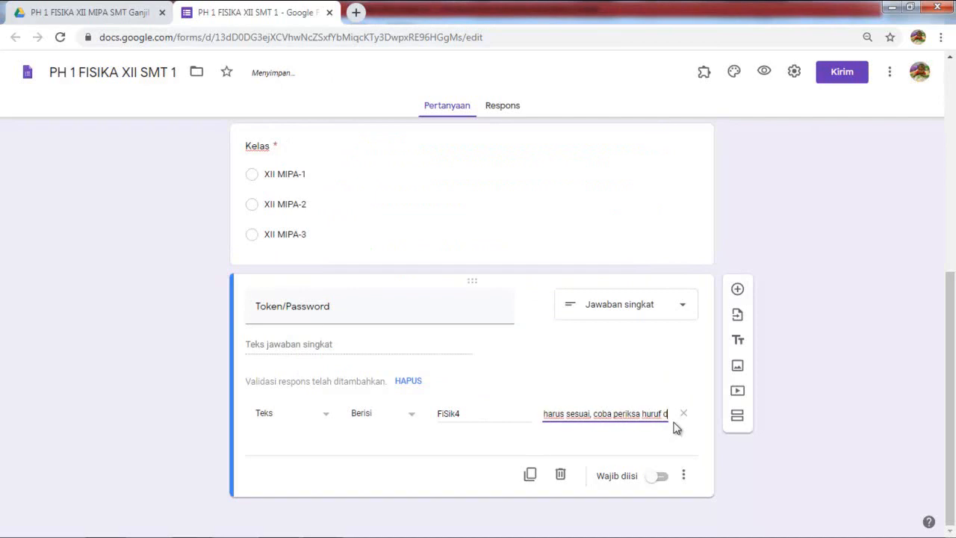
{"action": "type", "text": "an a"}
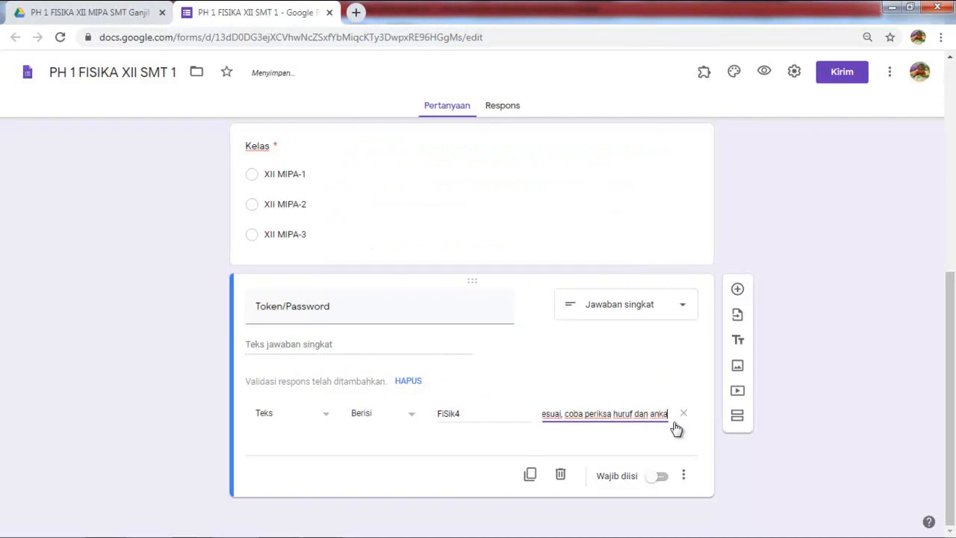
{"action": "type", "text": "ngkanya"}
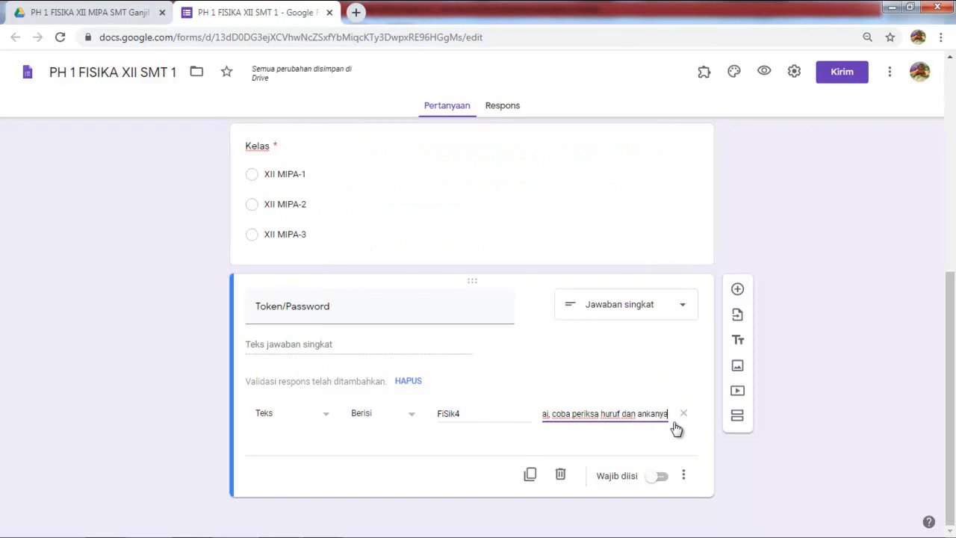
{"action": "type", "text": "  se"}
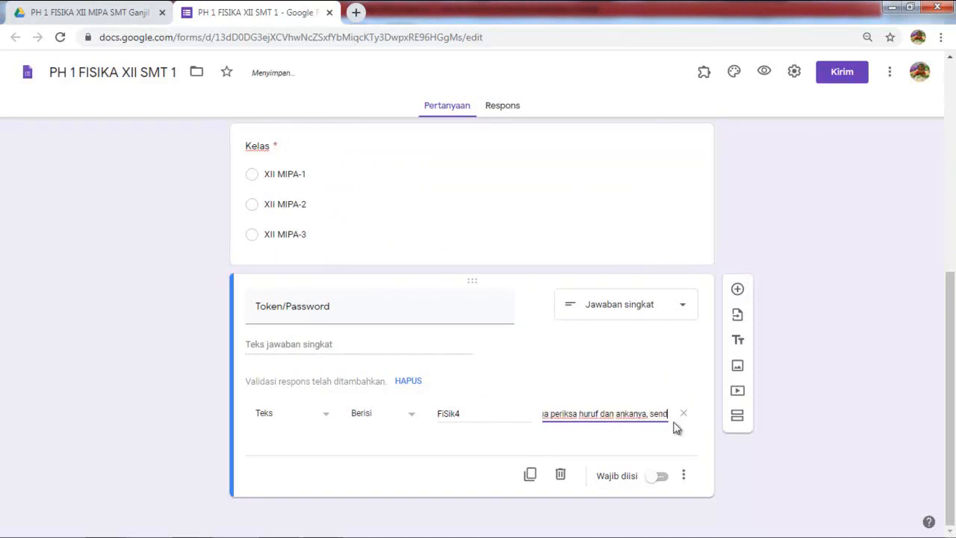
{"action": "type", "text": "nsitif"}
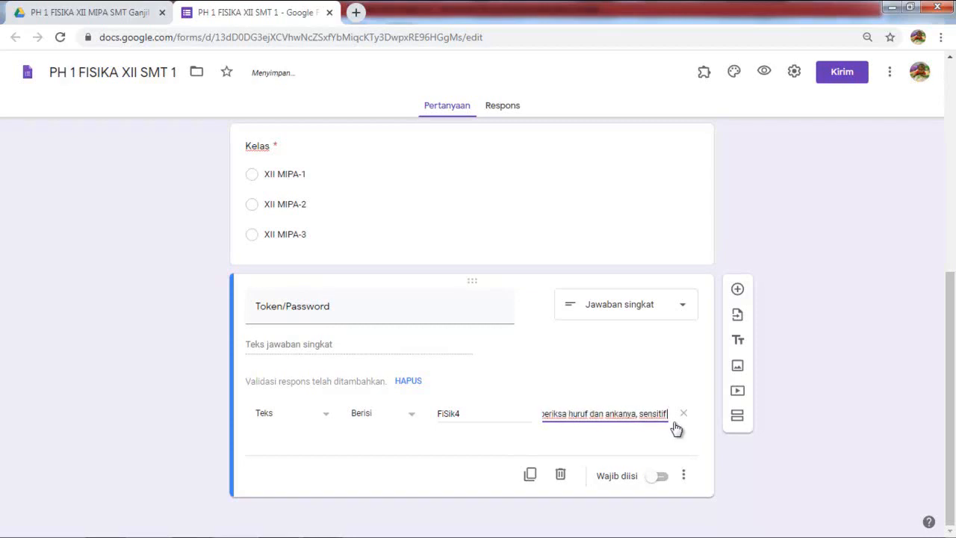
{"action": "type", "text": " huruf besar dan"}
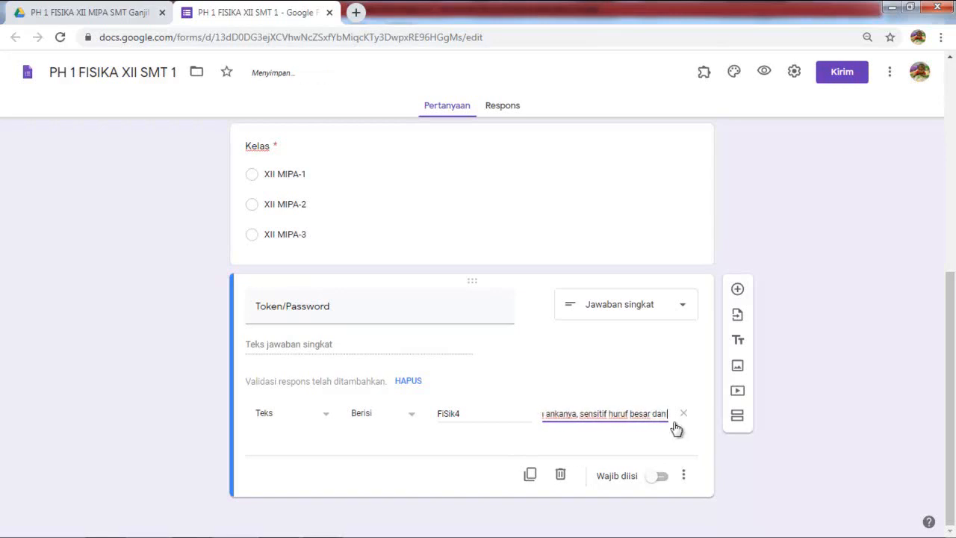
{"action": "type", "text": " huruf kecil"}
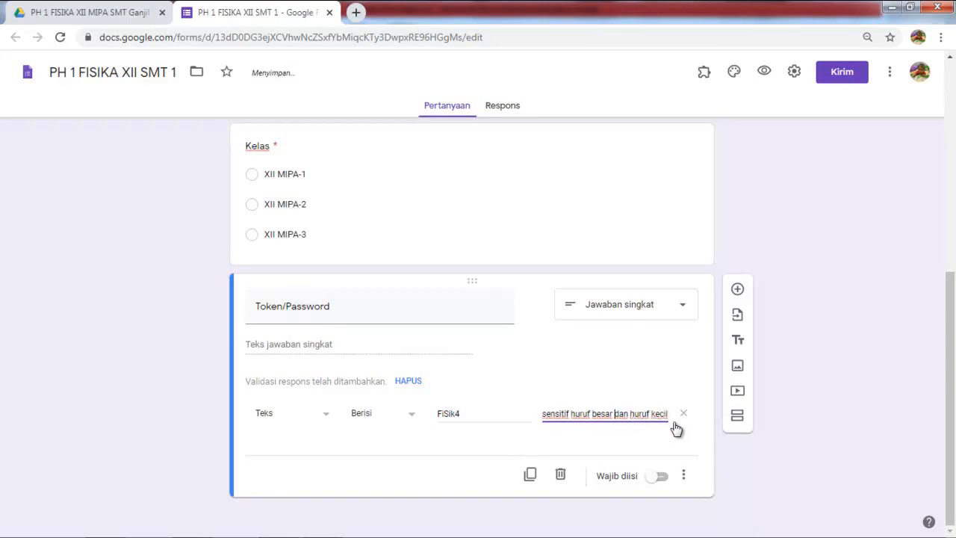
{"action": "key", "text": "Left"}
{"action": "key", "text": "Left"}
{"action": "key", "text": "Left"}
{"action": "key", "text": "Left"}
{"action": "key", "text": "Left"}
{"action": "key", "text": "Left"}
{"action": "key", "text": "Left"}
{"action": "key", "text": "Left"}
{"action": "key", "text": "Left"}
{"action": "key", "text": "Left"}
{"action": "key", "text": "Left"}
{"action": "key", "text": "Left"}
{"action": "key", "text": "Left"}
{"action": "key", "text": "Left"}
{"action": "key", "text": "Left"}
{"action": "key", "text": "Left"}
{"action": "key", "text": "Left"}
{"action": "key", "text": "Left"}
{"action": "key", "text": "Left"}
{"action": "key", "text": "Left"}
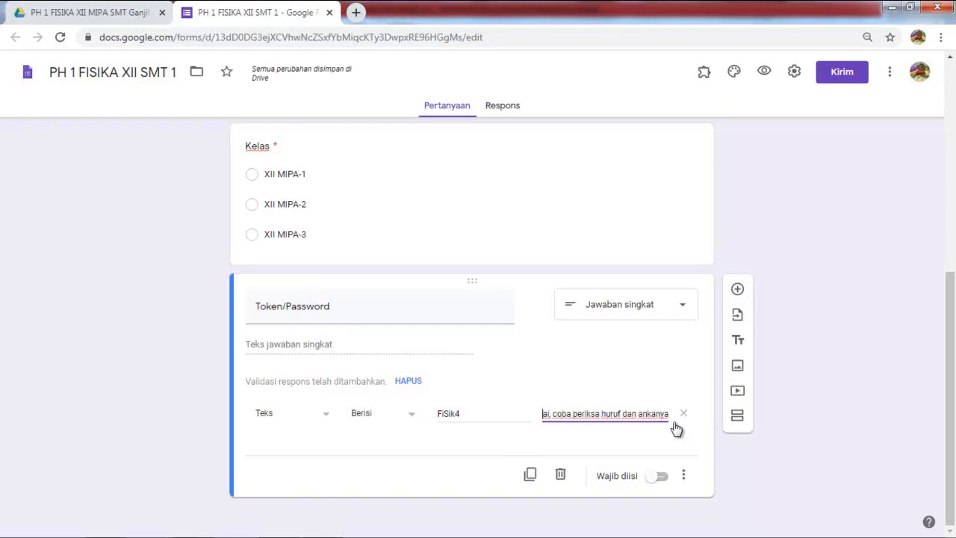
{"action": "key", "text": "Left"}
{"action": "key", "text": "Left"}
{"action": "key", "text": "Left"}
{"action": "key", "text": "Right"}
{"action": "key", "text": "Right"}
{"action": "key", "text": "Right"}
{"action": "key", "text": "Right"}
{"action": "key", "text": "Right"}
{"action": "key", "text": "Right"}
{"action": "key", "text": "Right"}
{"action": "key", "text": "Right"}
{"action": "key", "text": "Right"}
{"action": "key", "text": "Right"}
{"action": "key", "text": "Right"}
{"action": "key", "text": "Right"}
{"action": "key", "text": "Right"}
{"action": "key", "text": "Right"}
{"action": "key", "text": "Right"}
{"action": "key", "text": "Right"}
{"action": "key", "text": "Right"}
{"action": "key", "text": "Right"}
{"action": "key", "text": "Right"}
{"action": "key", "text": "Right"}
{"action": "key", "text": "Right"}
{"action": "key", "text": "Right"}
{"action": "key", "text": "Right"}
{"action": "key", "text": "Right"}
{"action": "key", "text": "Right"}
{"action": "key", "text": "Right"}
{"action": "key", "text": "Right"}
{"action": "key", "text": "Right"}
{"action": "key", "text": "Right"}
{"action": "key", "text": "Right"}
{"action": "key", "text": "Right"}
{"action": "key", "text": "Right"}
{"action": "key", "text": "Right"}
{"action": "key", "text": "Right"}
{"action": "key", "text": "Right"}
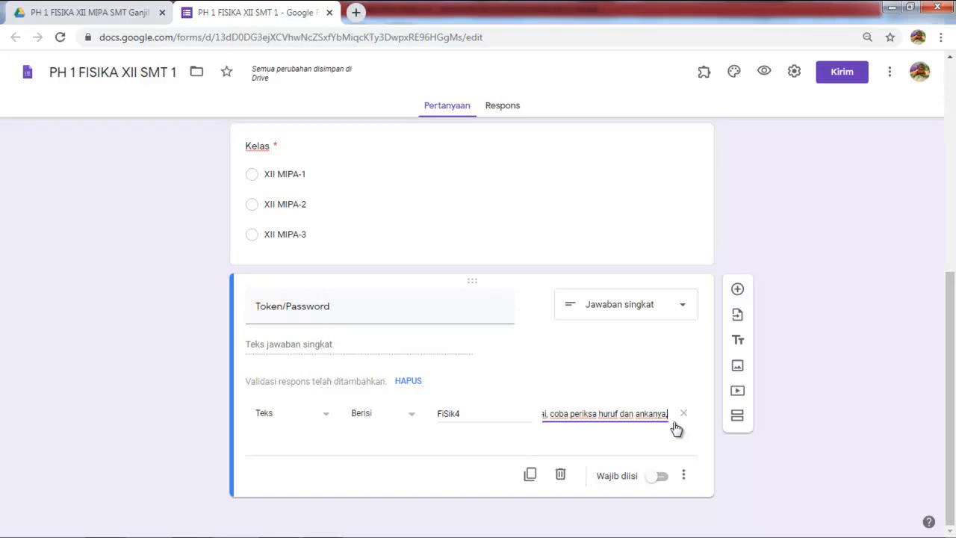
{"action": "left_click", "coordinate": [579, 413]}
{"action": "type", "text": "kombin"}
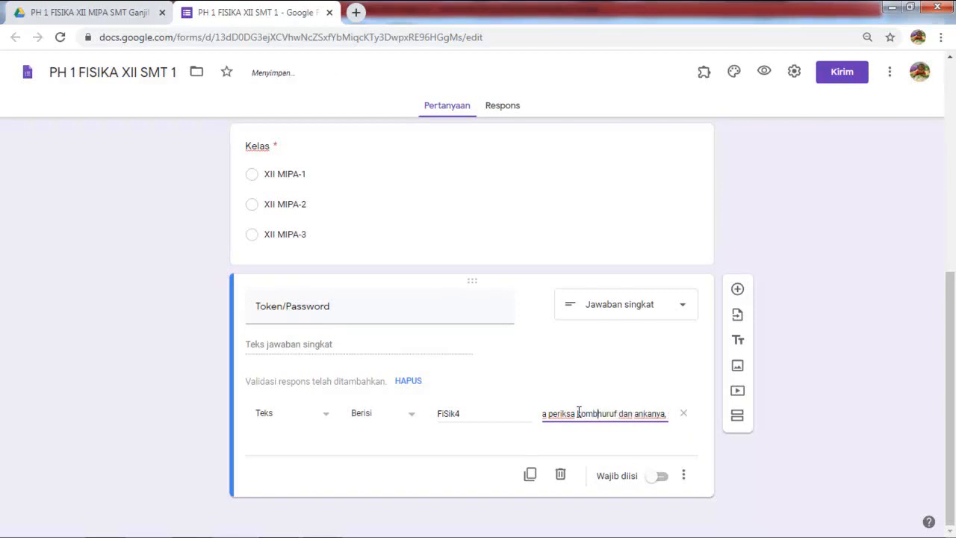
{"action": "type", "text": "asi"}
{"action": "key", "text": "Right"}
{"action": "key", "text": "Right"}
{"action": "key", "text": "Right"}
{"action": "key", "text": "Right"}
{"action": "key", "text": "Right"}
{"action": "key", "text": "Right"}
{"action": "key", "text": "Right"}
{"action": "key", "text": "Right"}
{"action": "key", "text": "Right"}
{"action": "key", "text": "Right"}
{"action": "key", "text": "Right"}
{"action": "key", "text": "Right"}
{"action": "key", "text": "Right"}
{"action": "key", "text": "Right"}
{"action": "key", "text": "Right"}
{"action": "key", "text": "Right"}
{"action": "key", "text": "Right"}
{"action": "key", "text": "Right"}
{"action": "key", "text": "Right"}
{"action": "key", "text": "Right"}
{"action": "key", "text": "Right"}
{"action": "key", "text": "Right"}
{"action": "key", "text": "Right"}
{"action": "key", "text": "Right"}
{"action": "key", "text": "Right"}
{"action": "key", "text": "Right"}
{"action": "key", "text": "Right"}
{"action": "key", "text": "Right"}
{"action": "key", "text": "Right"}
{"action": "key", "text": "Right"}
{"action": "key", "text": "Right"}
{"action": "key", "text": "Right"}
{"action": "key", "text": "Right"}
{"action": "key", "text": "Right"}
{"action": "key", "text": "Right"}
{"action": "key", "text": "Right"}
{"action": "key", "text": "Right"}
{"action": "key", "text": "Right"}
{"action": "key", "text": "Right"}
{"action": "key", "text": "Right"}
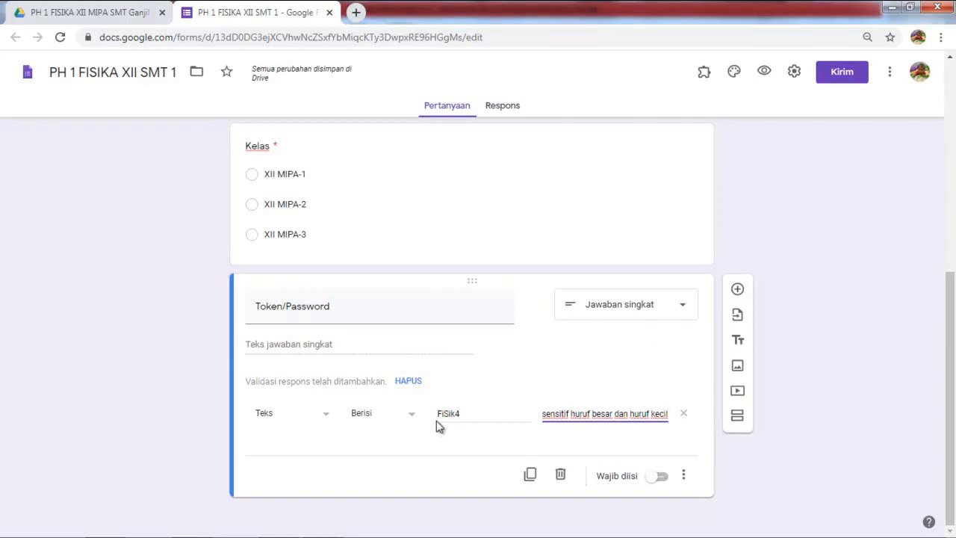
Step: Mark Token/Password as required and confirm its validation stays Teks > Berisi
{"action": "left_click", "coordinate": [664, 478]}
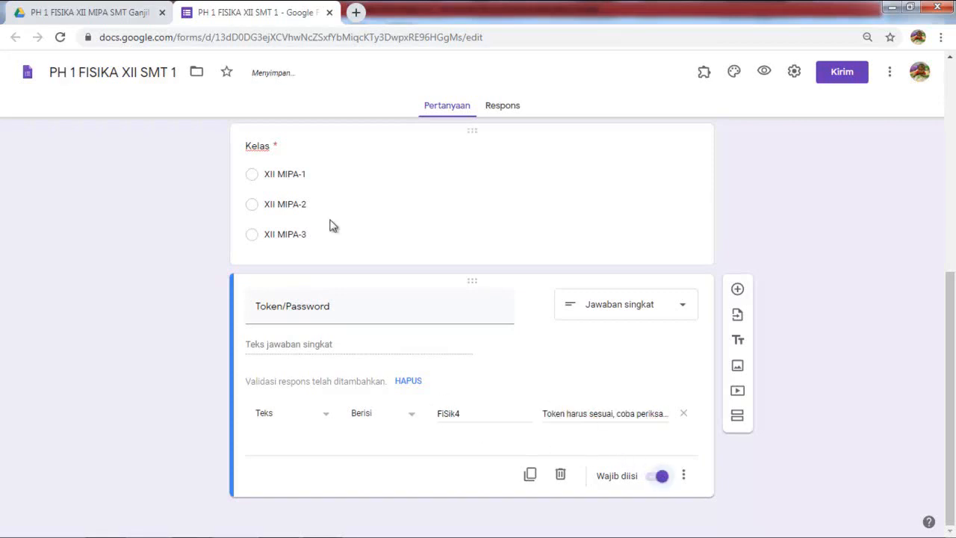
{"action": "scroll", "coordinate": [333, 223], "scroll_direction": "up", "scroll_amount": 3}
{"action": "scroll", "coordinate": [334, 223], "scroll_direction": "up", "scroll_amount": 1}
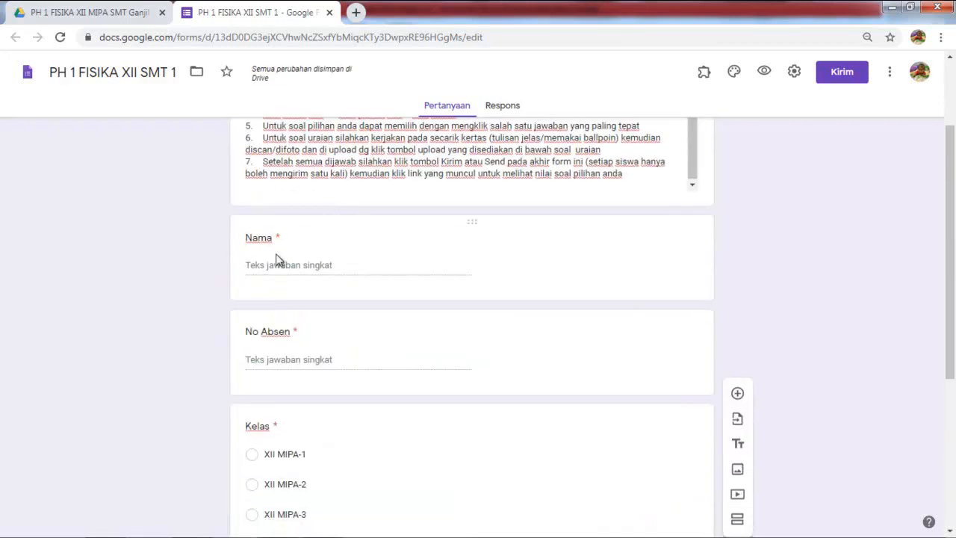
{"action": "scroll", "coordinate": [288, 332], "scroll_direction": "down", "scroll_amount": 4}
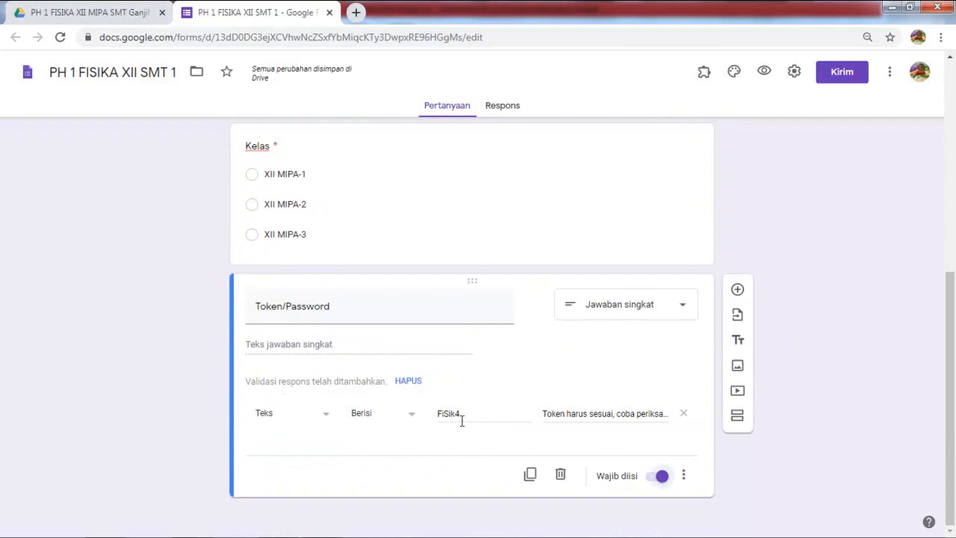
{"action": "left_click", "coordinate": [411, 421]}
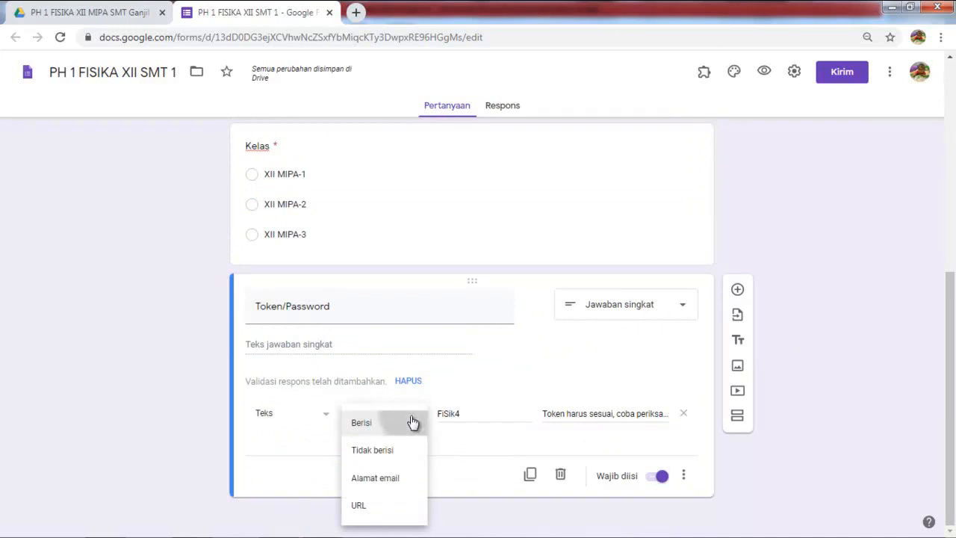
{"action": "left_click", "coordinate": [412, 422]}
{"action": "left_click", "coordinate": [323, 422]}
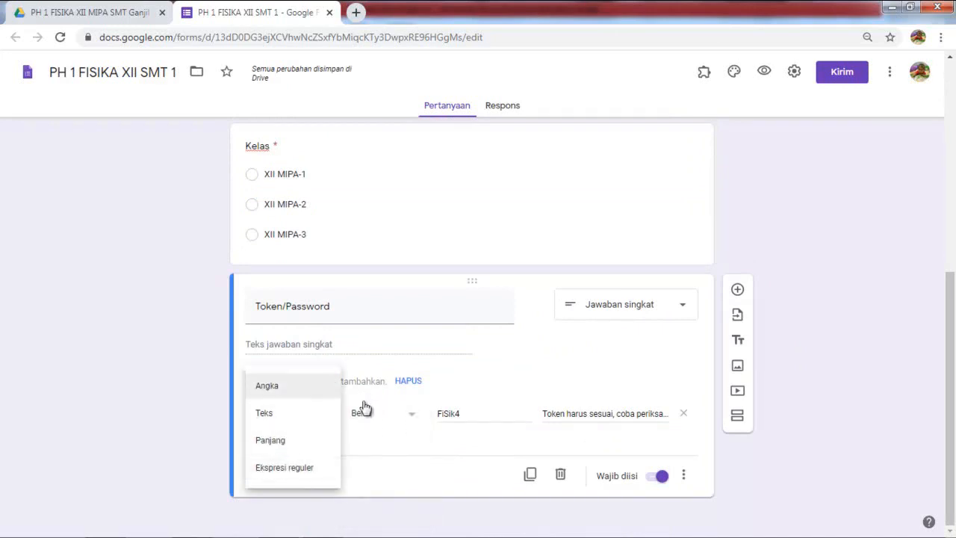
{"action": "left_click", "coordinate": [278, 424]}
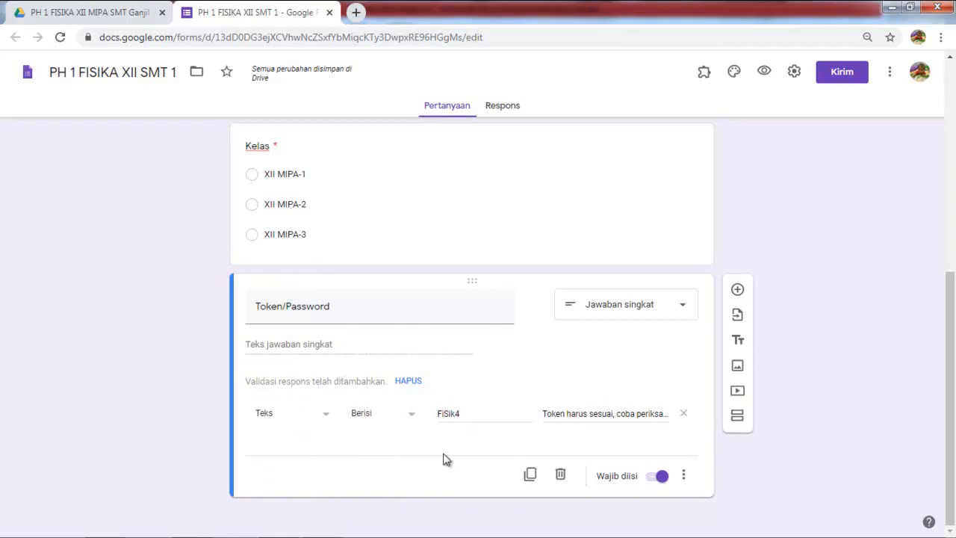
Step: Add a section titled SOAL PILIHAN GANDA and insert a first question in it
{"action": "left_click", "coordinate": [737, 422]}
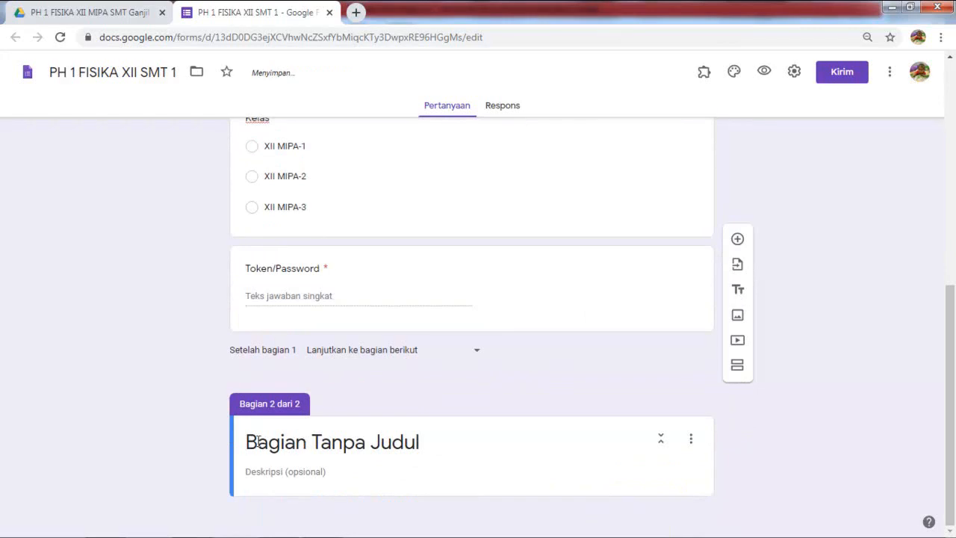
{"action": "left_click", "coordinate": [312, 442]}
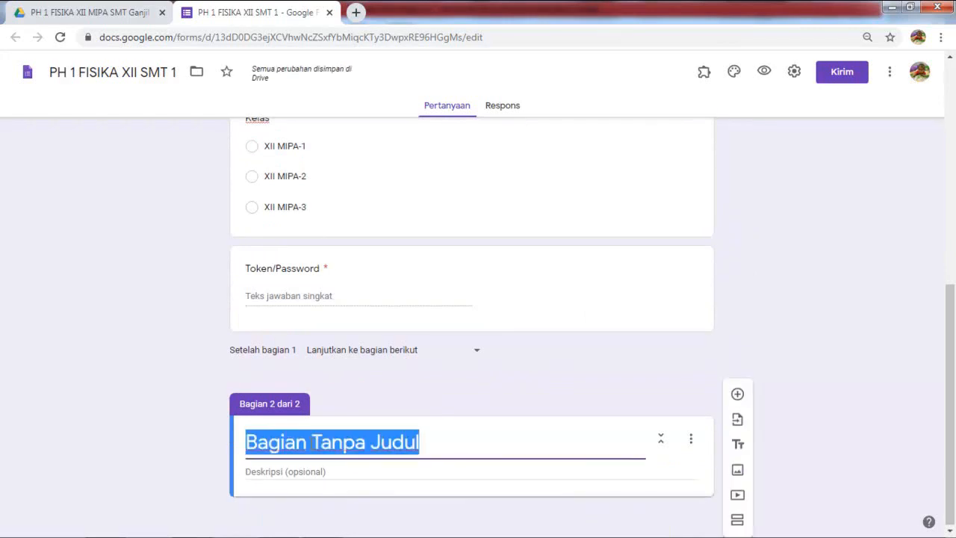
{"action": "type", "text": "S"}
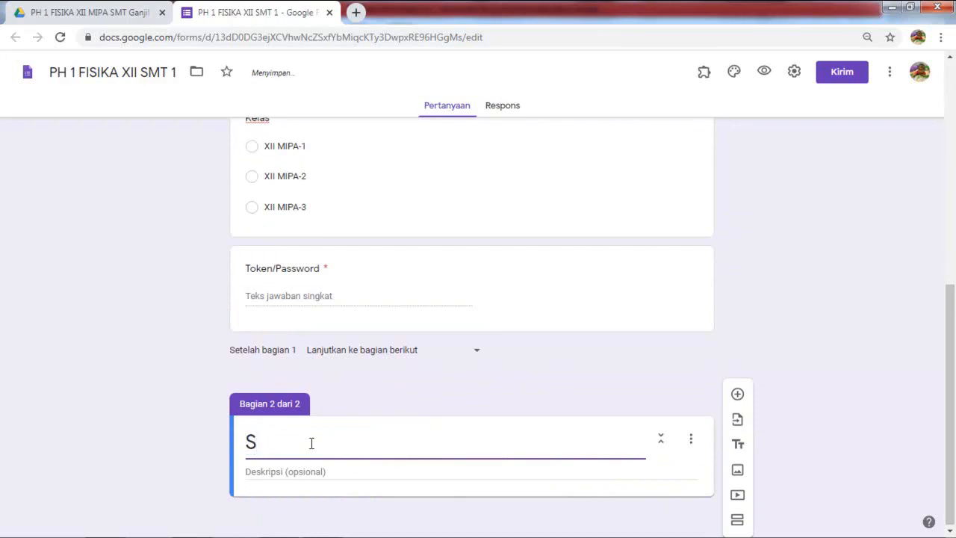
{"action": "type", "text": "OAL PILIH"}
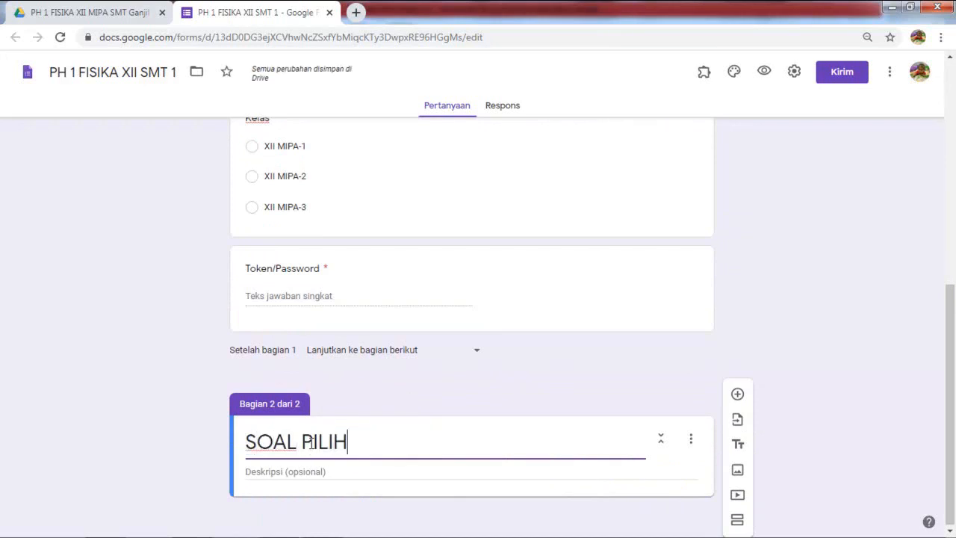
{"action": "type", "text": "AN GAN"}
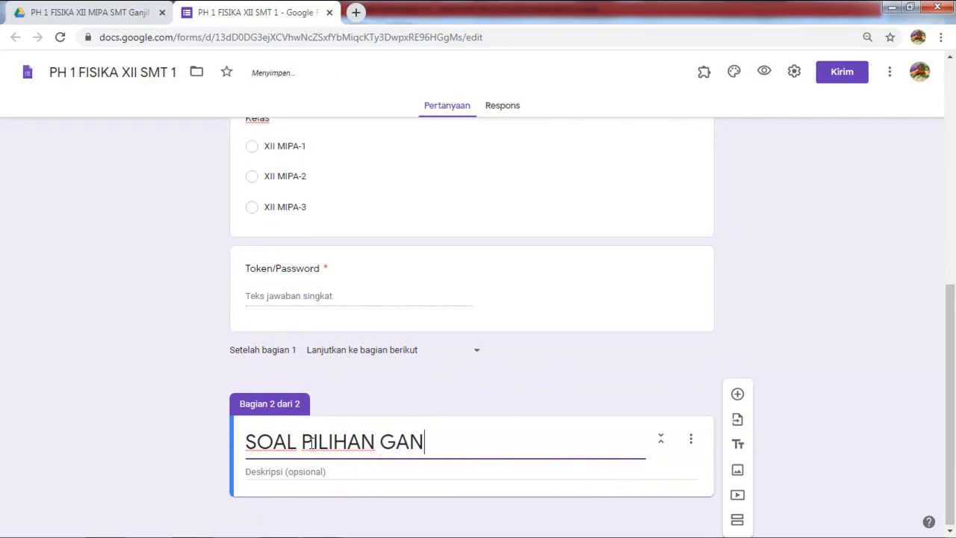
{"action": "type", "text": "DA"}
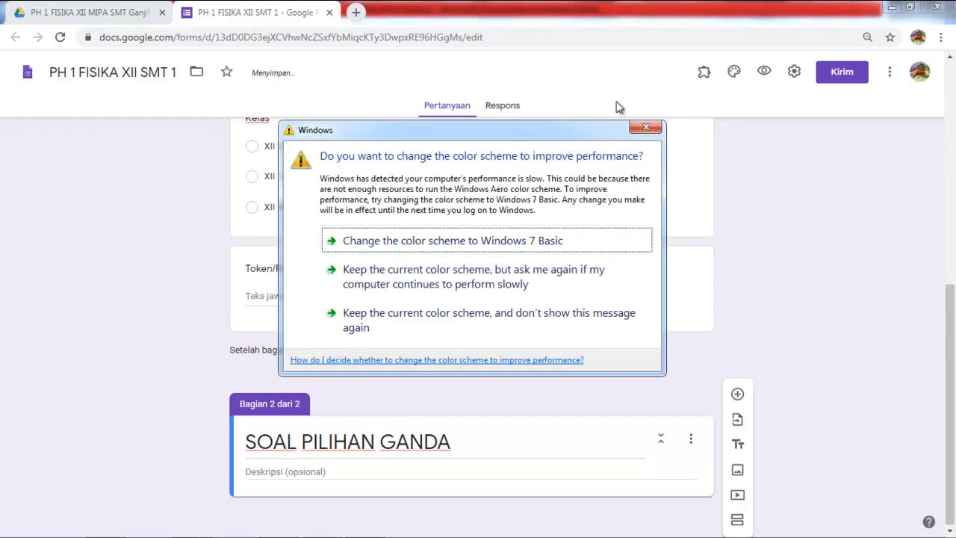
{"action": "left_click", "coordinate": [647, 127]}
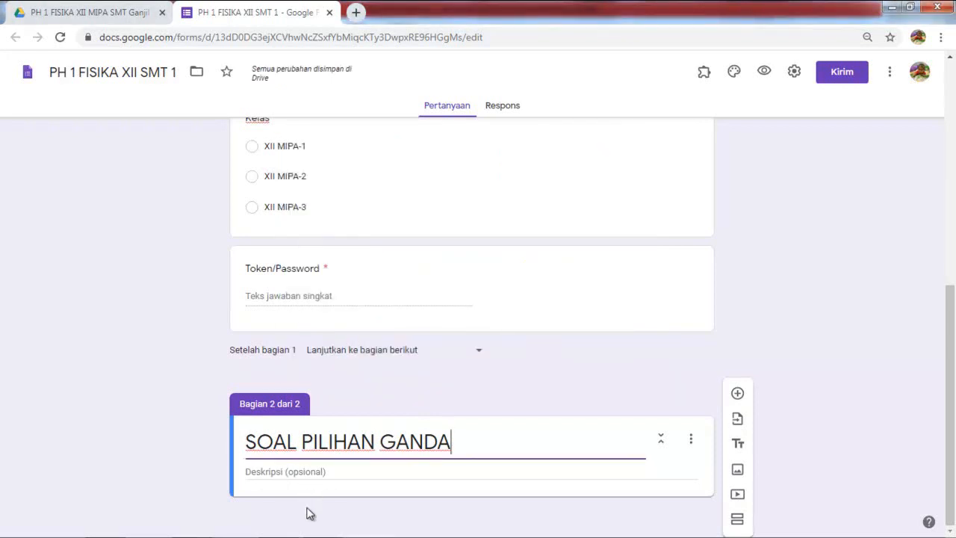
{"action": "left_click", "coordinate": [738, 394]}
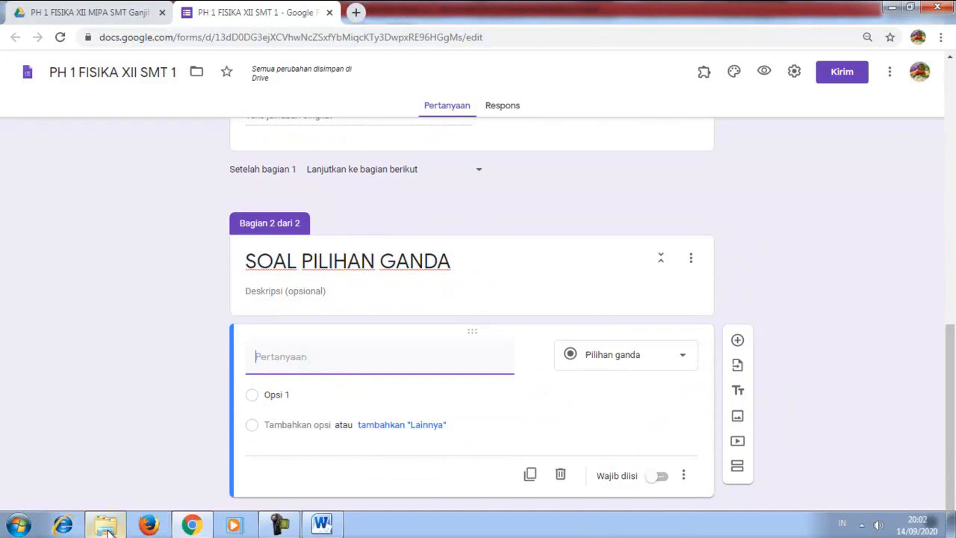
Step: Open the SOAL PH 1 Fisika xii document and scroll to question 1
{"action": "left_click", "coordinate": [109, 526]}
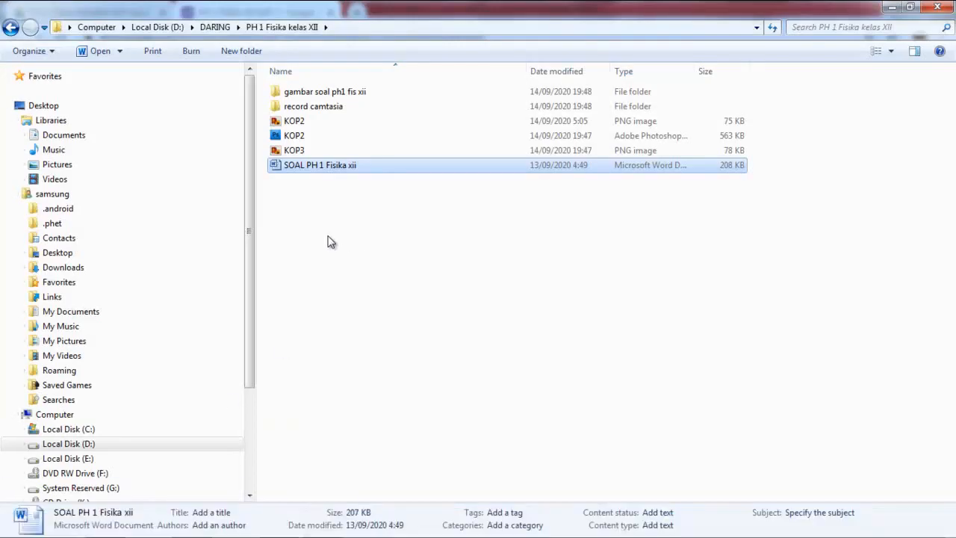
{"action": "double_click", "coordinate": [322, 168]}
{"action": "scroll", "coordinate": [515, 321], "scroll_direction": "up", "scroll_amount": 10}
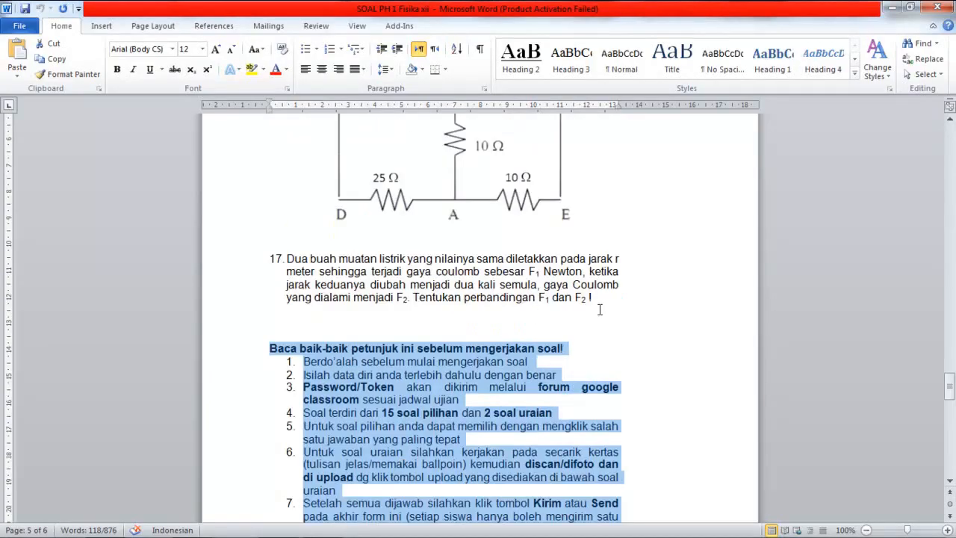
{"action": "left_click_drag", "start_coordinate": [950, 371], "coordinate": [950, 133]}
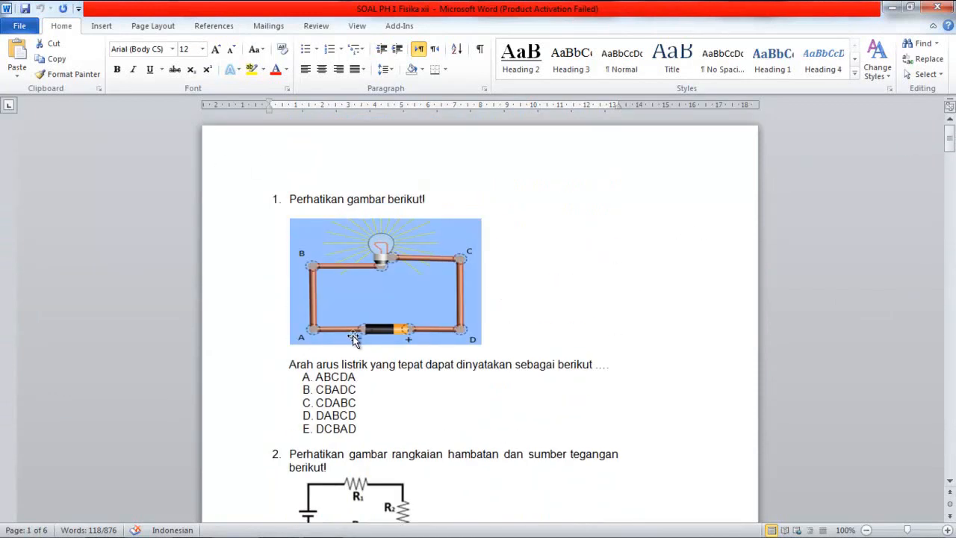
Step: Search the Start menu for snipping to find Snipping Tool
{"action": "mouse_move", "coordinate": [112, 536]}
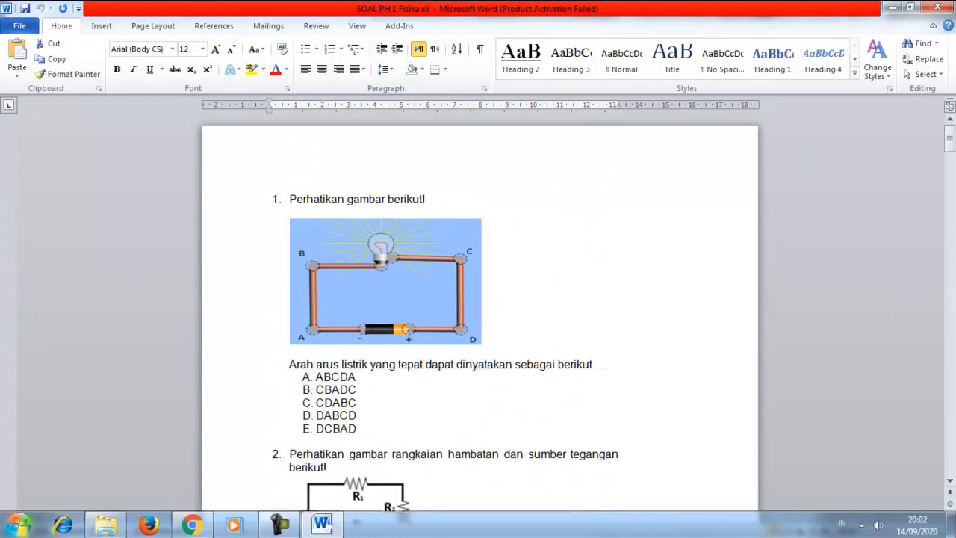
{"action": "left_click", "coordinate": [17, 526]}
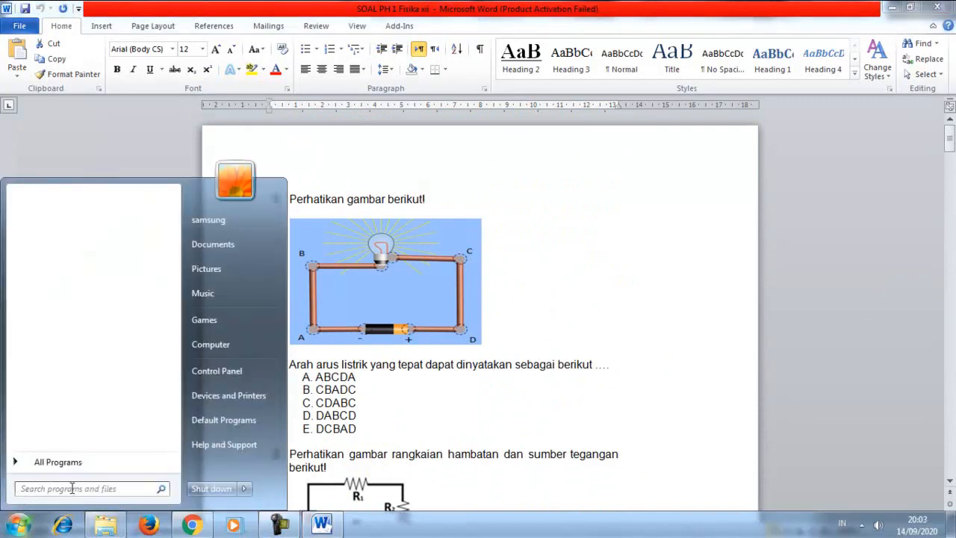
{"action": "left_click", "coordinate": [47, 489]}
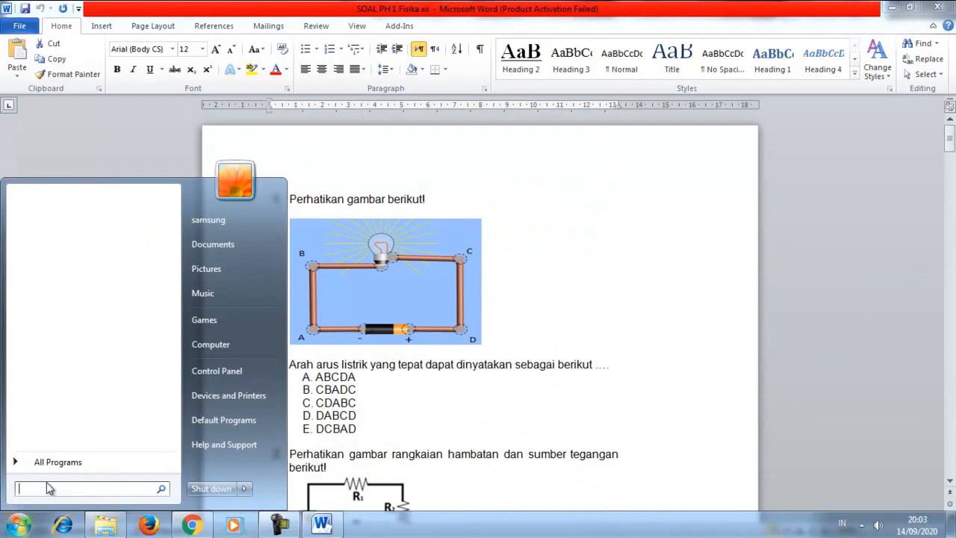
{"action": "type", "text": "snip"}
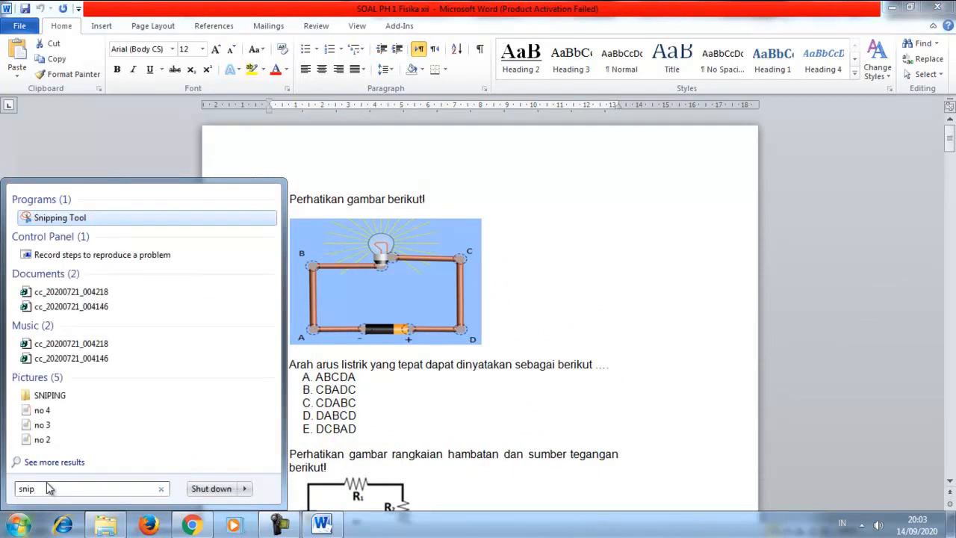
{"action": "type", "text": "ping"}
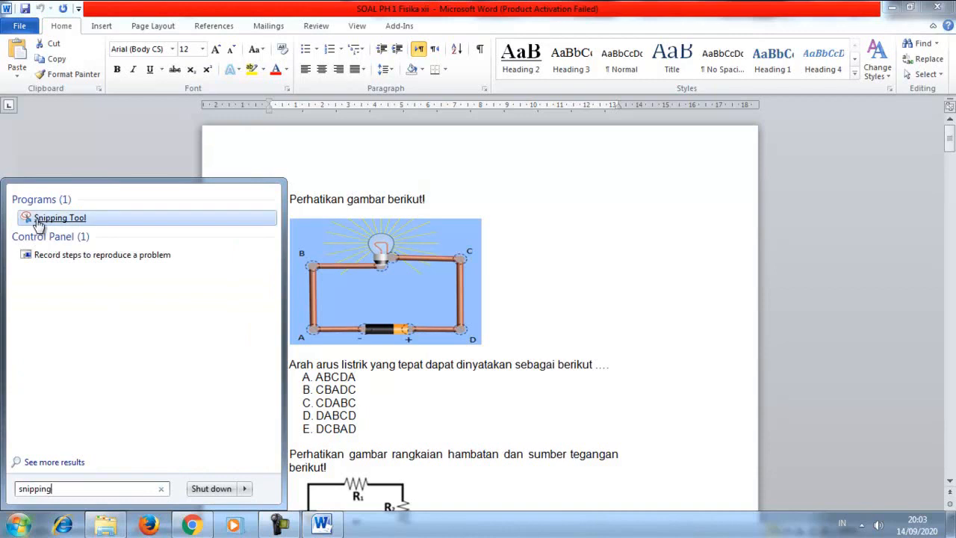
Step: Snip question 1 and save it as soal 1 in the gambar soal ph1 fis xii folder
{"action": "left_click", "coordinate": [38, 221]}
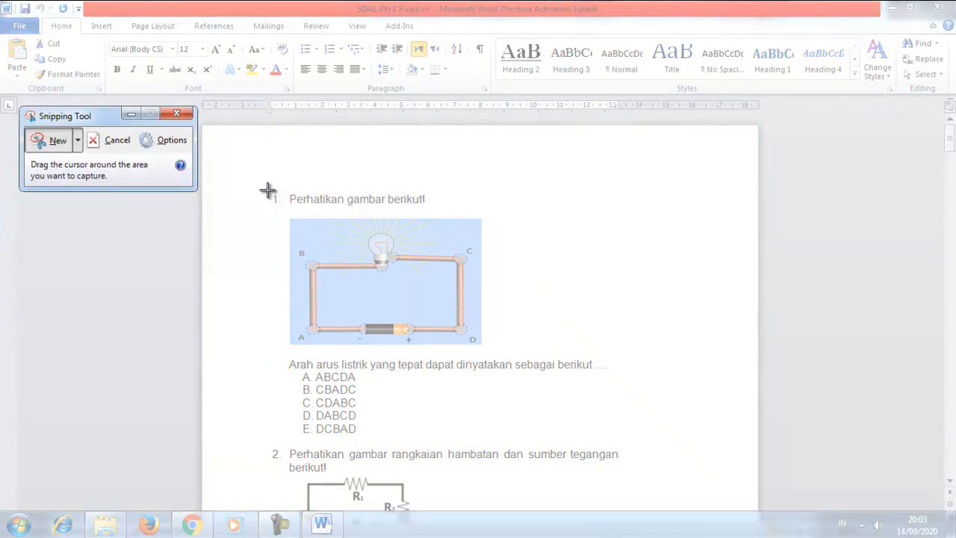
{"action": "left_click_drag", "start_coordinate": [267, 190], "coordinate": [709, 438]}
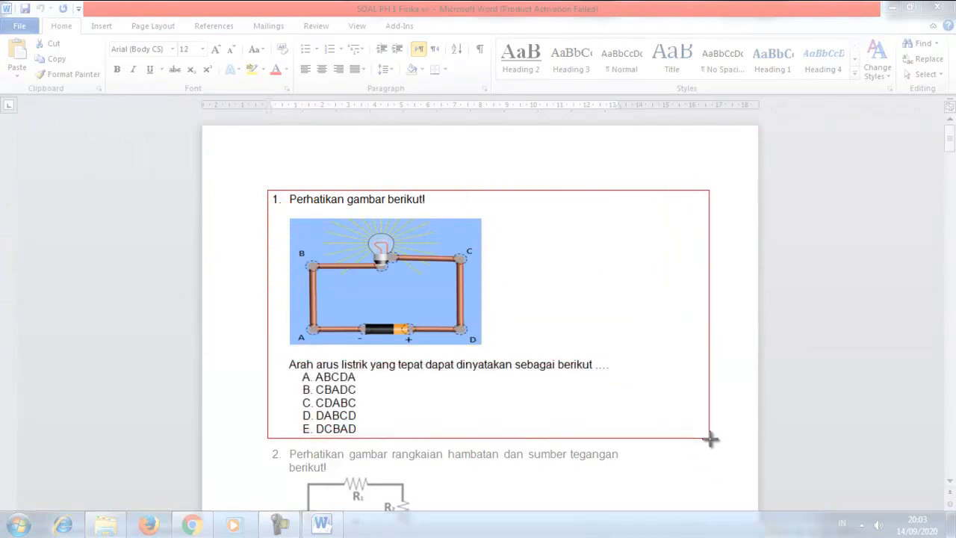
{"action": "left_click_drag", "start_coordinate": [709, 438], "coordinate": [707, 436]}
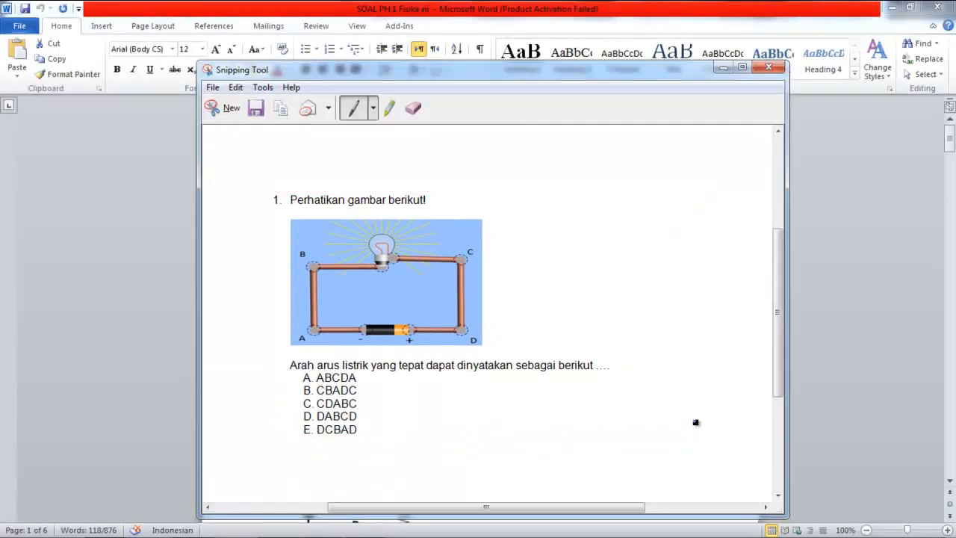
{"action": "left_click", "coordinate": [212, 87]}
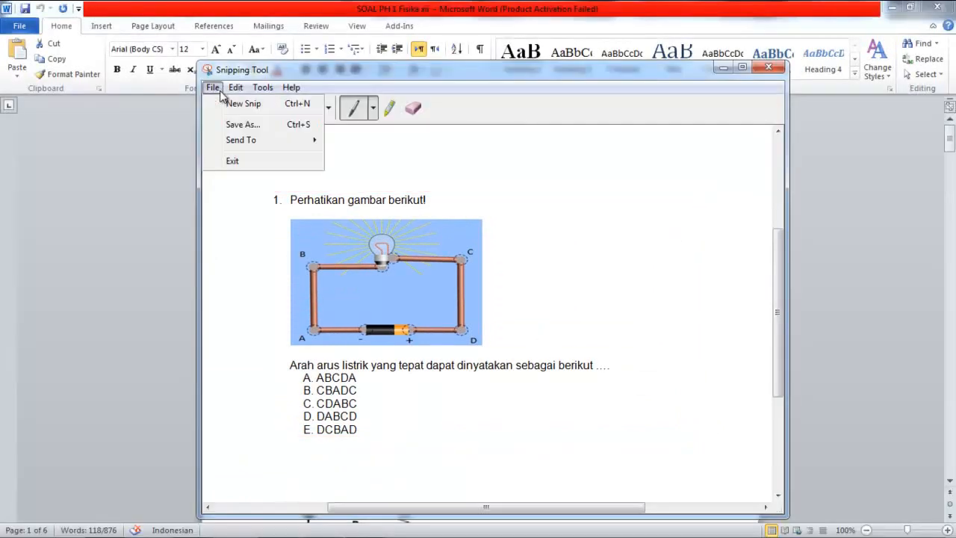
{"action": "left_click", "coordinate": [241, 125]}
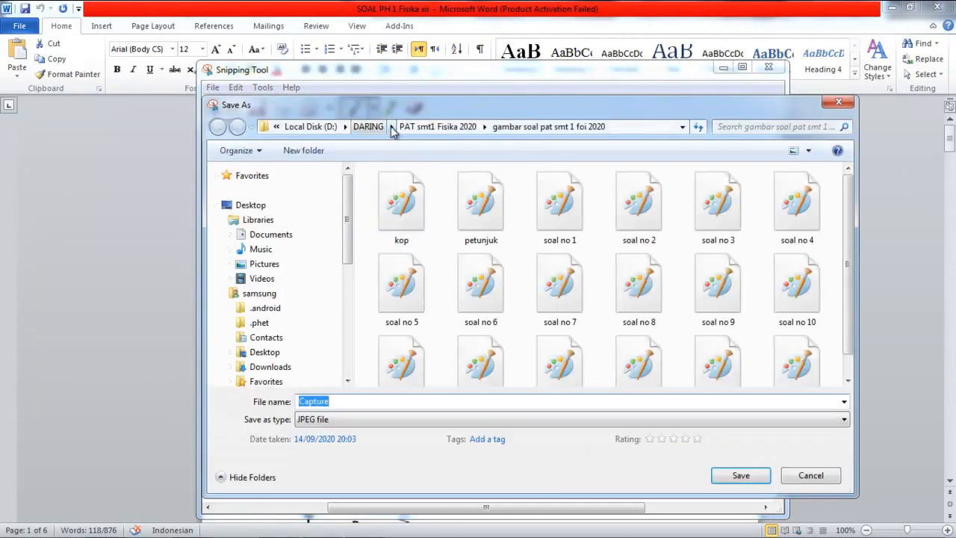
{"action": "left_click", "coordinate": [366, 127]}
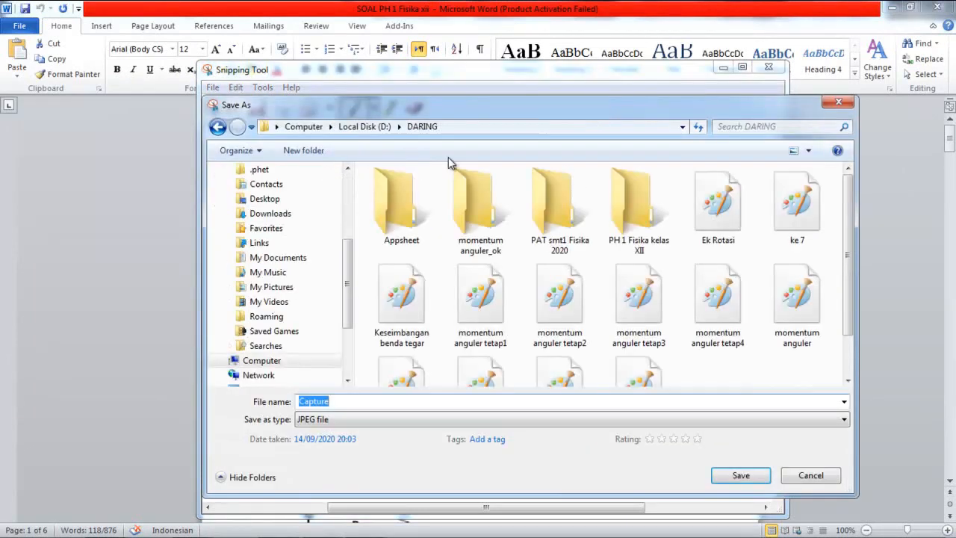
{"action": "double_click", "coordinate": [618, 247]}
{"action": "left_click", "coordinate": [410, 192]}
{"action": "double_click", "coordinate": [410, 191]}
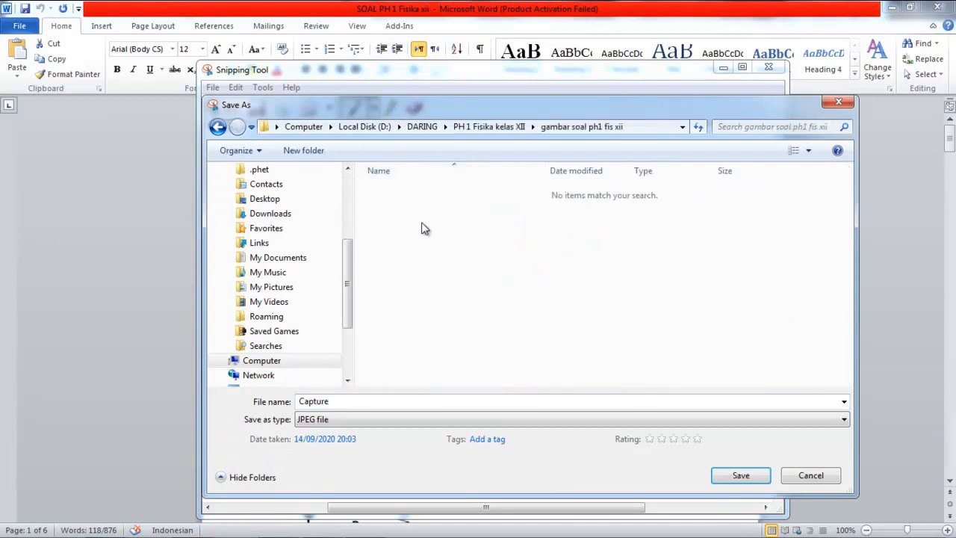
{"action": "double_click", "coordinate": [339, 401]}
{"action": "type", "text": "soal 1"}
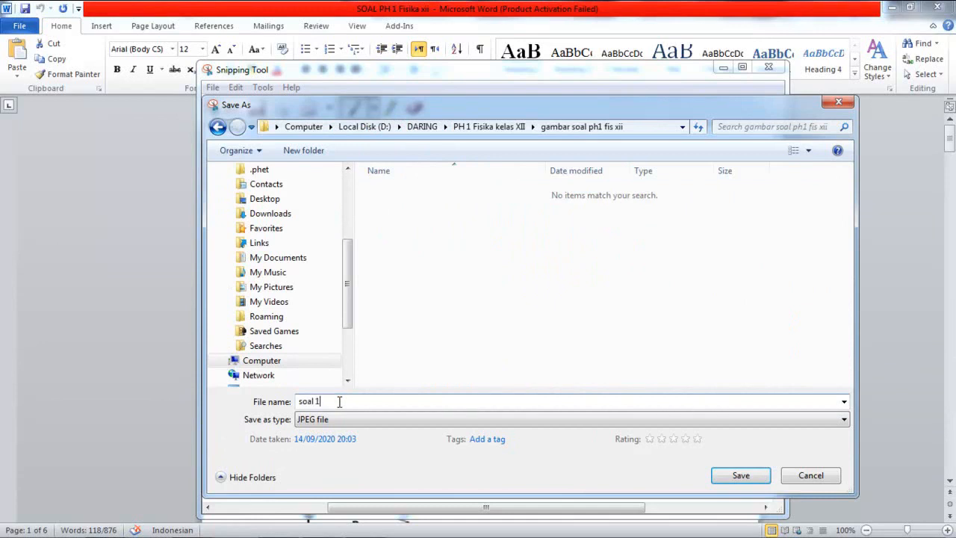
{"action": "left_click", "coordinate": [726, 476]}
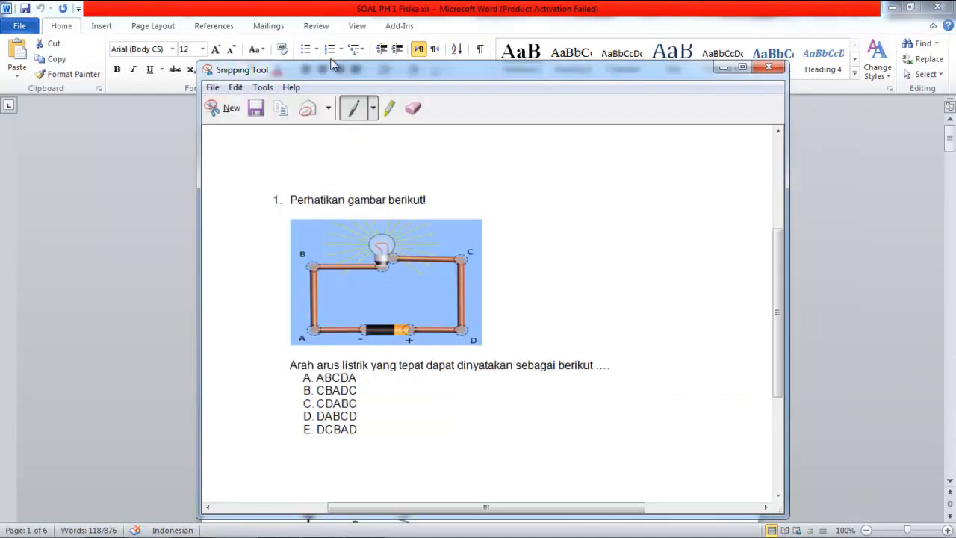
Step: Scroll Word to question 2 and snip it with its resistor circuit and answers
{"action": "left_click", "coordinate": [228, 111]}
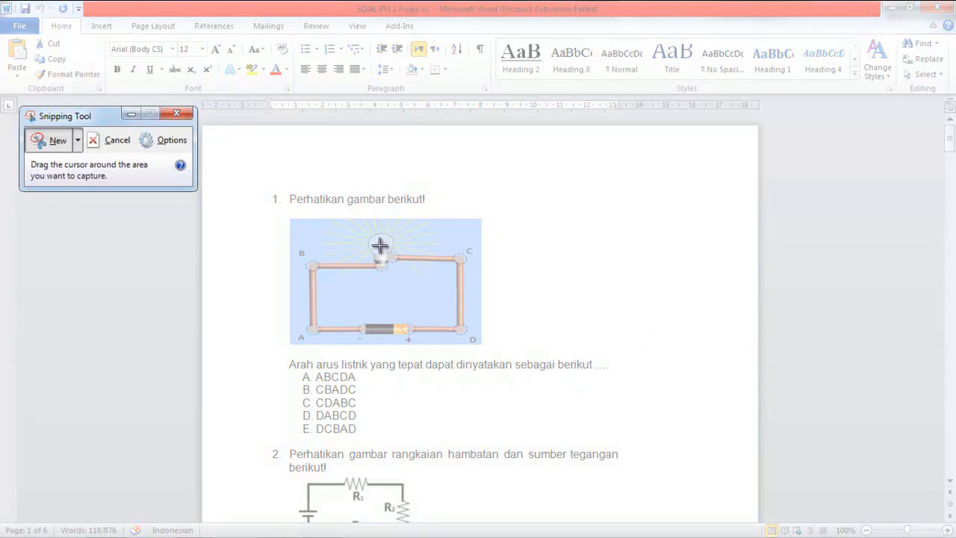
{"action": "left_click", "coordinate": [129, 113]}
{"action": "left_click_drag", "start_coordinate": [949, 134], "coordinate": [949, 156]}
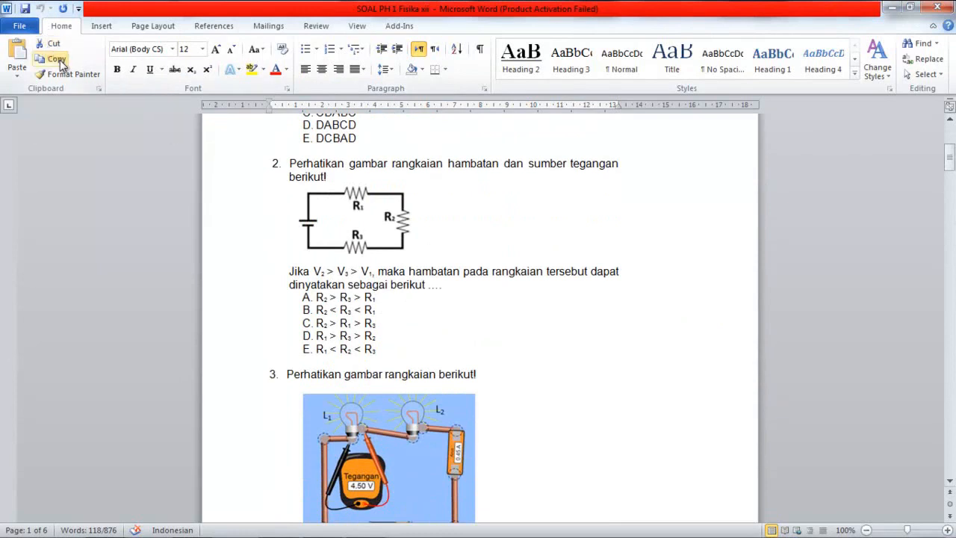
{"action": "mouse_move", "coordinate": [267, 529]}
{"action": "left_click", "coordinate": [371, 525]}
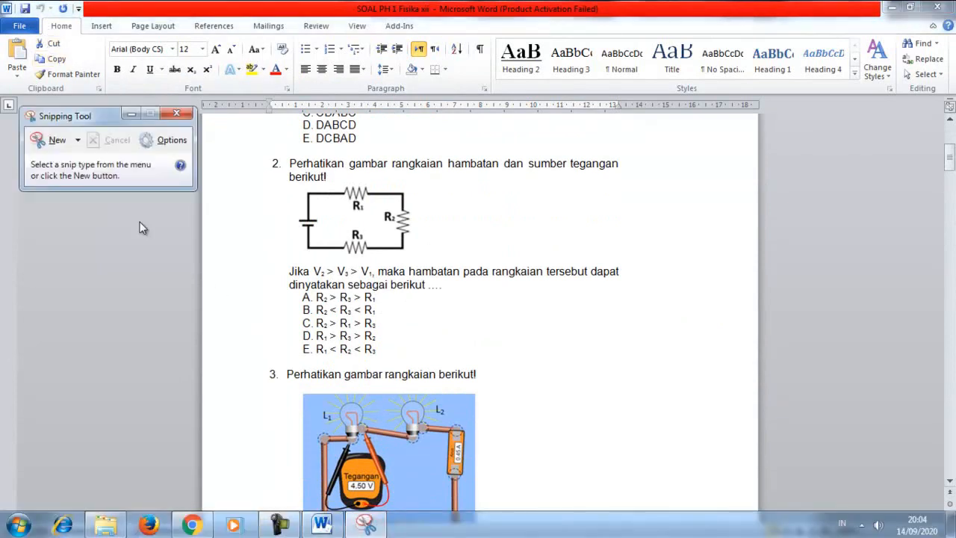
{"action": "left_click", "coordinate": [49, 140]}
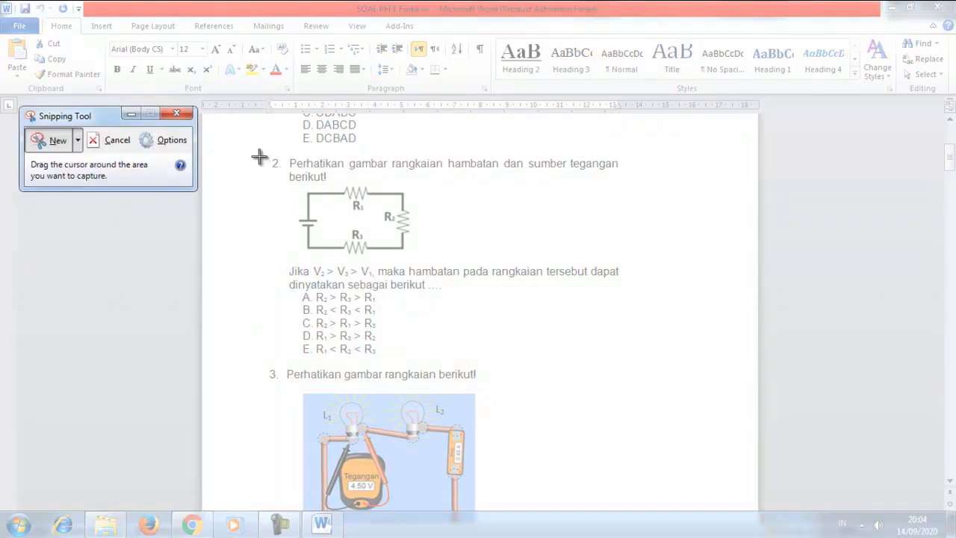
{"action": "left_click_drag", "start_coordinate": [266, 156], "coordinate": [716, 361]}
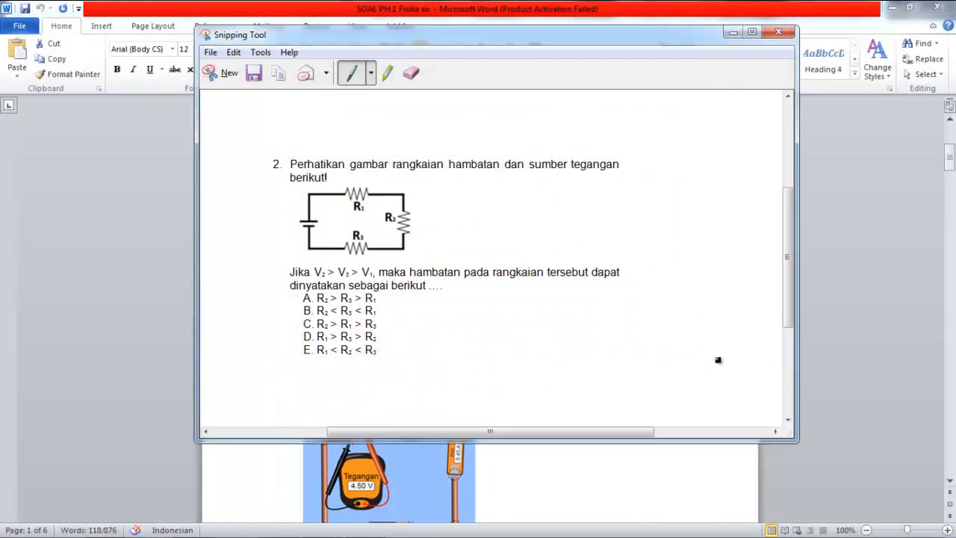
Step: Save the question 2 snip as soal 2
{"action": "left_click", "coordinate": [210, 53]}
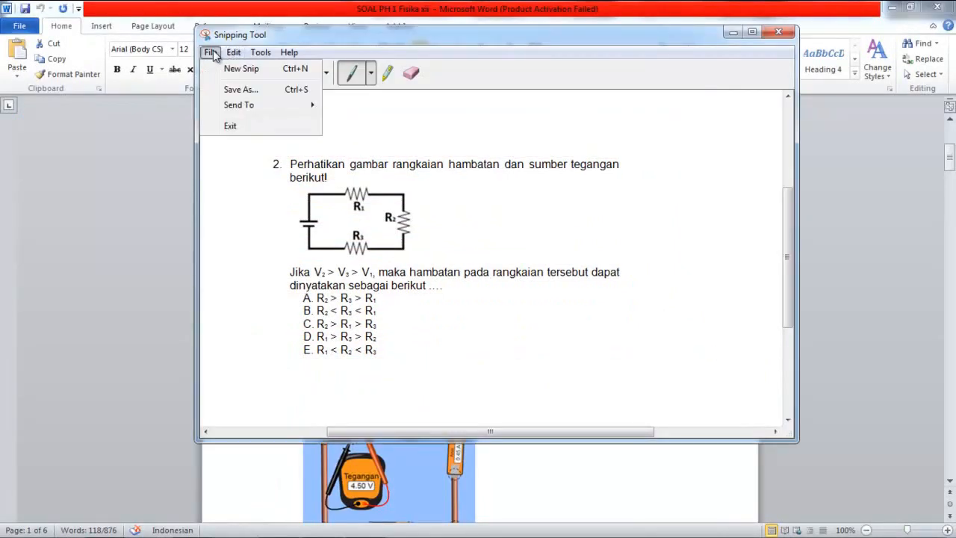
{"action": "left_click", "coordinate": [236, 88]}
{"action": "left_click", "coordinate": [414, 205]}
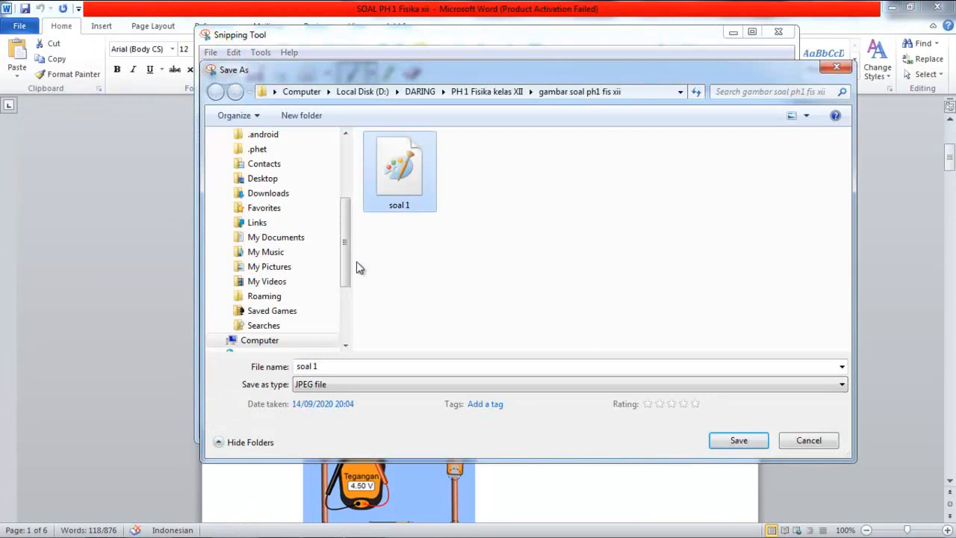
{"action": "left_click", "coordinate": [321, 368]}
{"action": "left_click", "coordinate": [334, 366]}
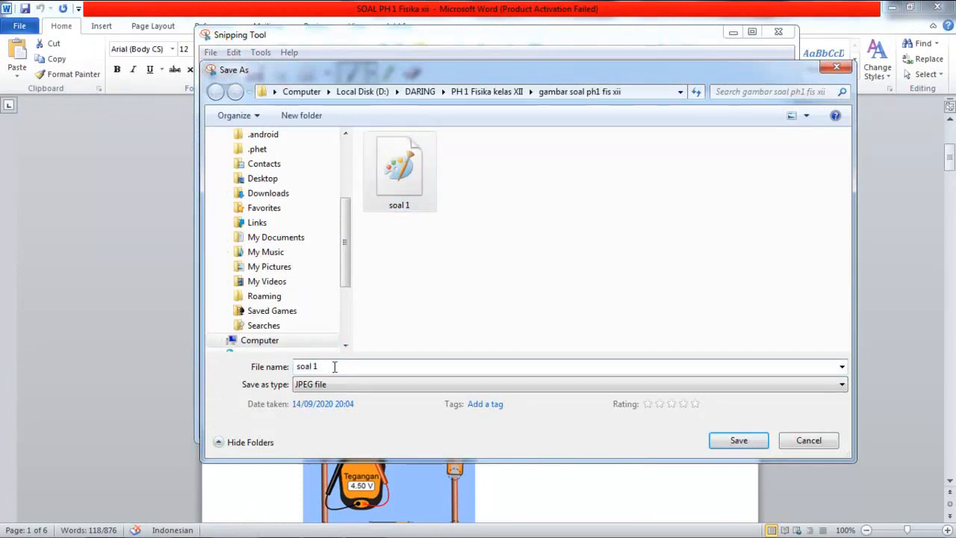
{"action": "key", "text": "BackSpace"}
{"action": "type", "text": "2"}
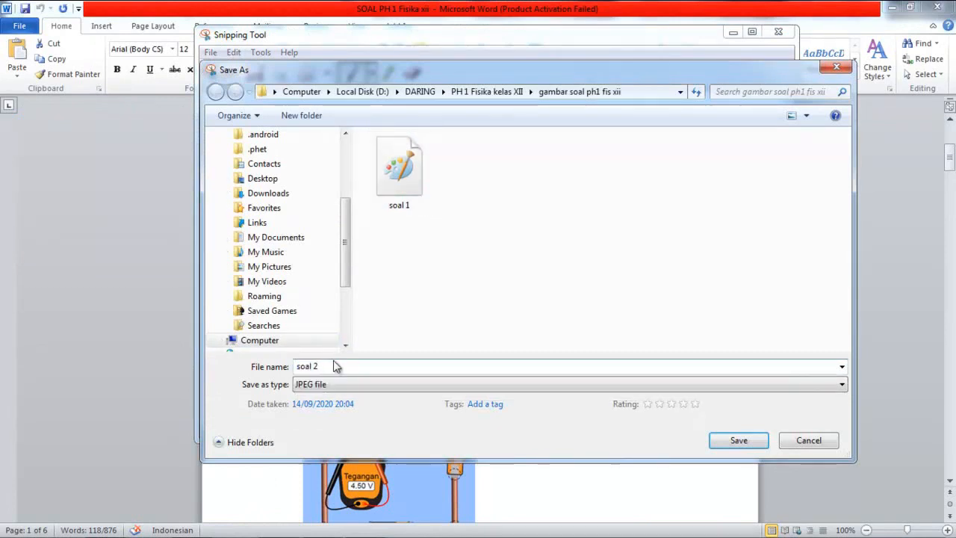
{"action": "left_click", "coordinate": [738, 440]}
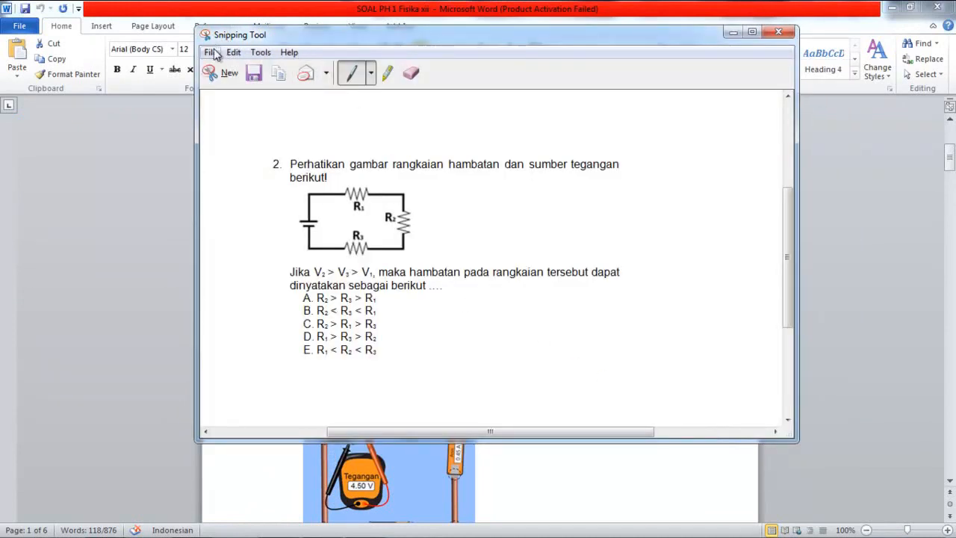
Step: Snip question 3 with its picture and answers and save it as soal 3
{"action": "left_click", "coordinate": [734, 32]}
{"action": "scroll", "coordinate": [551, 248], "scroll_direction": "down", "scroll_amount": 4}
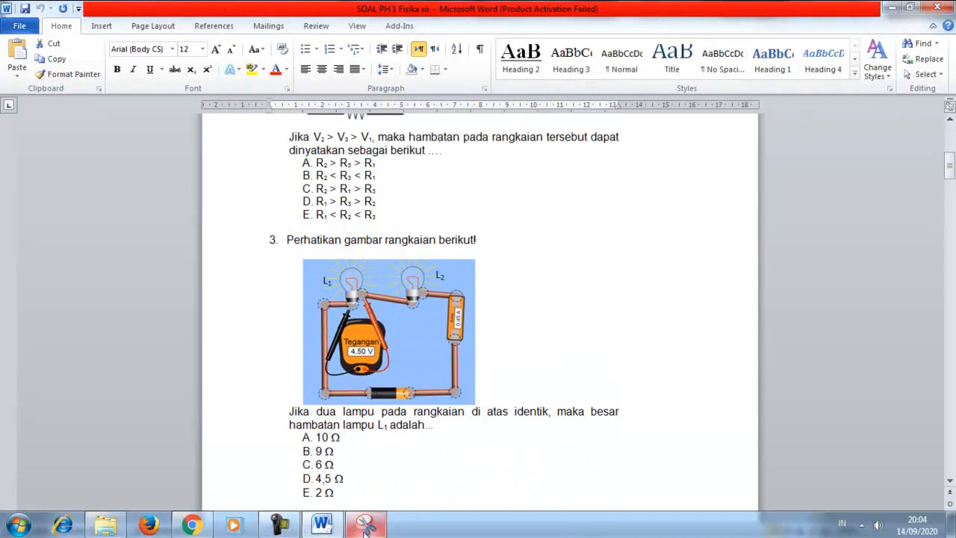
{"action": "left_click", "coordinate": [365, 524]}
{"action": "left_click", "coordinate": [223, 72]}
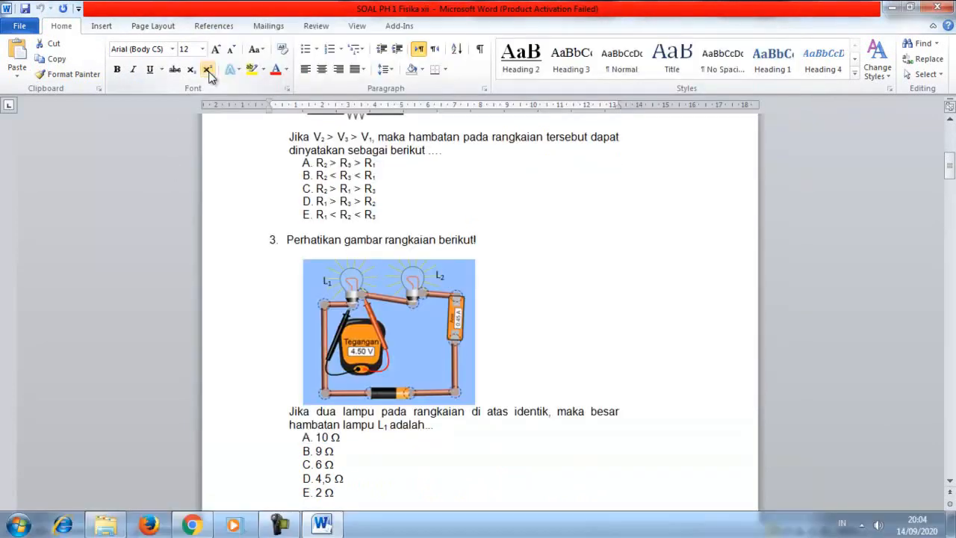
{"action": "left_click_drag", "start_coordinate": [266, 232], "coordinate": [702, 502]}
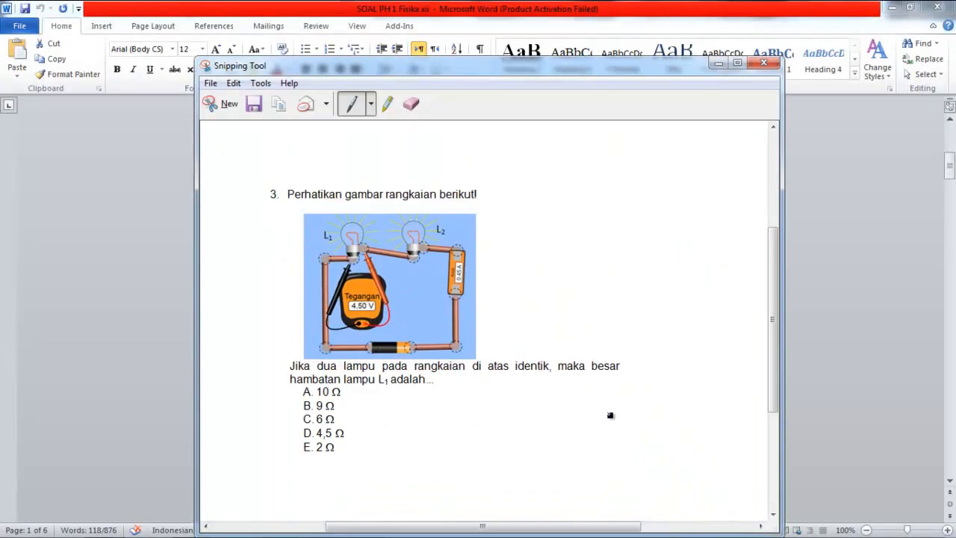
{"action": "left_click", "coordinate": [211, 83]}
{"action": "left_click", "coordinate": [233, 121]}
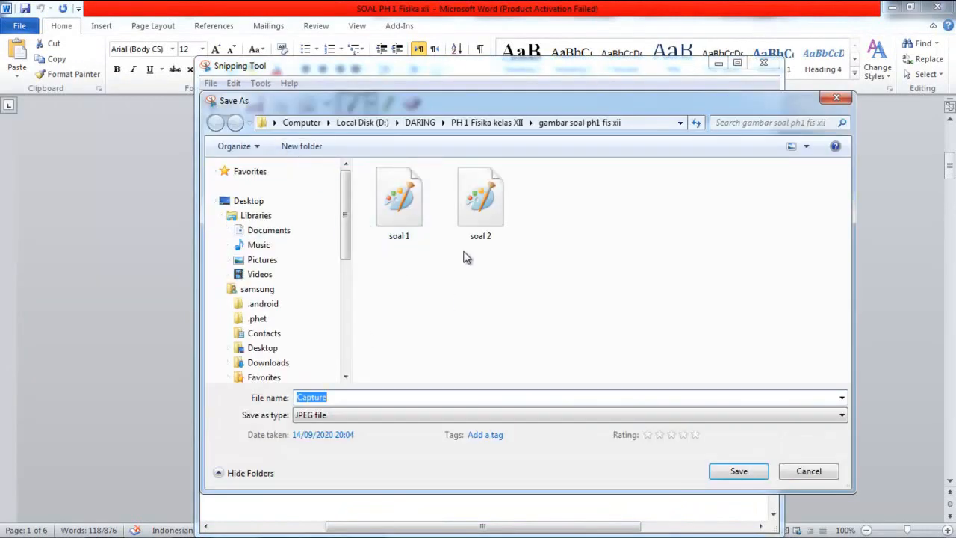
{"action": "left_click", "coordinate": [478, 232]}
{"action": "left_click", "coordinate": [326, 397]}
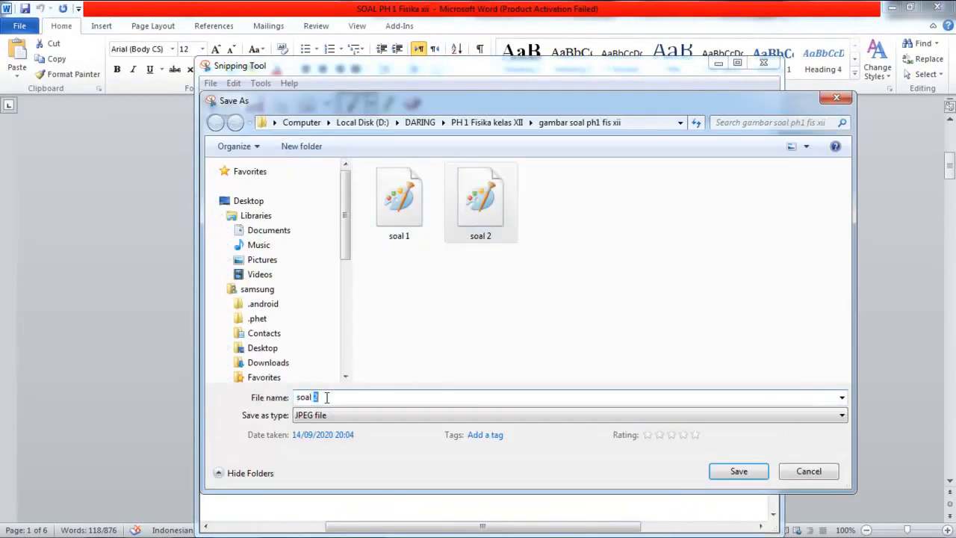
{"action": "type", "text": "3"}
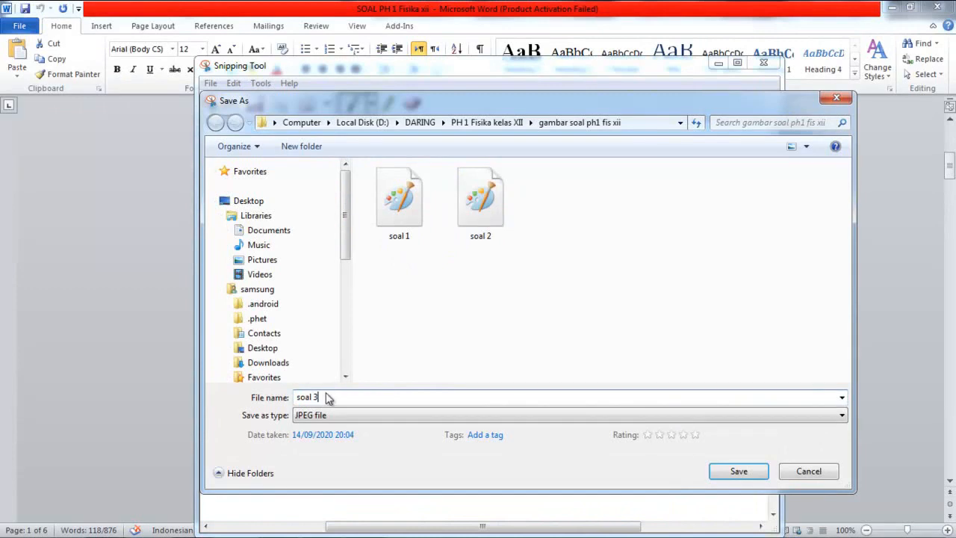
{"action": "left_click", "coordinate": [738, 471]}
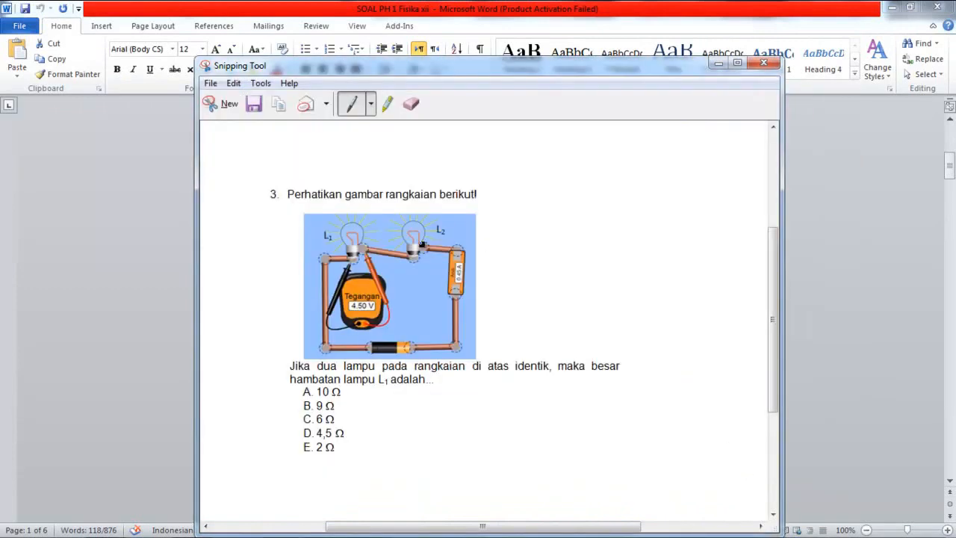
{"action": "left_click", "coordinate": [718, 62]}
{"action": "scroll", "coordinate": [379, 217], "scroll_direction": "down", "scroll_amount": 10}
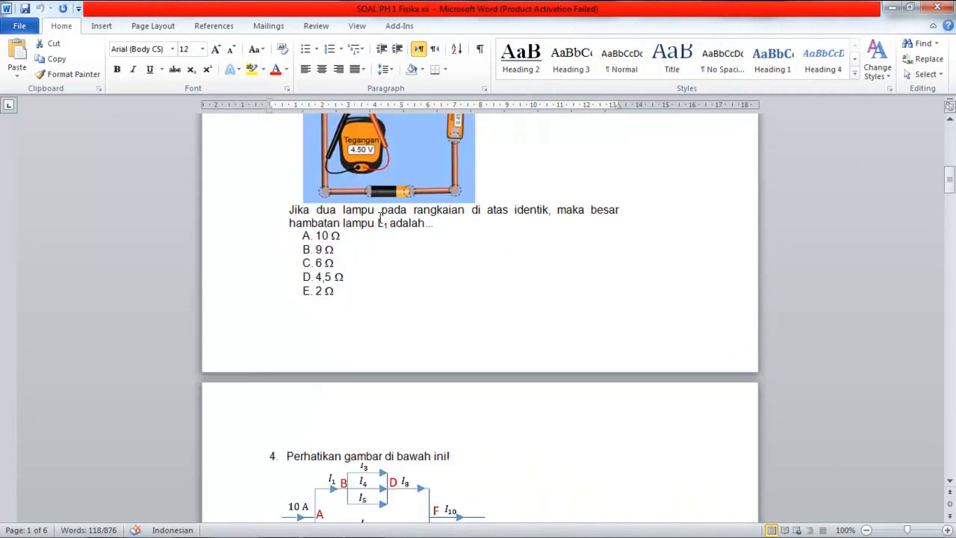
Step: Scroll Word to the essay page and snip questions 16 and 17 with the circuit diagram
{"action": "scroll", "coordinate": [485, 215], "scroll_direction": "down", "scroll_amount": 5}
{"action": "left_click_drag", "start_coordinate": [948, 200], "coordinate": [926, 373]}
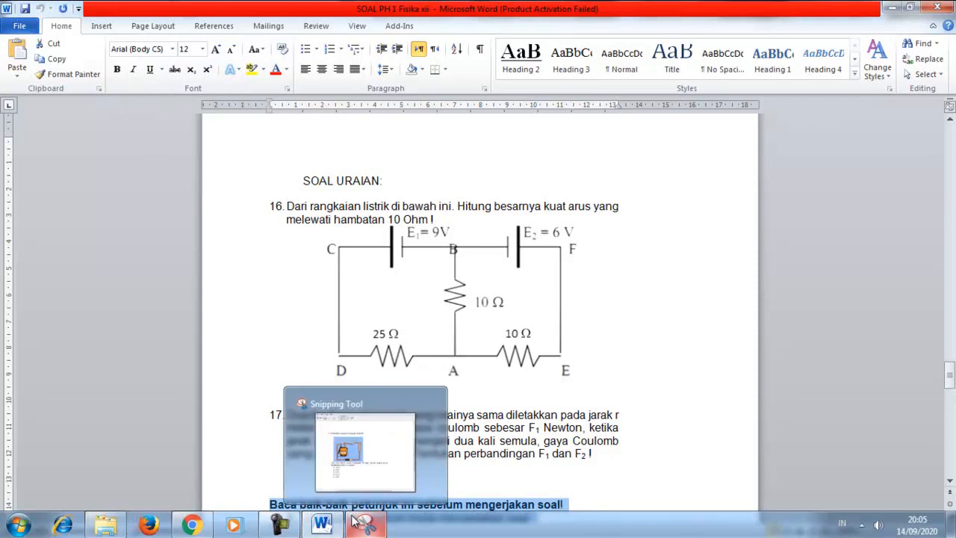
{"action": "left_click", "coordinate": [353, 520]}
{"action": "left_click", "coordinate": [212, 106]}
{"action": "left_click_drag", "start_coordinate": [283, 196], "coordinate": [633, 468]}
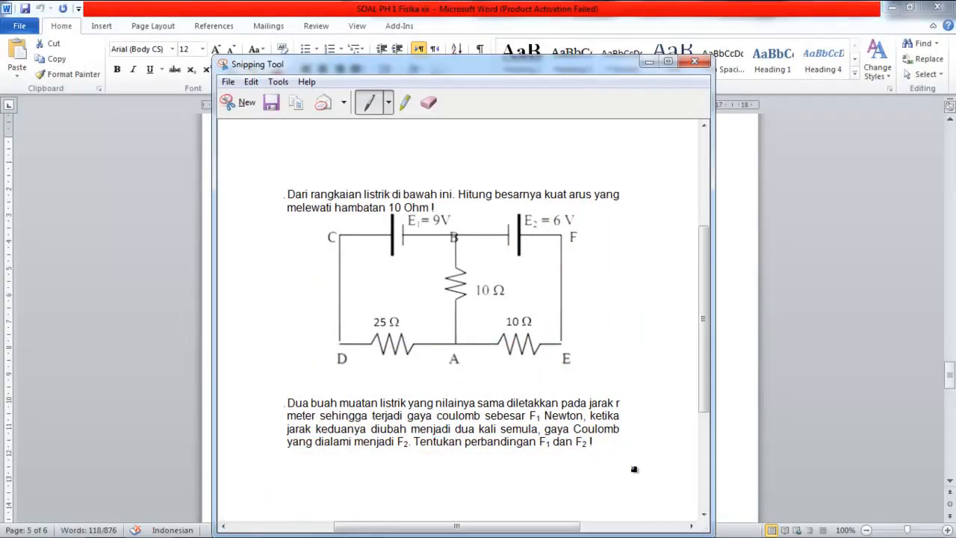
{"action": "left_click", "coordinate": [245, 103]}
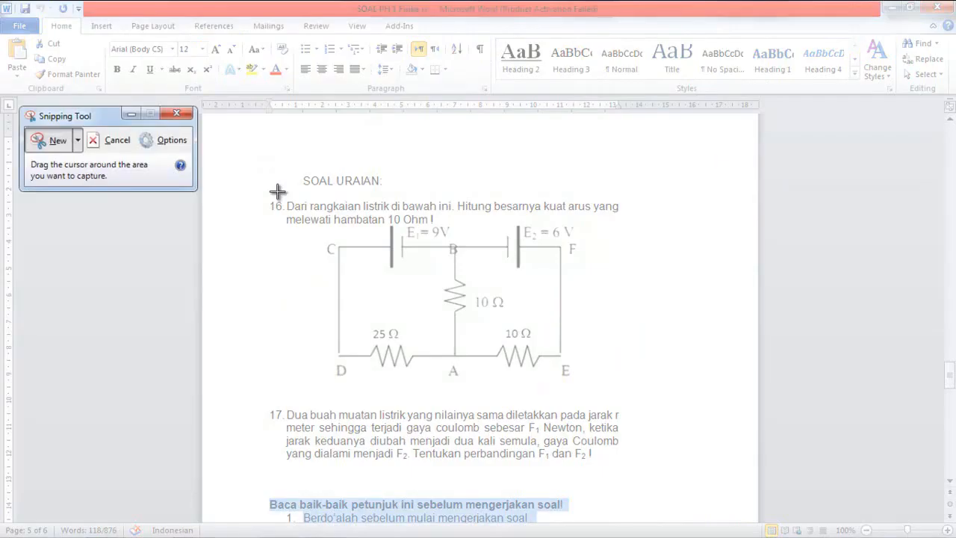
{"action": "left_click_drag", "start_coordinate": [275, 197], "coordinate": [696, 468]}
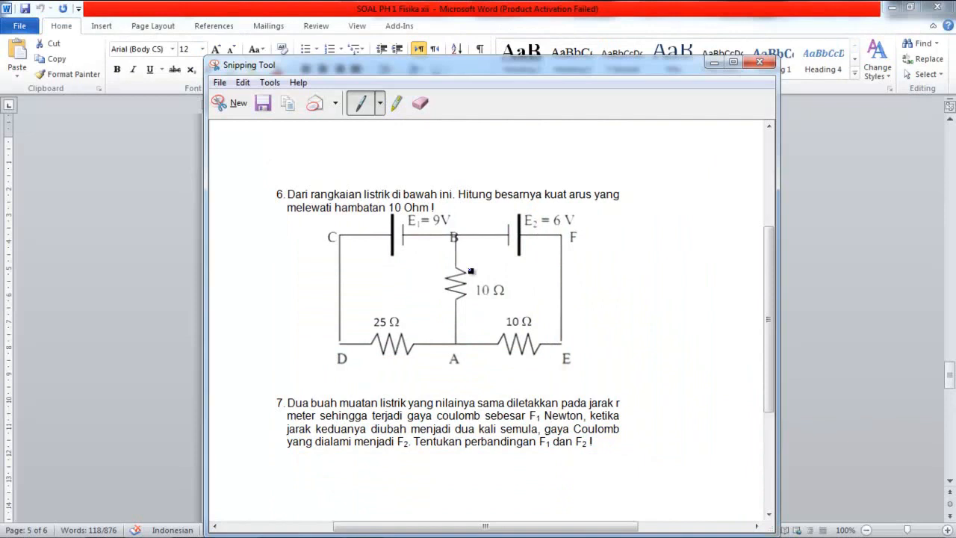
Step: Save the essay snip as soal uraian in the question-image folder
{"action": "left_click", "coordinate": [218, 85]}
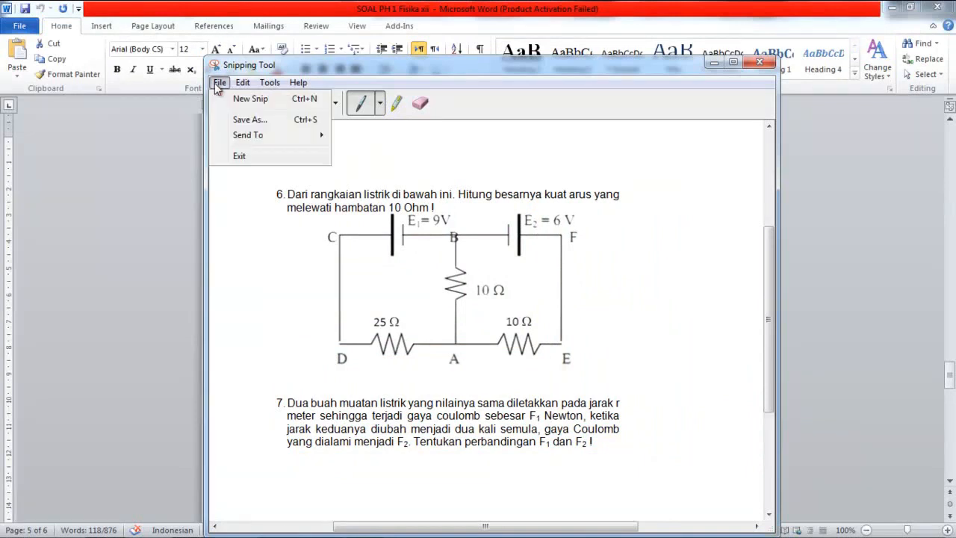
{"action": "left_click", "coordinate": [251, 123]}
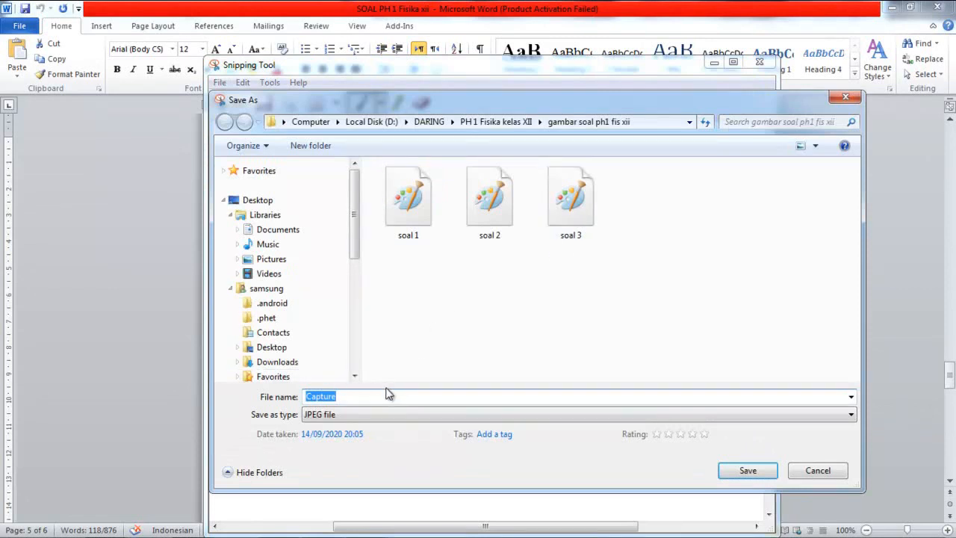
{"action": "type", "text": "soal uraian"}
{"action": "left_click", "coordinate": [749, 470]}
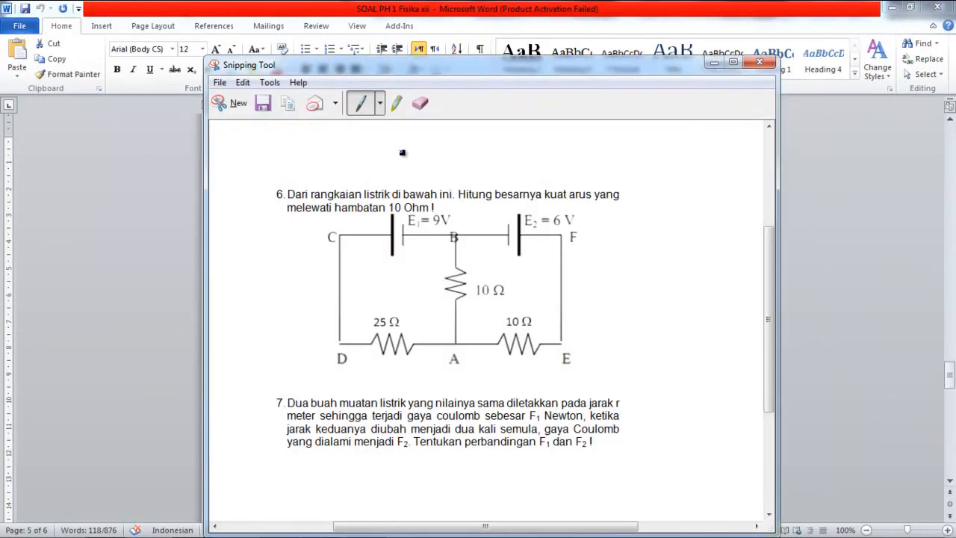
Step: Snip question 4 with its diagram and save it as soal 4
{"action": "left_click", "coordinate": [231, 103]}
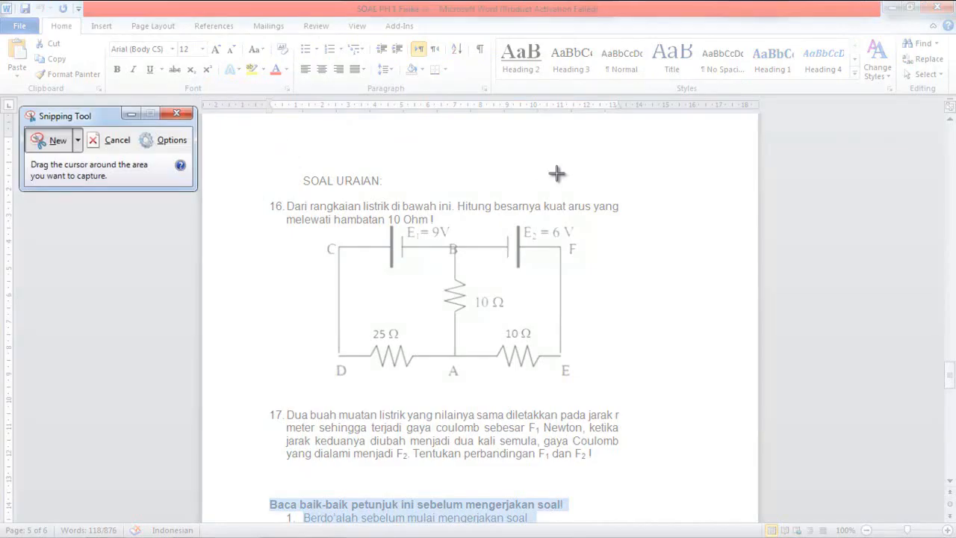
{"action": "left_click", "coordinate": [131, 114]}
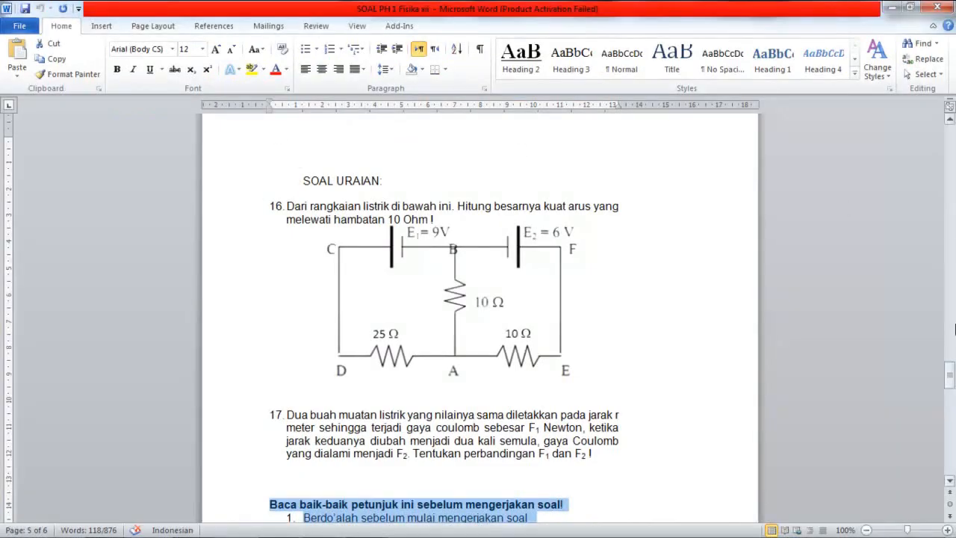
{"action": "left_click_drag", "start_coordinate": [953, 386], "coordinate": [937, 213]}
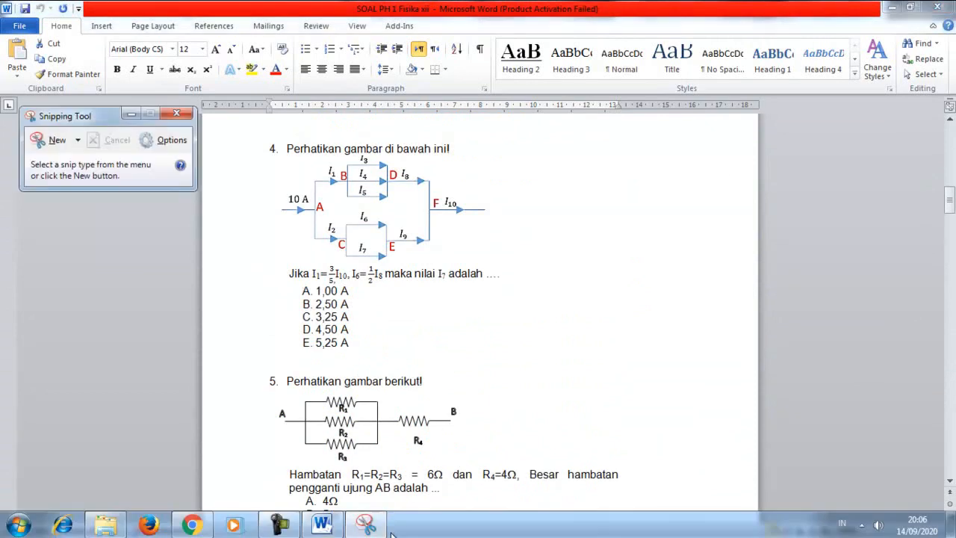
{"action": "left_click", "coordinate": [377, 527]}
{"action": "left_click_drag", "start_coordinate": [264, 140], "coordinate": [713, 356]}
{"action": "left_click", "coordinate": [232, 37]}
{"action": "mouse_move", "coordinate": [209, 37]}
{"action": "left_click", "coordinate": [233, 66]}
{"action": "left_click", "coordinate": [563, 149]}
{"action": "left_click_drag", "start_coordinate": [321, 350], "coordinate": [314, 350]}
{"action": "type", "text": "4"}
{"action": "key", "text": "Return"}
{"action": "key", "text": "alt+f"}
{"action": "key", "text": "x"}
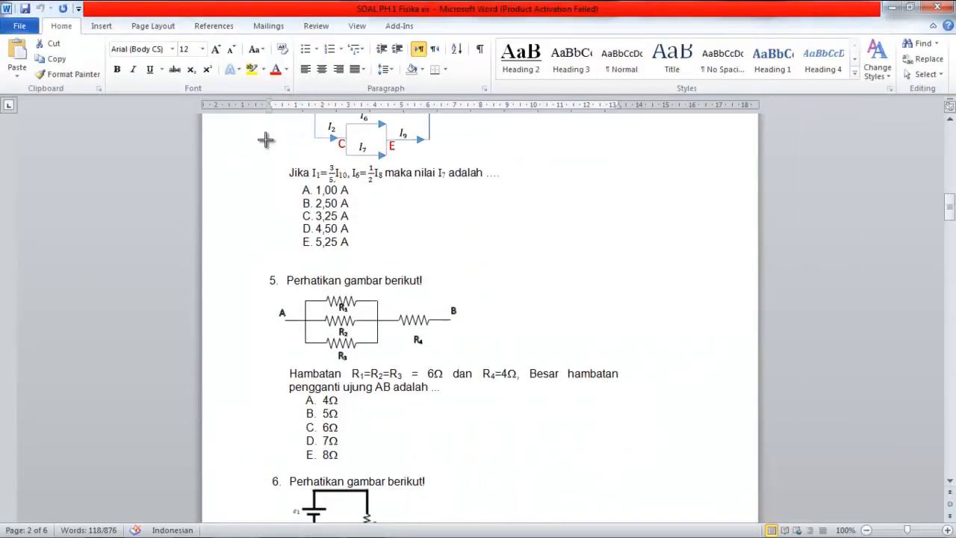
{"action": "key", "text": "alt+f"}
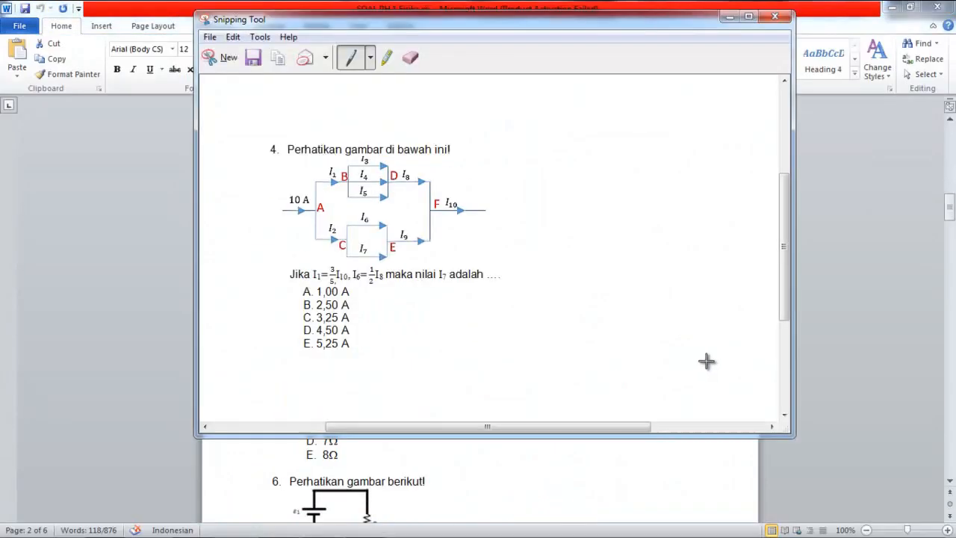
Step: Snip question 5, save it as soal 5, and return to the Google Form
{"action": "key", "text": "ctrl+n"}
{"action": "left_click_drag", "start_coordinate": [262, 267], "coordinate": [707, 461]}
{"action": "key", "text": "alt+f"}
{"action": "key", "text": "a"}
{"action": "key", "text": "BackSpace"}
{"action": "type", "text": "5"}
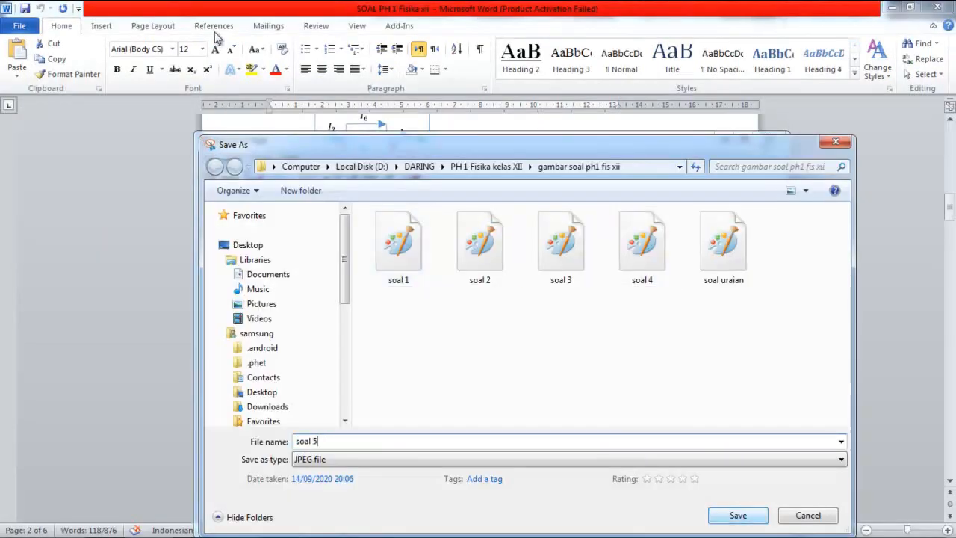
{"action": "key", "text": "Return"}
{"action": "key", "text": "super+Down"}
{"action": "key", "text": "alt+Tab"}
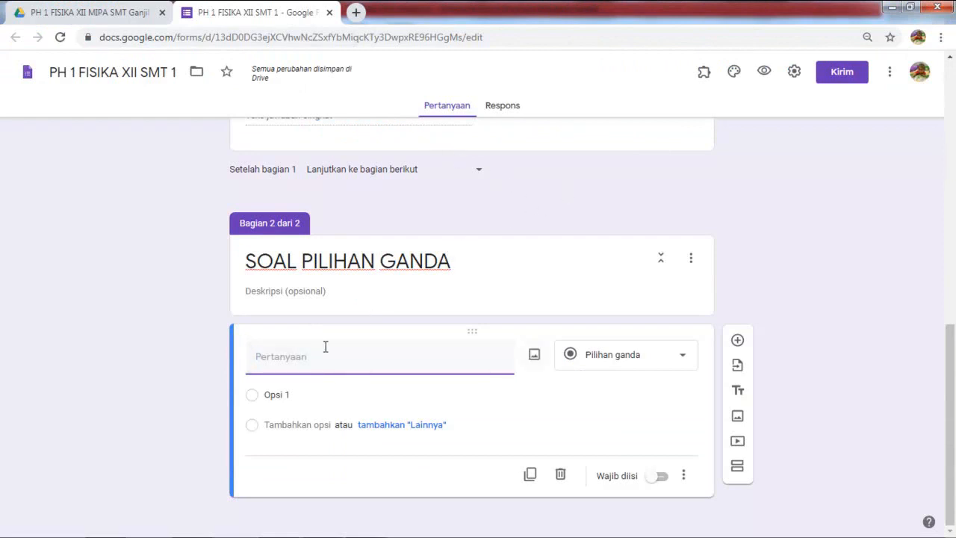
Step: Insert the soal 1 picture from D:\DARING\PH 1 Fisika kelas XII\gambar soal ph1 fis xii into the first question
{"action": "left_click", "coordinate": [738, 417]}
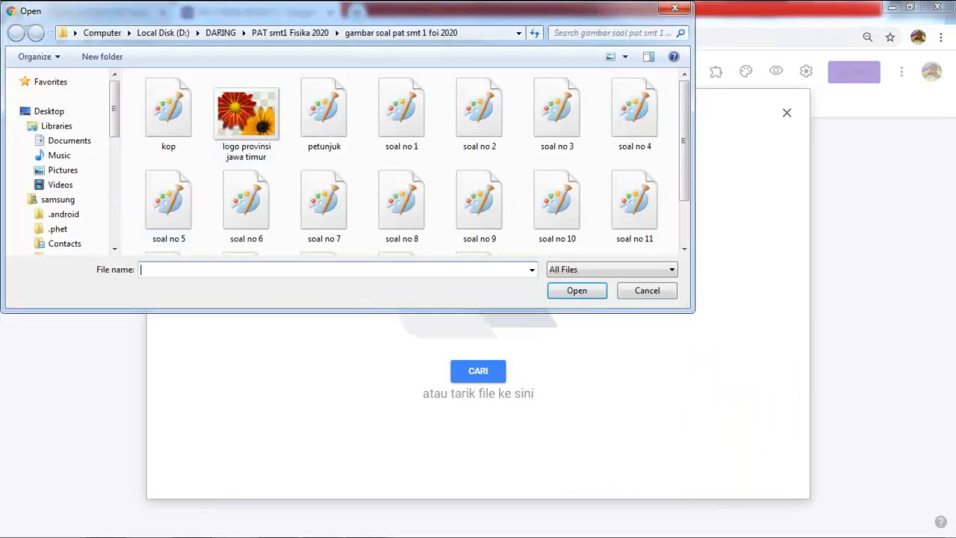
{"action": "left_click", "coordinate": [220, 32]}
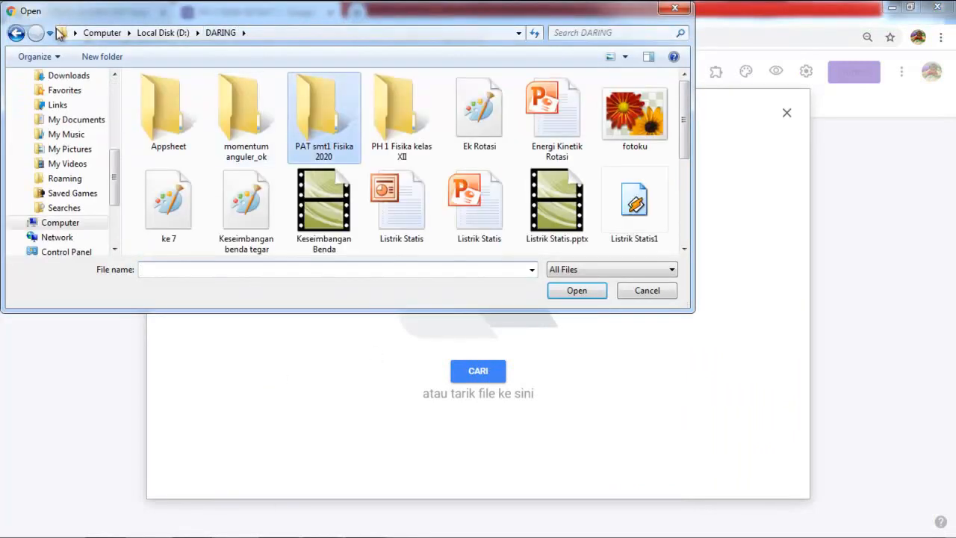
{"action": "double_click", "coordinate": [401, 125]}
{"action": "double_click", "coordinate": [247, 98]}
{"action": "double_click", "coordinate": [186, 101]}
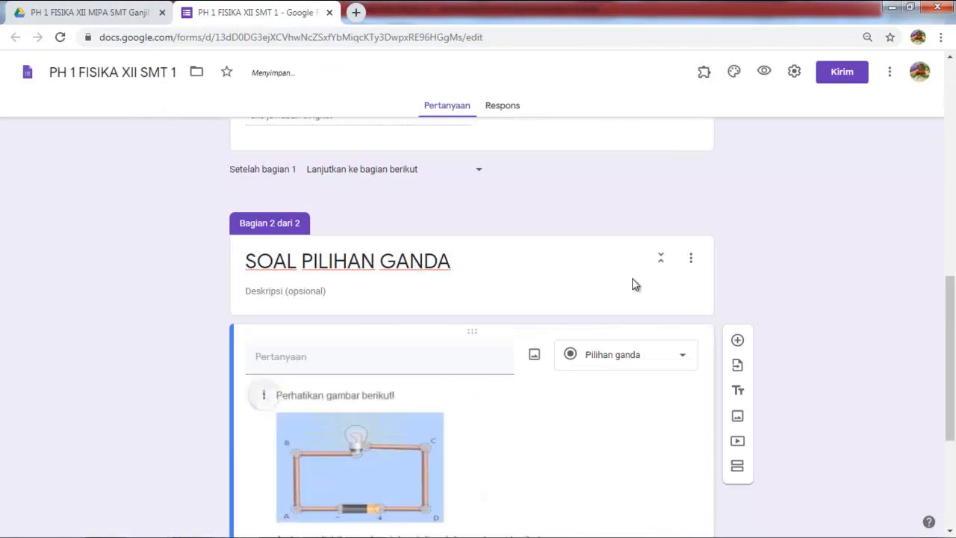
Step: Give the question capital answer options A, B, C, D and E
{"action": "scroll", "coordinate": [335, 439], "scroll_direction": "down", "scroll_amount": 3}
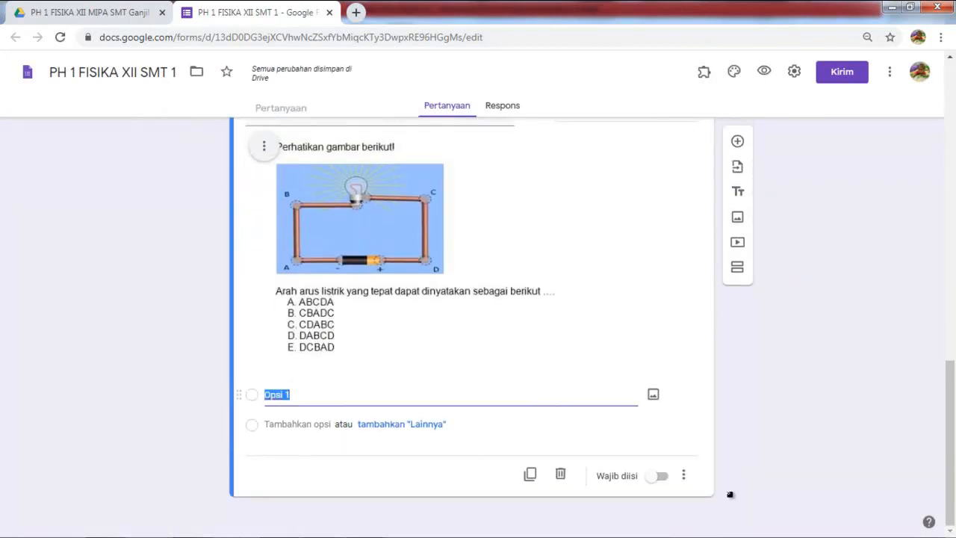
{"action": "key", "text": "Caps_Lock"}
{"action": "type", "text": "A"}
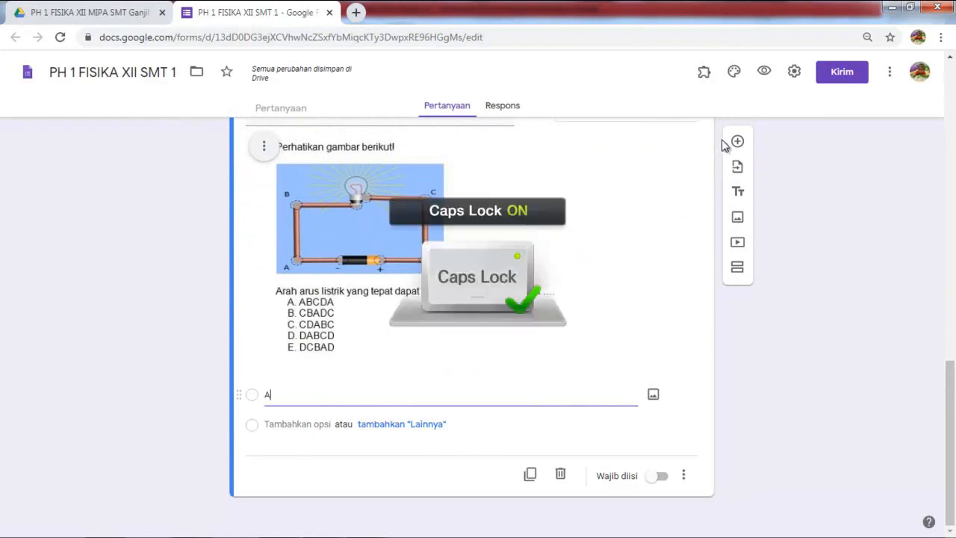
{"action": "key", "text": "Return"}
{"action": "type", "text": "B"}
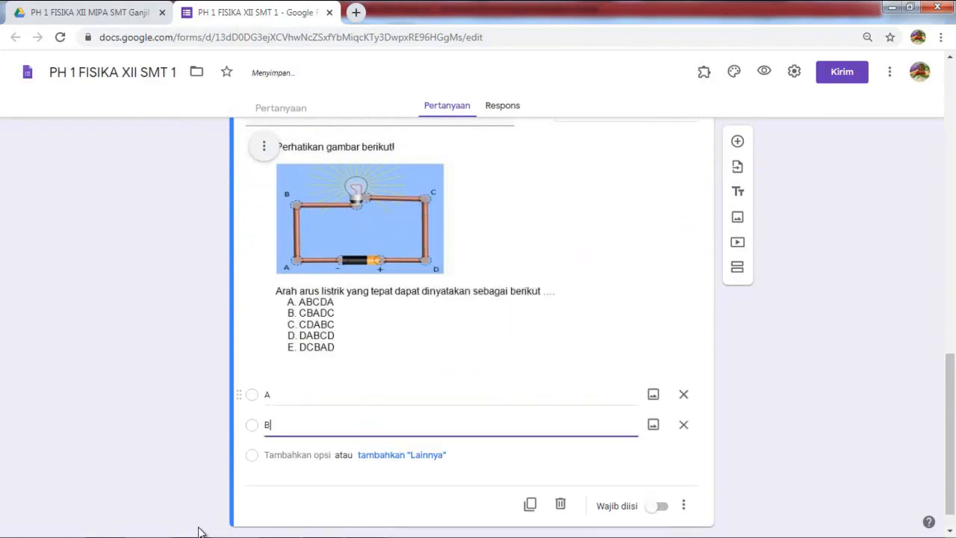
{"action": "key", "text": "Return"}
{"action": "type", "text": "C"}
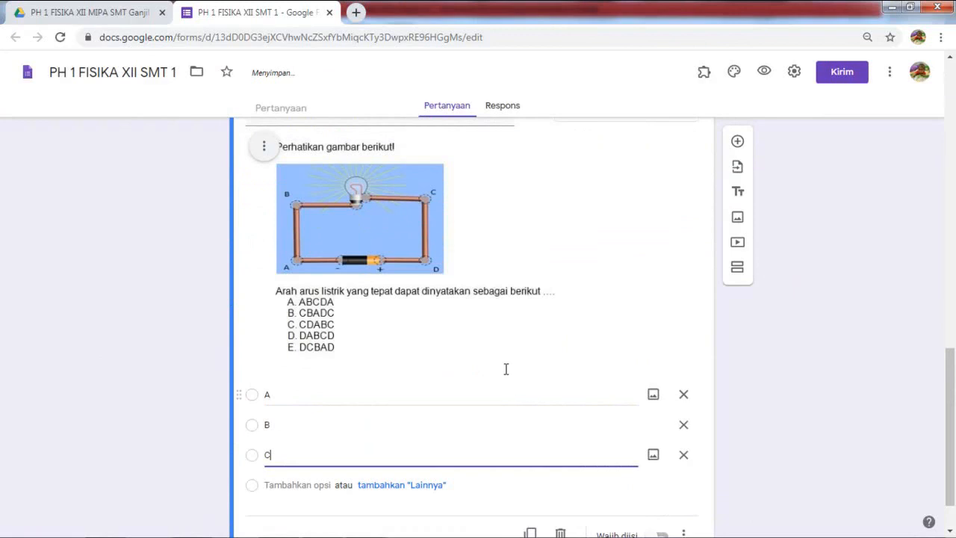
{"action": "key", "text": "Return"}
{"action": "type", "text": "D"}
{"action": "key", "text": "Return"}
{"action": "type", "text": "E"}
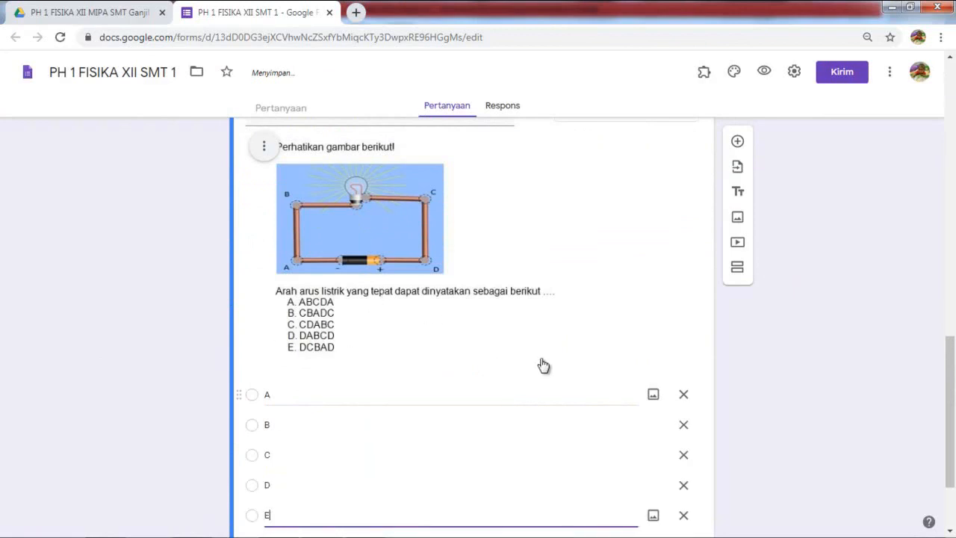
{"action": "scroll", "coordinate": [536, 360], "scroll_direction": "down", "scroll_amount": 2}
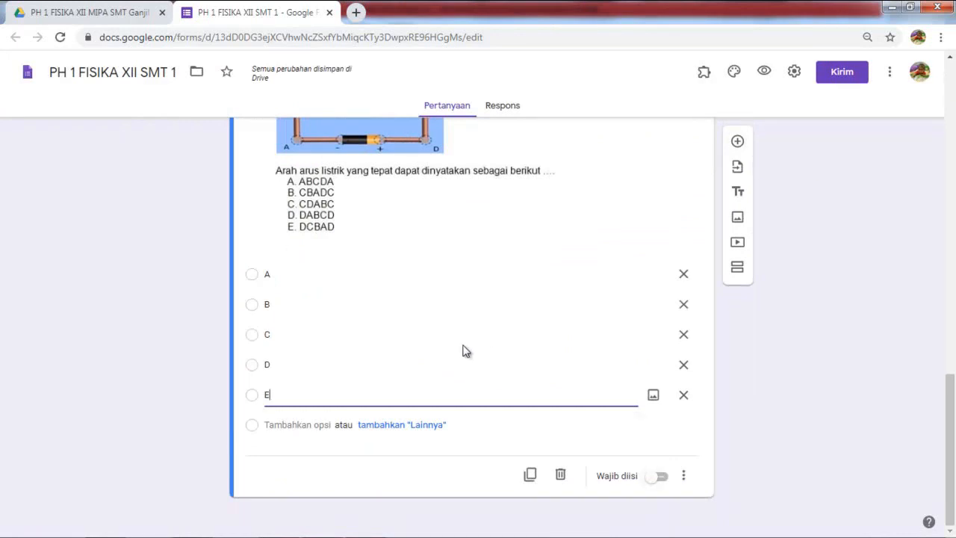
Step: Add a new question showing the soal 2 resistor-circuit picture
{"action": "left_click", "coordinate": [737, 141]}
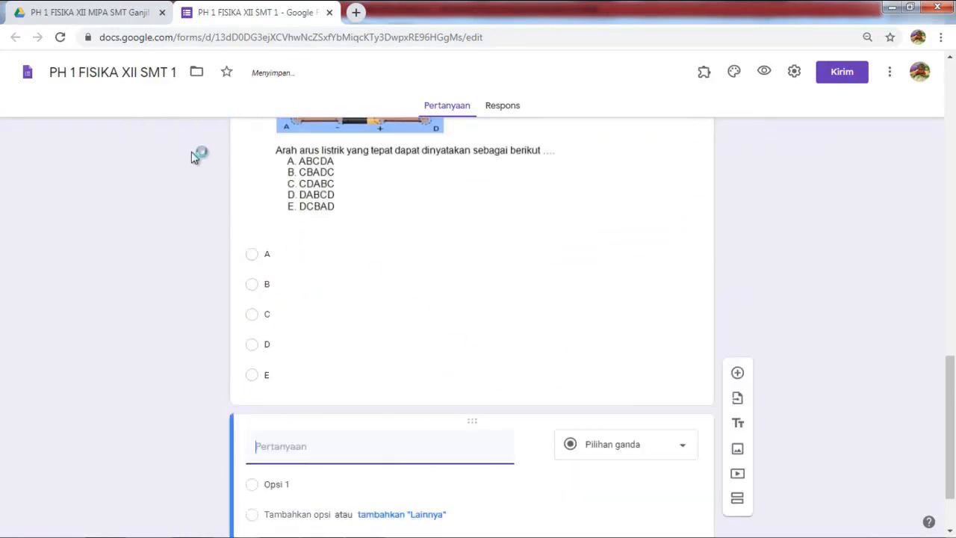
{"action": "left_click", "coordinate": [532, 352]}
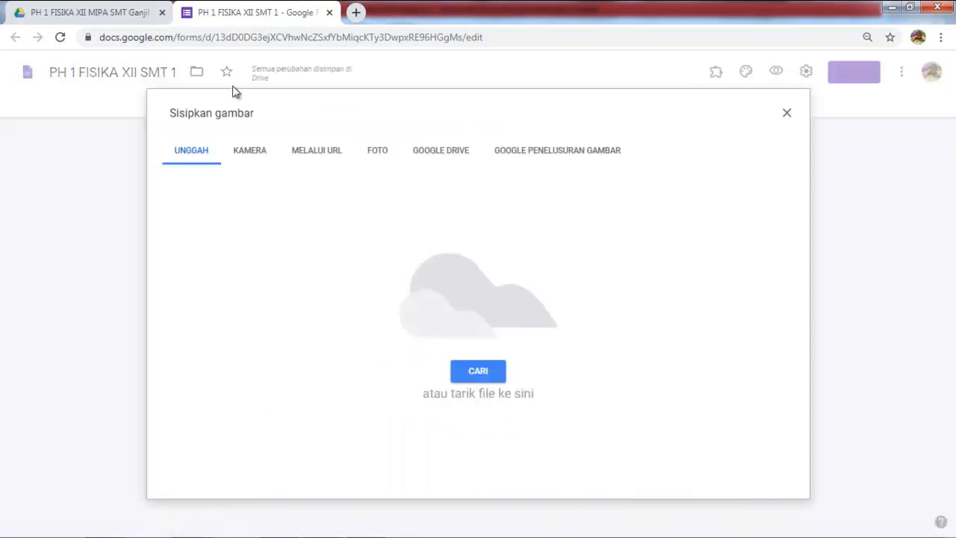
{"action": "left_click", "coordinate": [478, 371]}
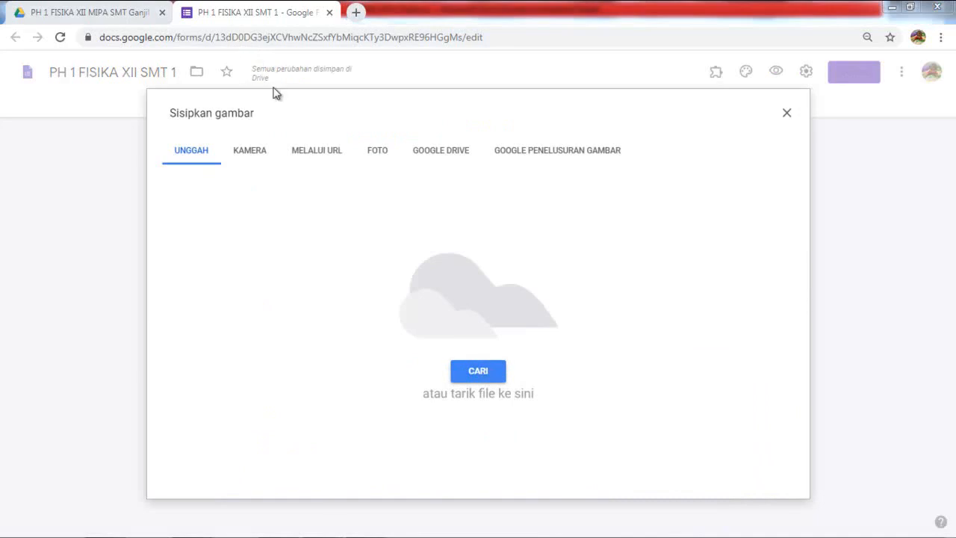
{"action": "left_click", "coordinate": [247, 121]}
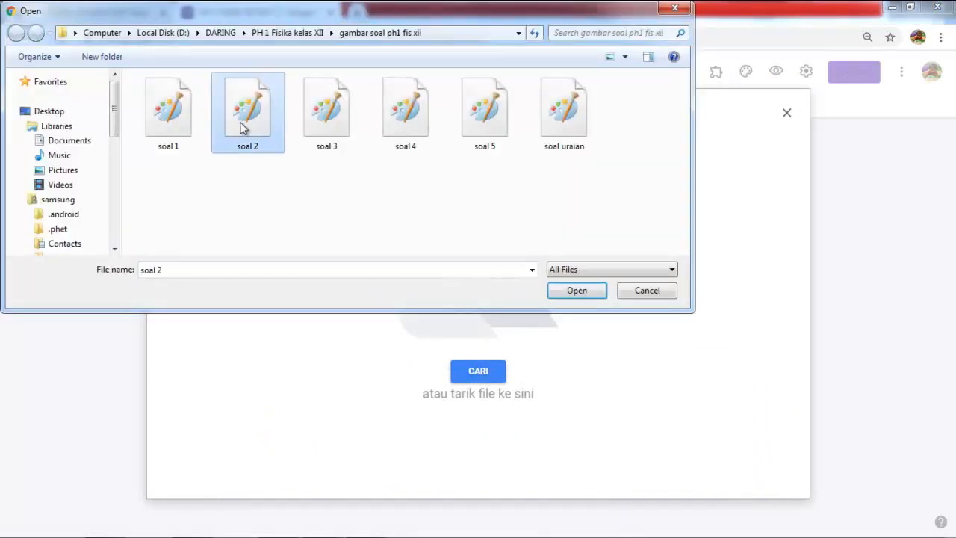
{"action": "double_click", "coordinate": [233, 111]}
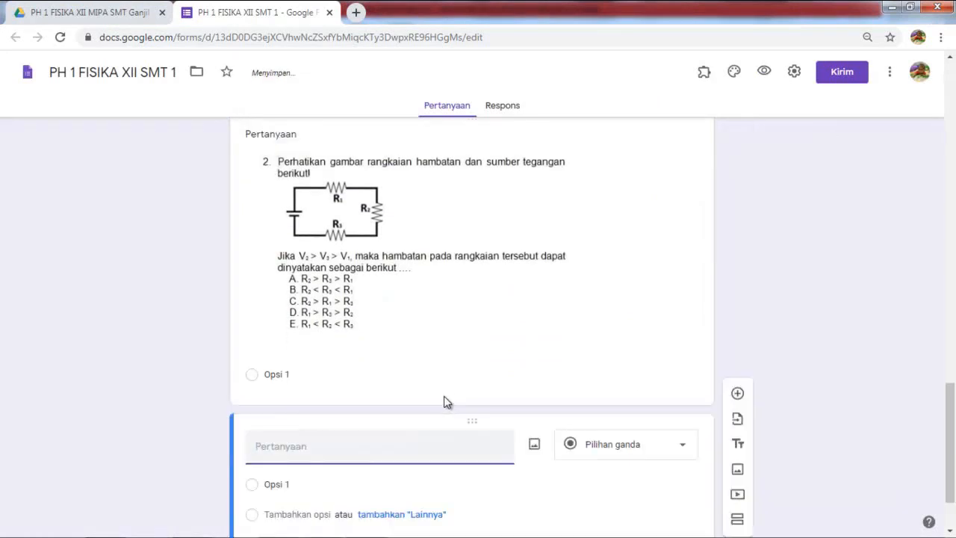
Step: Enter answer options A to E for the soal 2 question
{"action": "left_click", "coordinate": [431, 393]}
{"action": "type", "text": "A"}
{"action": "key", "text": "Return"}
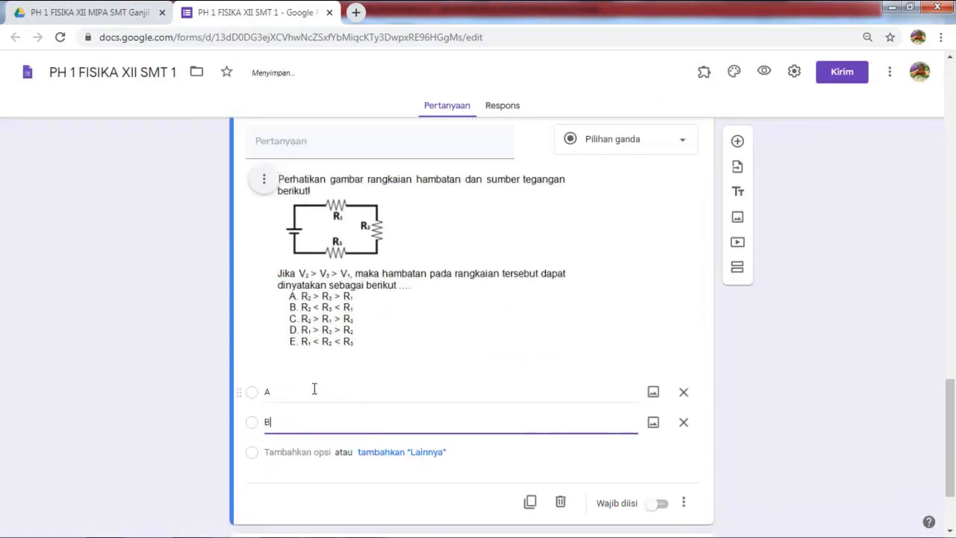
{"action": "type", "text": "B"}
{"action": "key", "text": "Return"}
{"action": "type", "text": "S"}
{"action": "key", "text": "Return"}
{"action": "type", "text": "D"}
{"action": "key", "text": "Return"}
{"action": "type", "text": "E"}
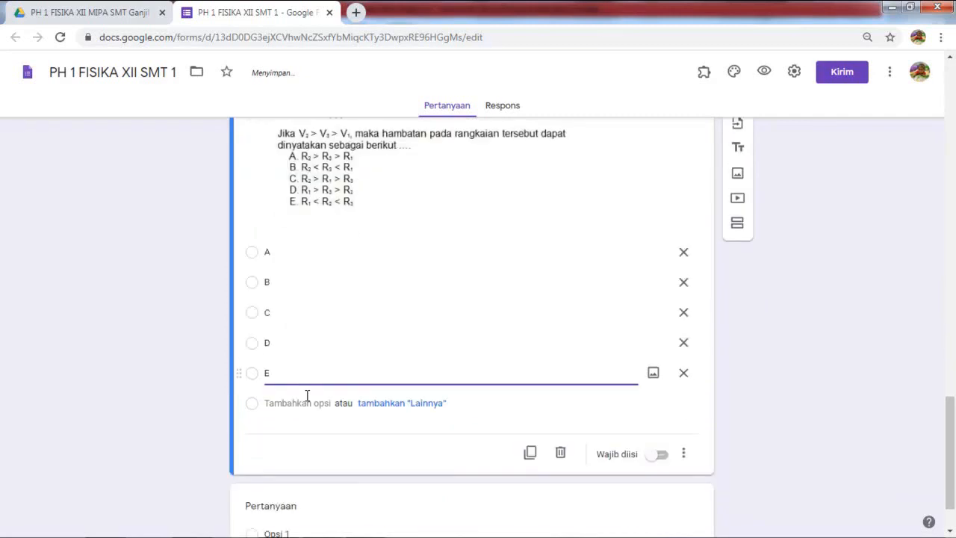
Step: Start inserting the soal 3 picture into the next question
{"action": "key", "text": "Down"}
{"action": "key", "text": "Tab"}
{"action": "key", "text": "Return"}
{"action": "key", "text": "Return"}
{"action": "key", "text": "shift+Tab"}
{"action": "key", "text": "Right"}
{"action": "key", "text": "Right"}
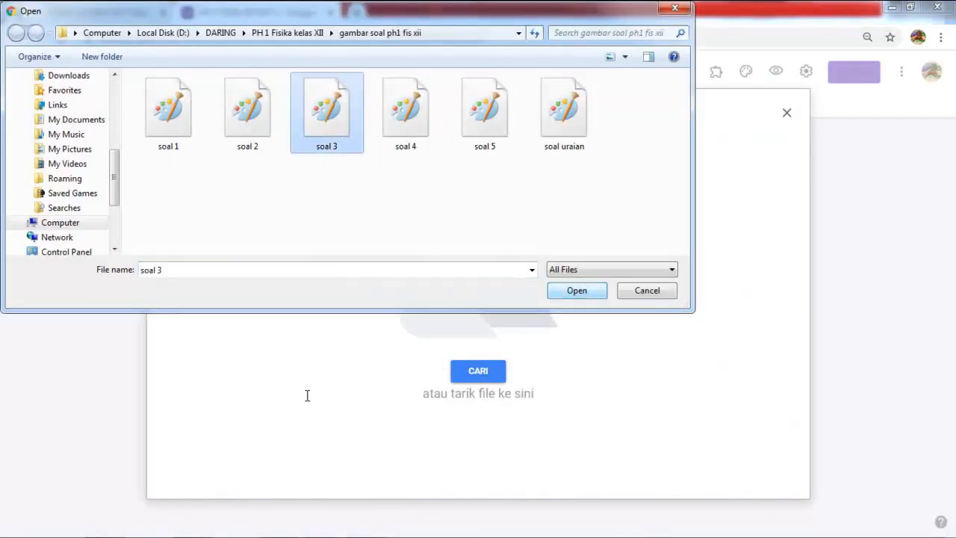
{"action": "key", "text": "Return"}
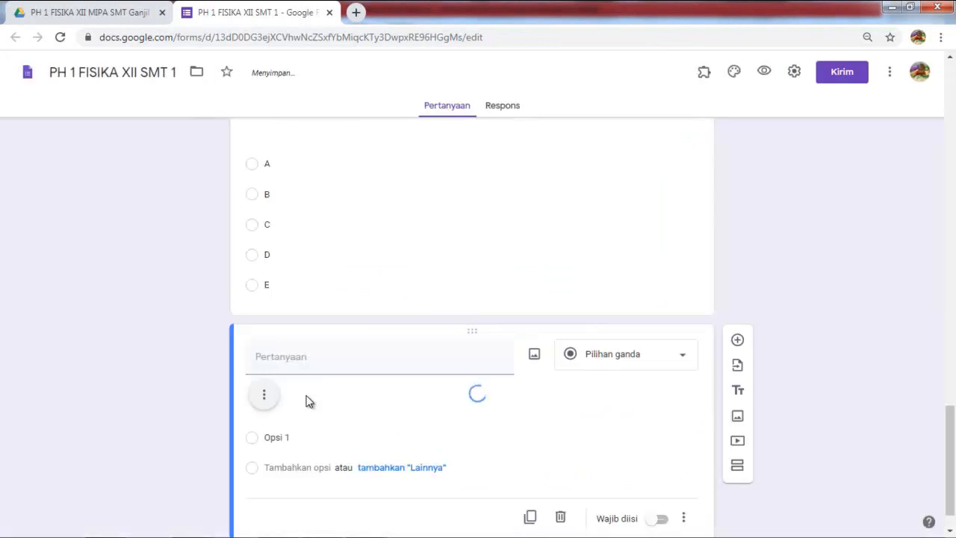
Step: Enter answer options A to E for the soal 3 question
{"action": "key", "text": "Tab"}
{"action": "type", "text": "A"}
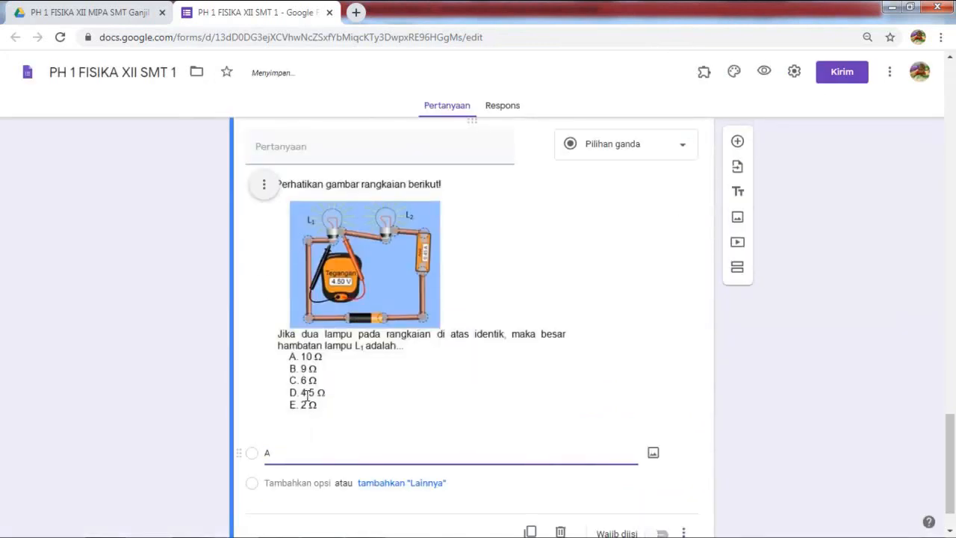
{"action": "key", "text": "Return"}
{"action": "type", "text": "B"}
{"action": "key", "text": "Return"}
{"action": "type", "text": "C"}
{"action": "key", "text": "Return"}
{"action": "type", "text": "D E"}
Step: Add a question with the soal 4 picture and options A to E
{"action": "left_click", "coordinate": [737, 141]}
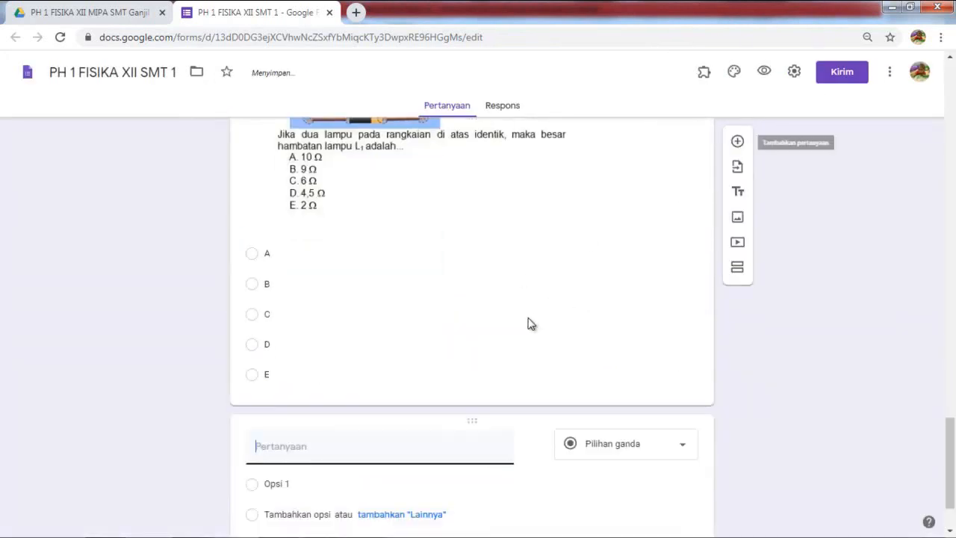
{"action": "left_click", "coordinate": [533, 355]}
{"action": "left_click", "coordinate": [478, 371]}
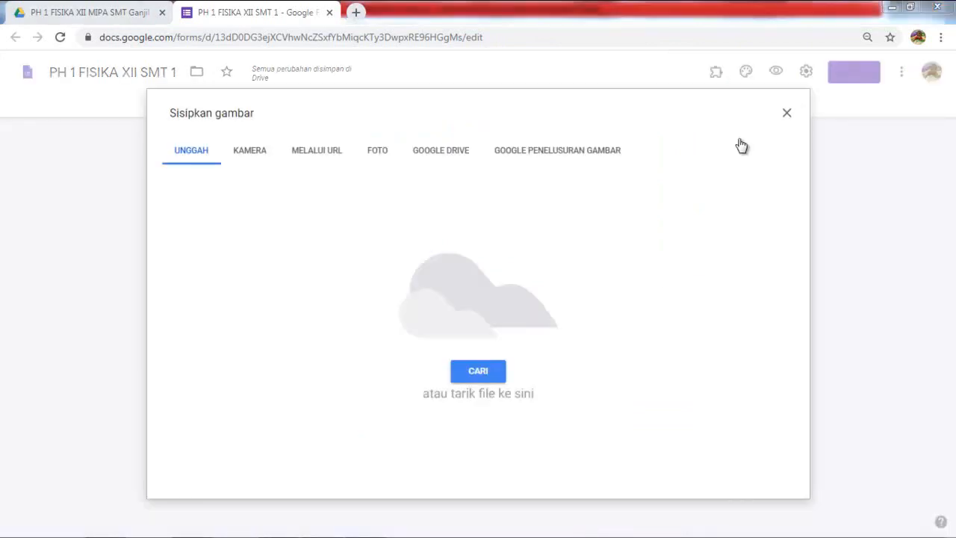
{"action": "double_click", "coordinate": [406, 111]}
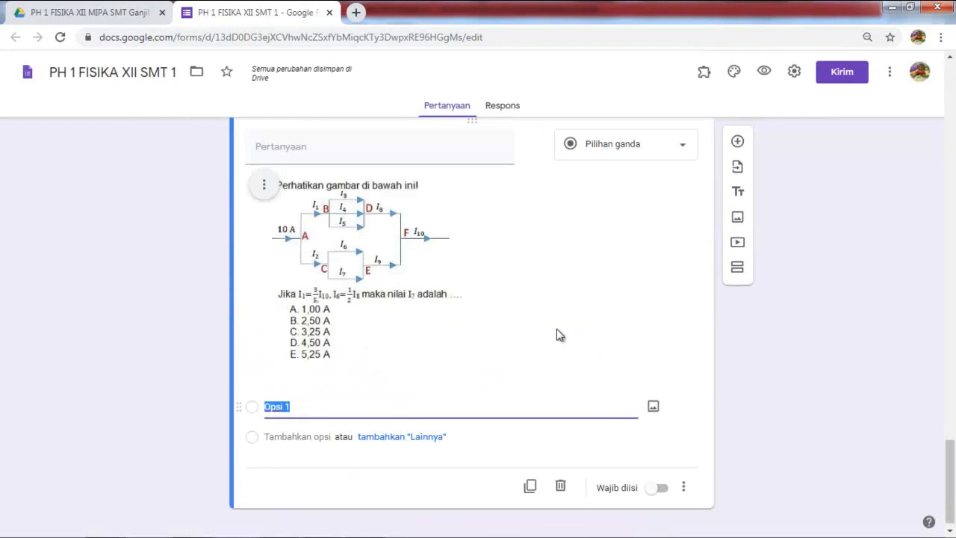
{"action": "type", "text": "A"}
{"action": "key", "text": "Return"}
{"action": "type", "text": "B"}
{"action": "key", "text": "Return"}
{"action": "type", "text": "C"}
{"action": "key", "text": "Return"}
{"action": "type", "text": "D E"}
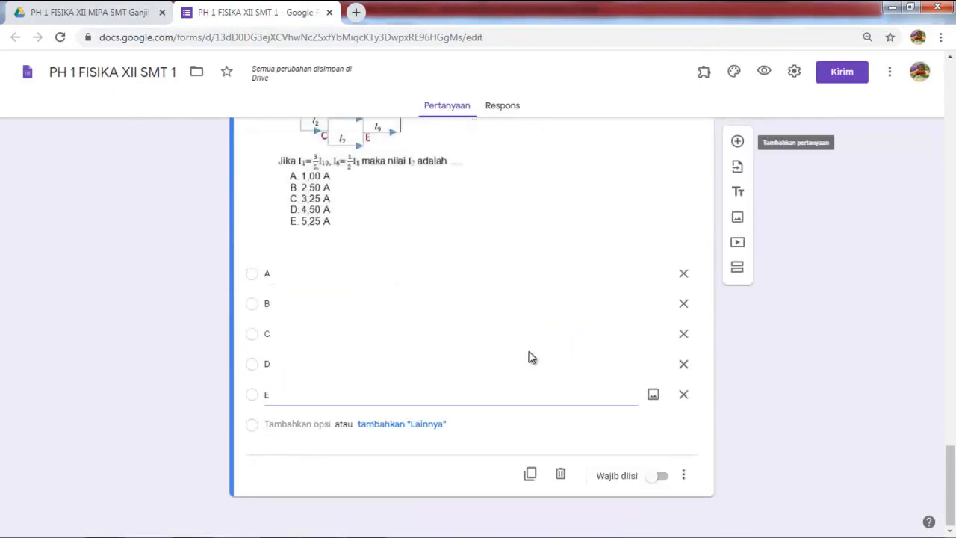
Step: Add a soal 5 picture question with options A to E, then a new section
{"action": "left_click", "coordinate": [737, 142]}
{"action": "left_click", "coordinate": [534, 443]}
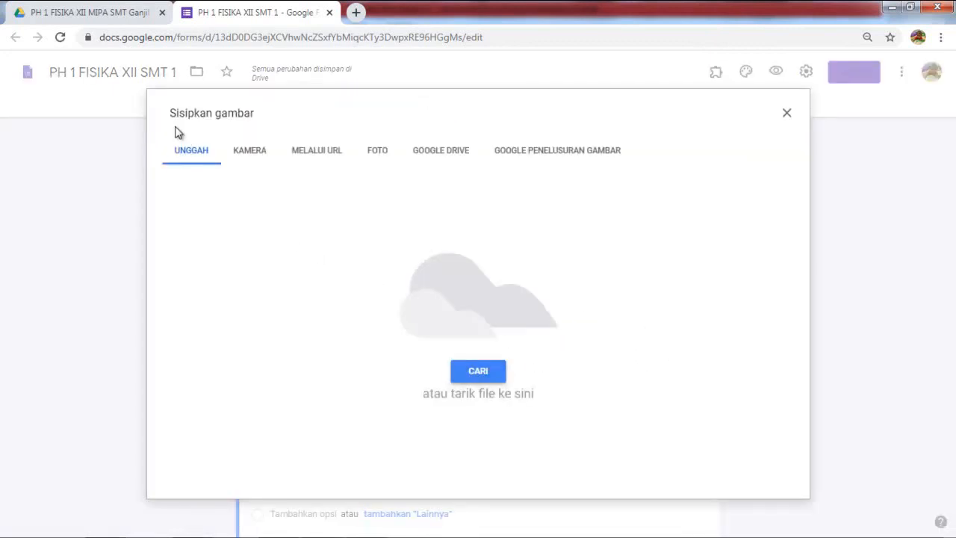
{"action": "left_click", "coordinate": [478, 370]}
{"action": "double_click", "coordinate": [486, 112]}
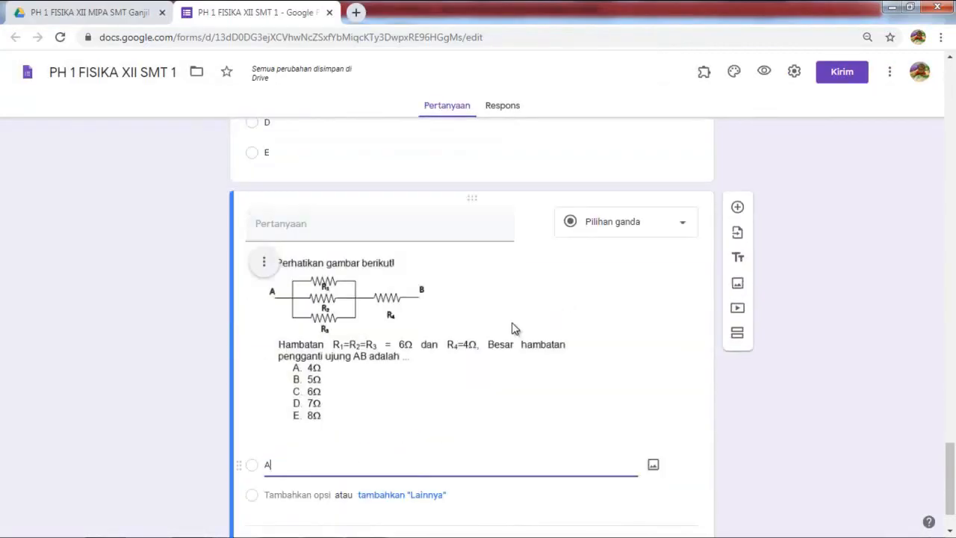
{"action": "type", "text": "A"}
{"action": "key", "text": "Return"}
{"action": "type", "text": "B"}
{"action": "key", "text": "Return"}
{"action": "type", "text": "C"}
{"action": "key", "text": "Return"}
{"action": "type", "text": "D"}
{"action": "key", "text": "Return"}
{"action": "type", "text": "E"}
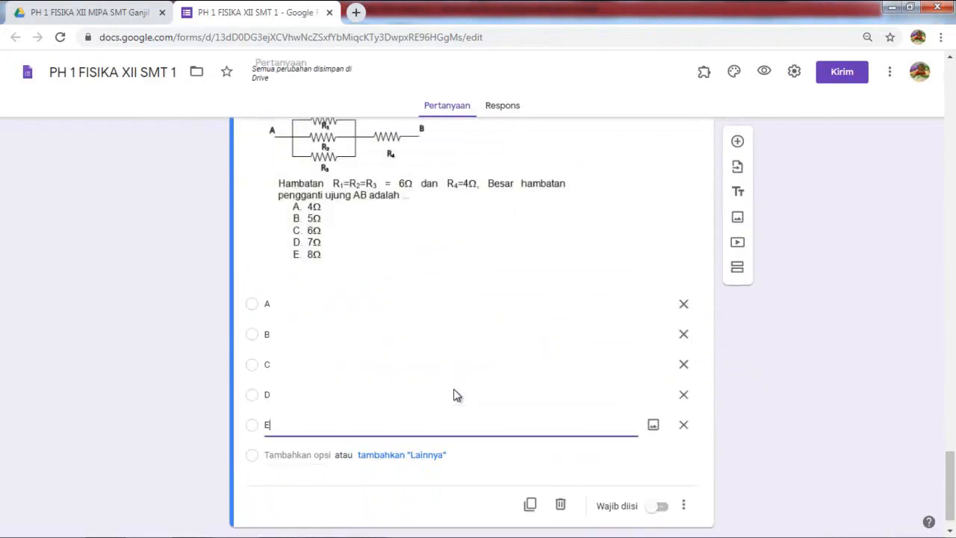
{"action": "left_click", "coordinate": [737, 267]}
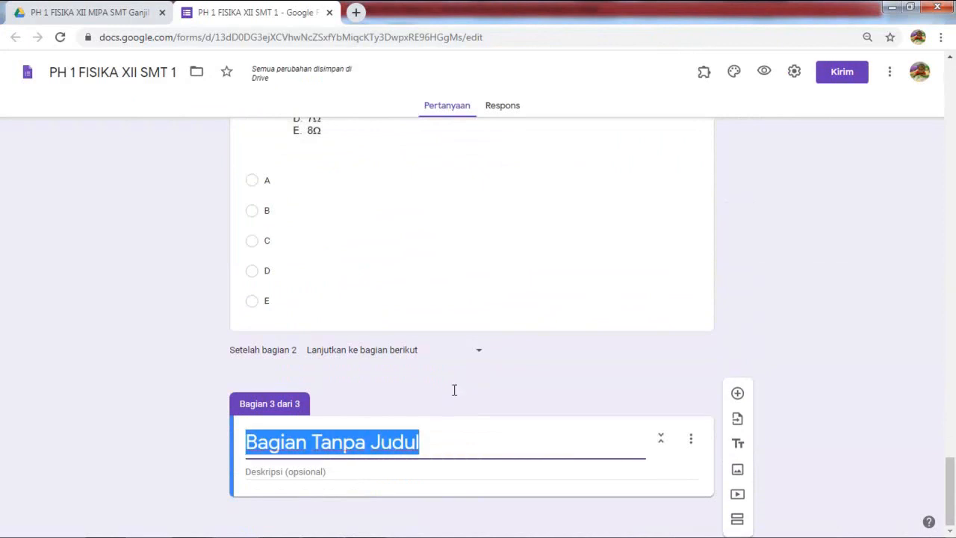
Step: Title section 3 'SOAL URAIAN' and begin its description 'Kerjakan dikertas menggunakan balpoin'
{"action": "type", "text": "SOAL "}
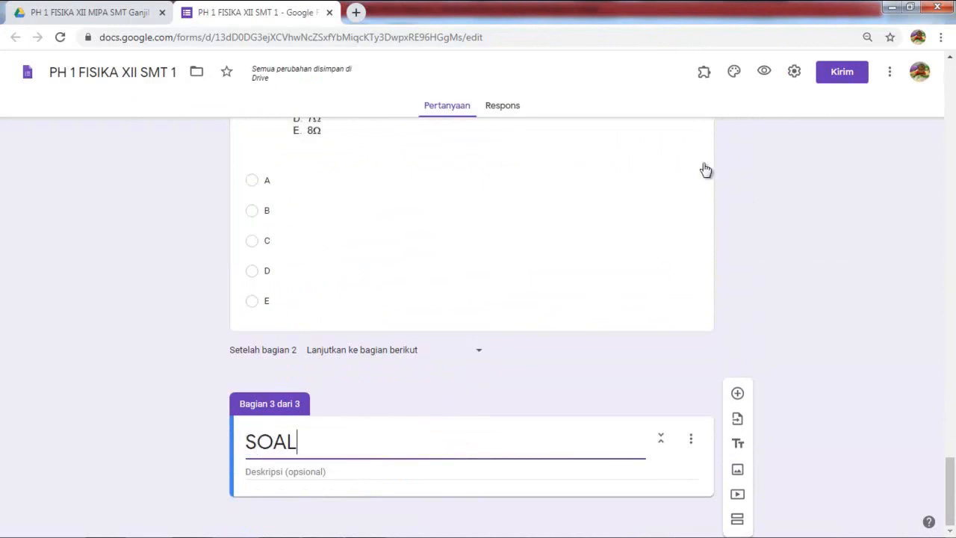
{"action": "type", "text": "URAIAN"}
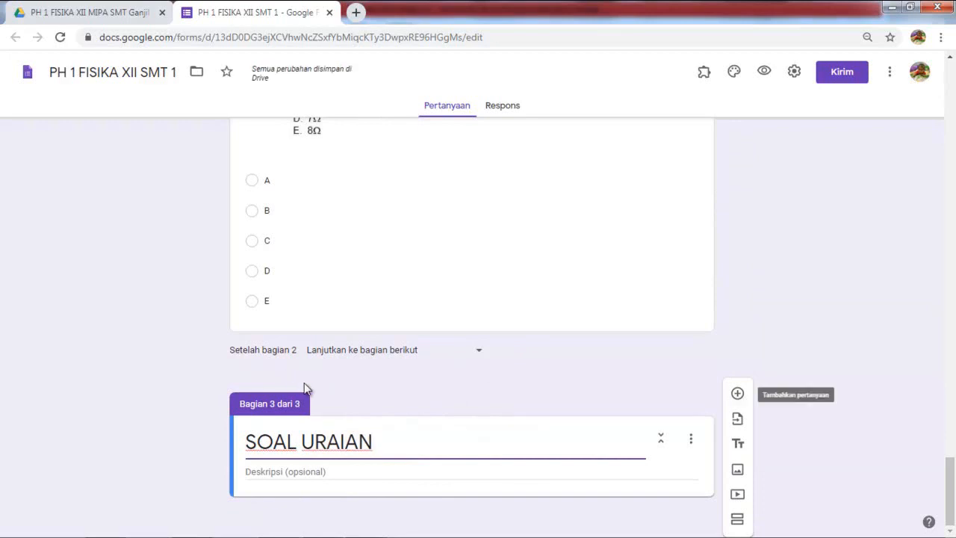
{"action": "key", "text": "Tab"}
{"action": "type", "text": "kER"}
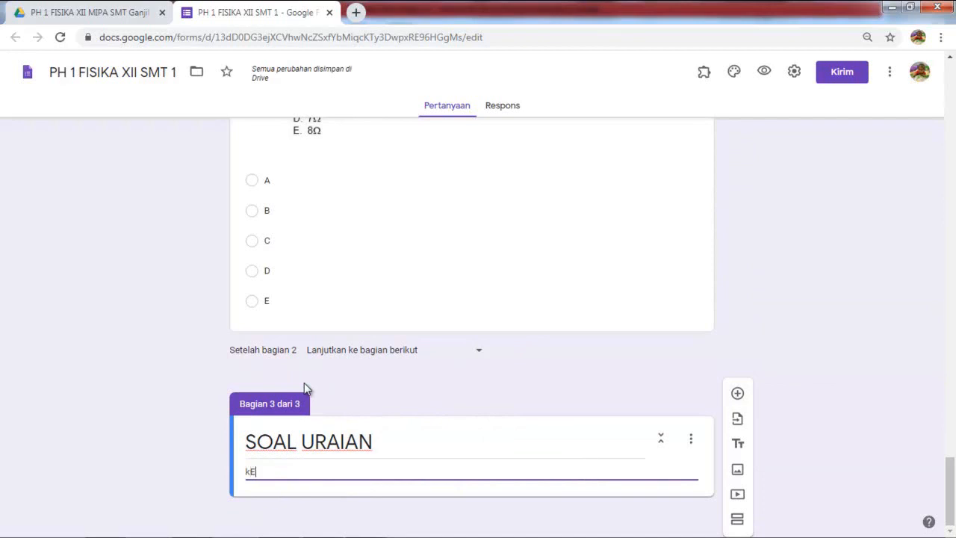
{"action": "key", "text": "BackSpace"}
{"action": "key", "text": "BackSpace"}
{"action": "key", "text": "BackSpace"}
{"action": "key", "text": "Caps_Lock"}
{"action": "type", "text": "Kerjakan dik"}
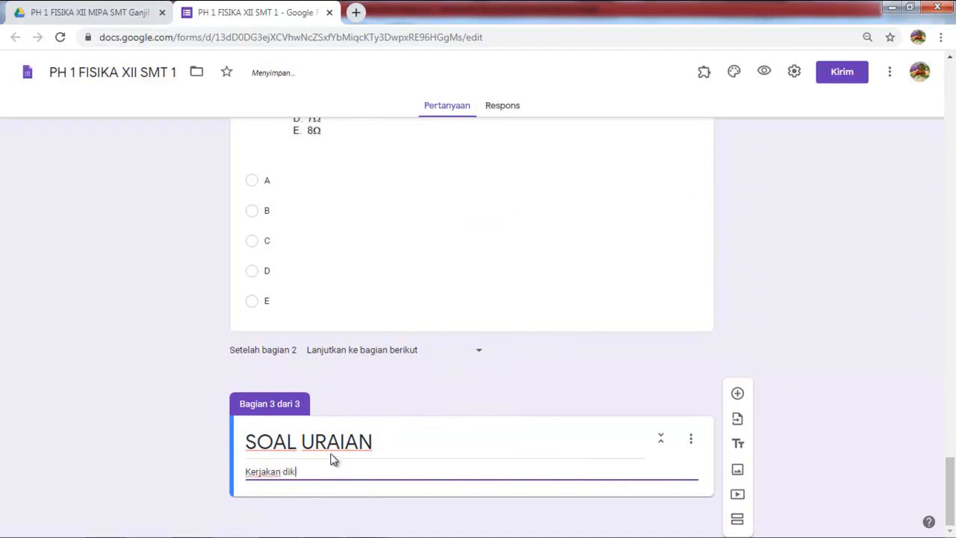
{"action": "type", "text": "ertas menggunaka"}
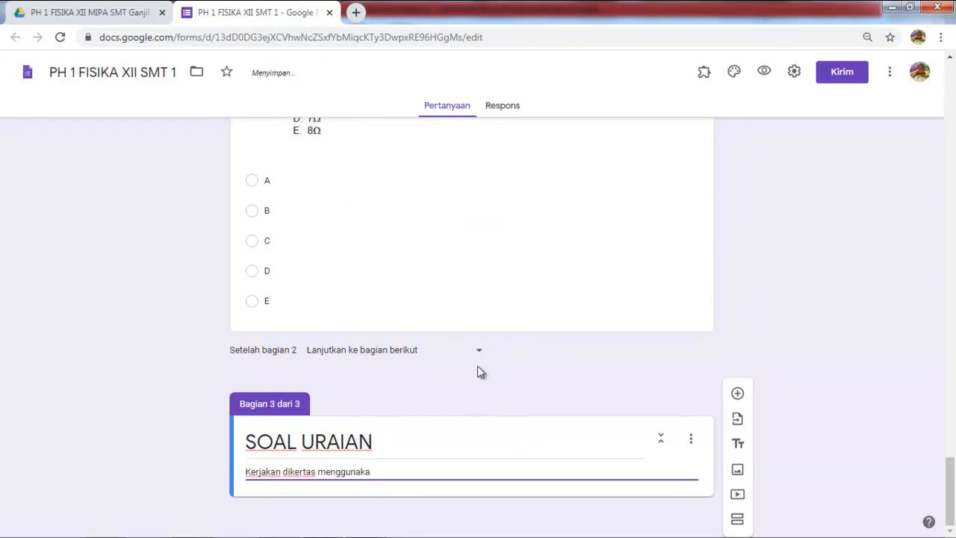
{"action": "type", "text": "n b"}
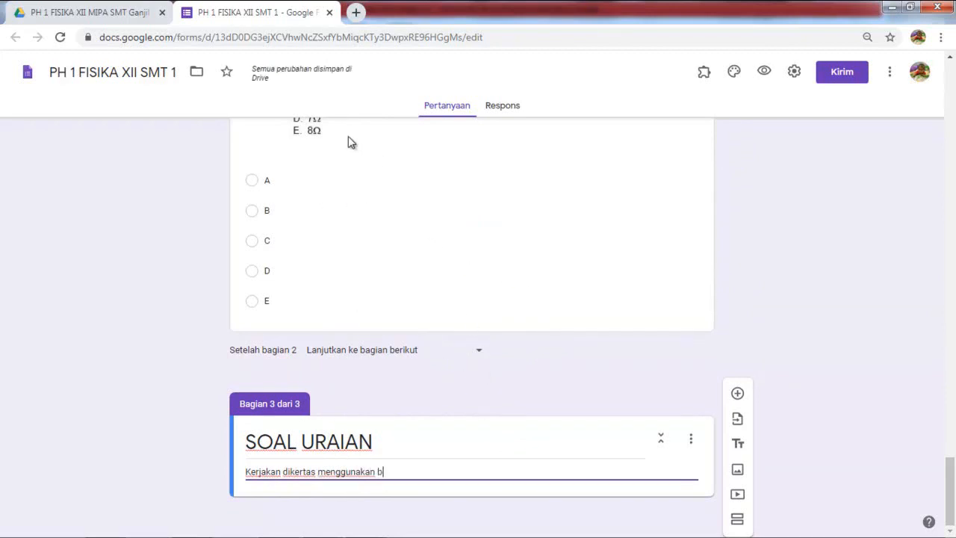
{"action": "type", "text": "alpoin"}
Step: Finish the description with 'kemudian di scan/difoto dan diupload memakai tombol di bawah soal' and add a question
{"action": "key", "text": "Left"}
{"action": "key", "text": "Left"}
{"action": "key", "text": "Left"}
{"action": "key", "text": "Left"}
{"action": "type", "text": "lpoin"}
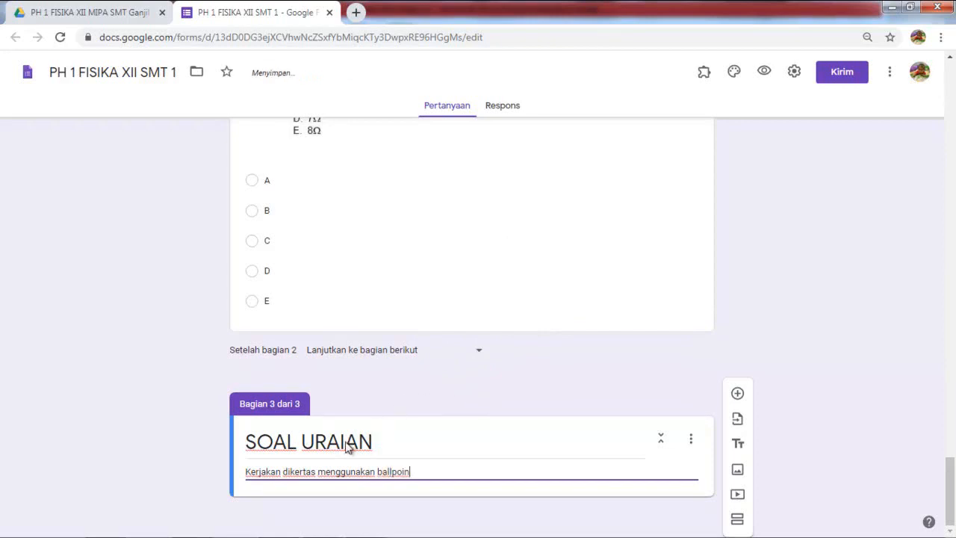
{"action": "type", "text": " kemud"}
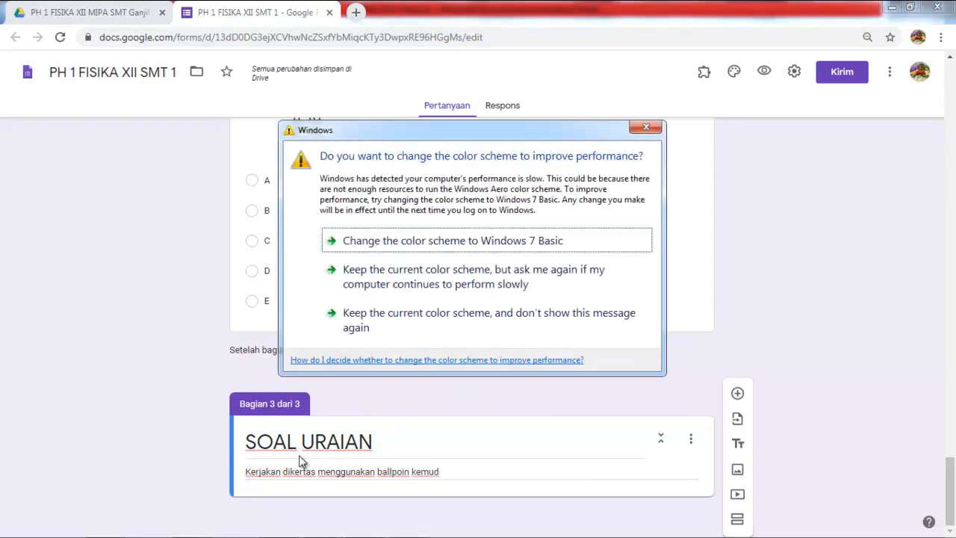
{"action": "left_click", "coordinate": [341, 462]}
{"action": "type", "text": "ian di scan"}
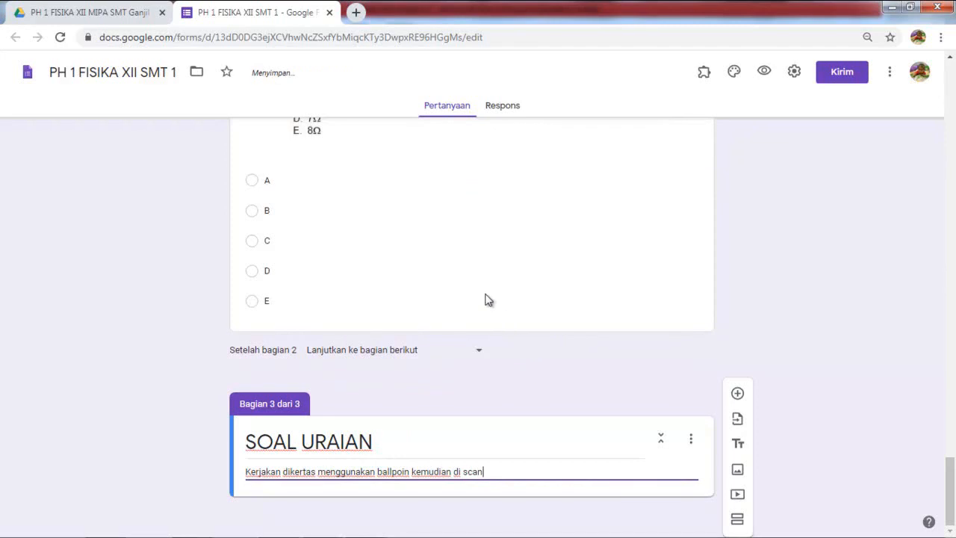
{"action": "type", "text": "/difoto dan diupload"}
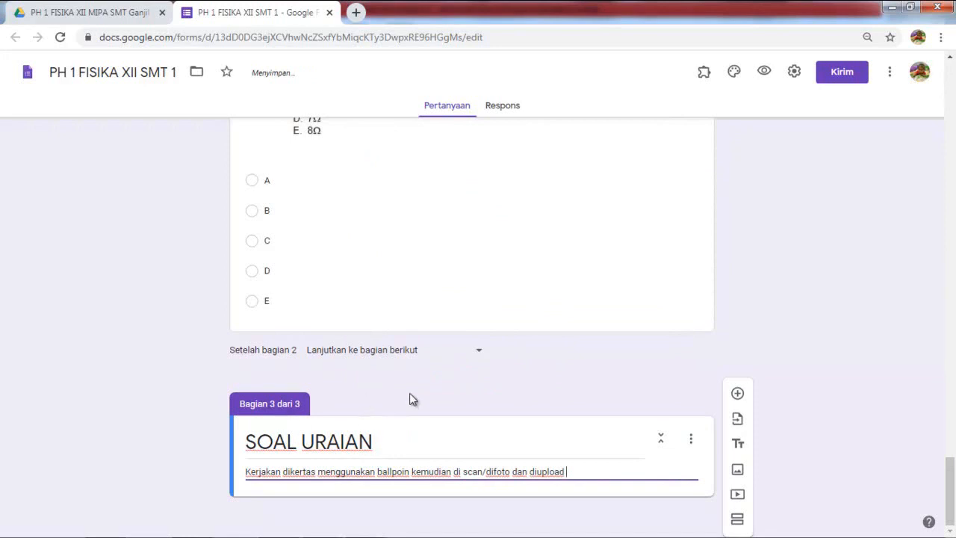
{"action": "type", "text": " p"}
{"action": "key", "text": "BackSpace"}
{"action": "type", "text": "memakai "}
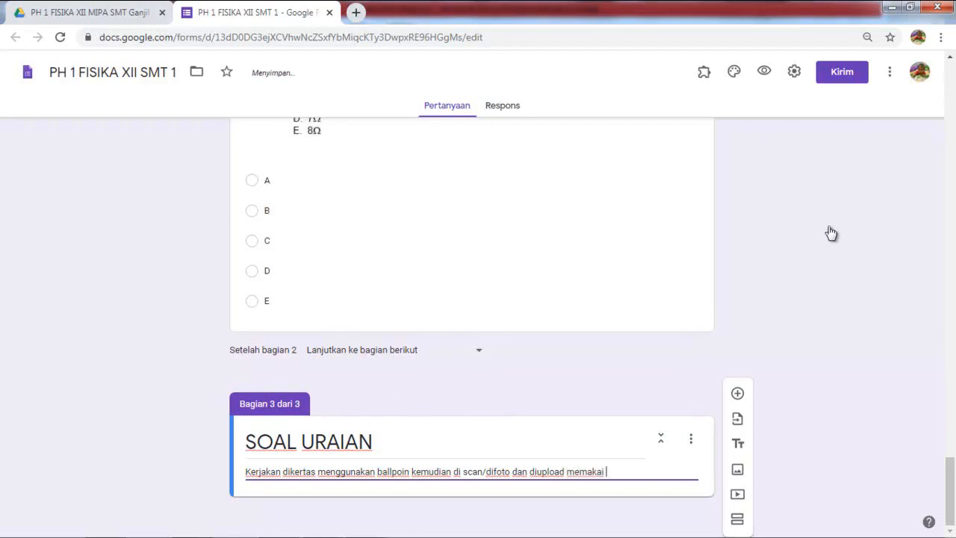
{"action": "type", "text": "tombol di bawah"}
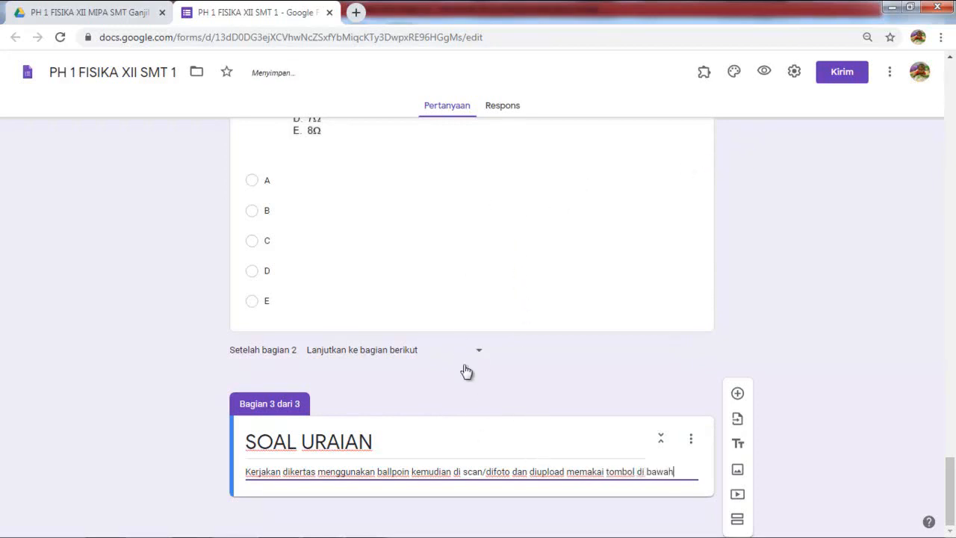
{"action": "type", "text": " soal"}
{"action": "key", "text": "Tab"}
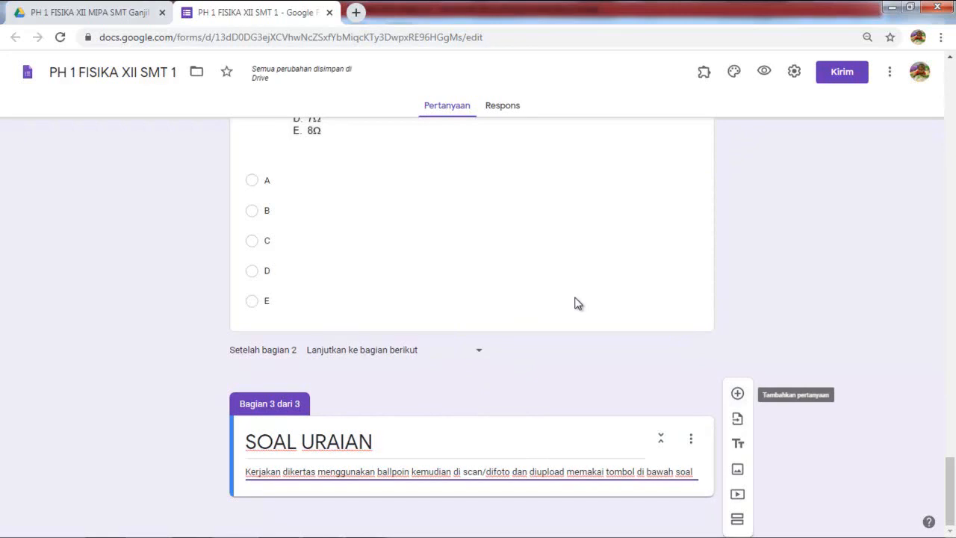
{"action": "key", "text": "Return"}
Step: Insert the soal uraian circuit image into the new essay question
{"action": "scroll", "coordinate": [578, 304], "scroll_direction": "down", "scroll_amount": 1}
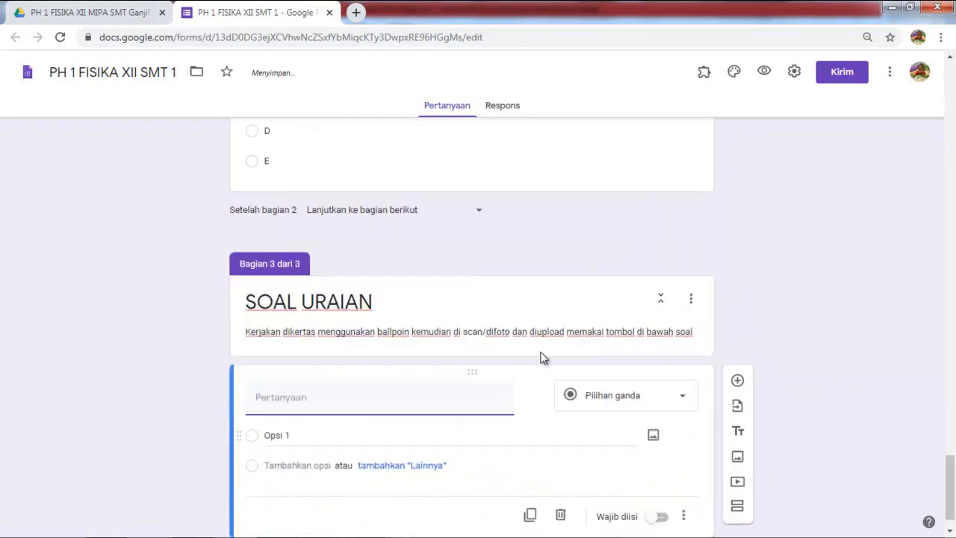
{"action": "key", "text": "Tab"}
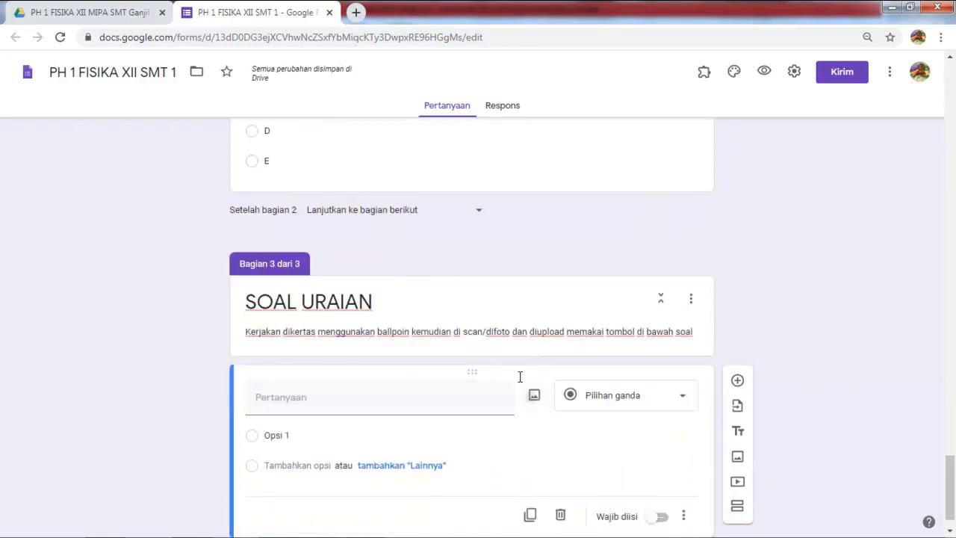
{"action": "key", "text": "Return"}
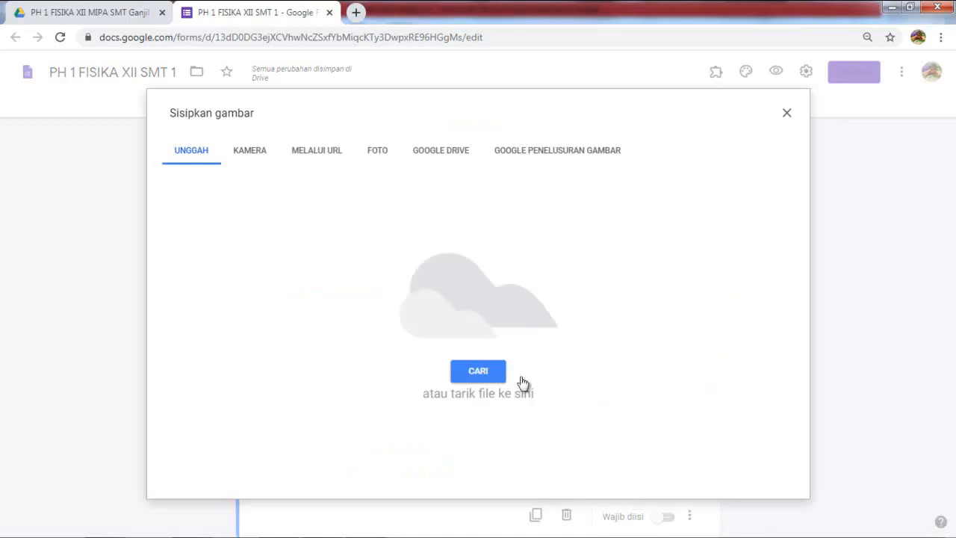
{"action": "left_click", "coordinate": [478, 370]}
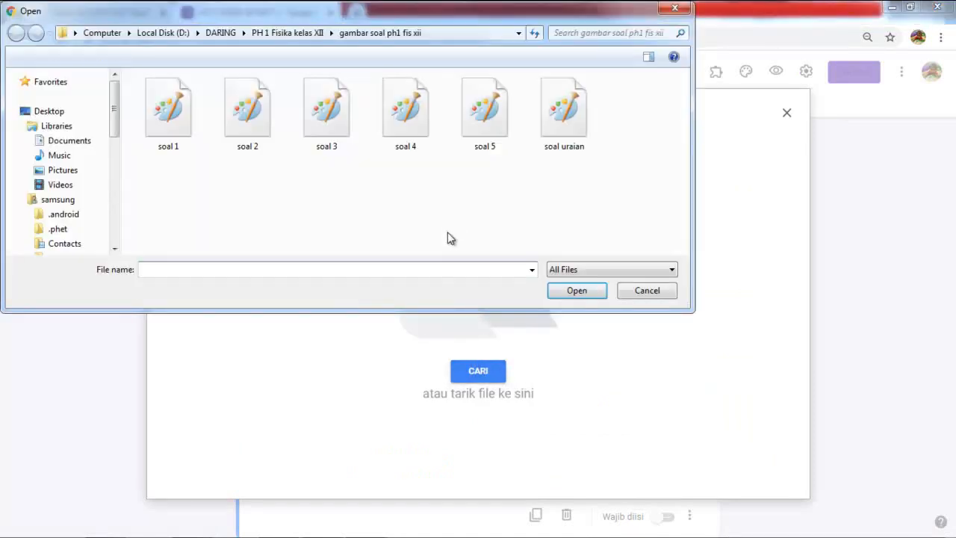
{"action": "double_click", "coordinate": [564, 110]}
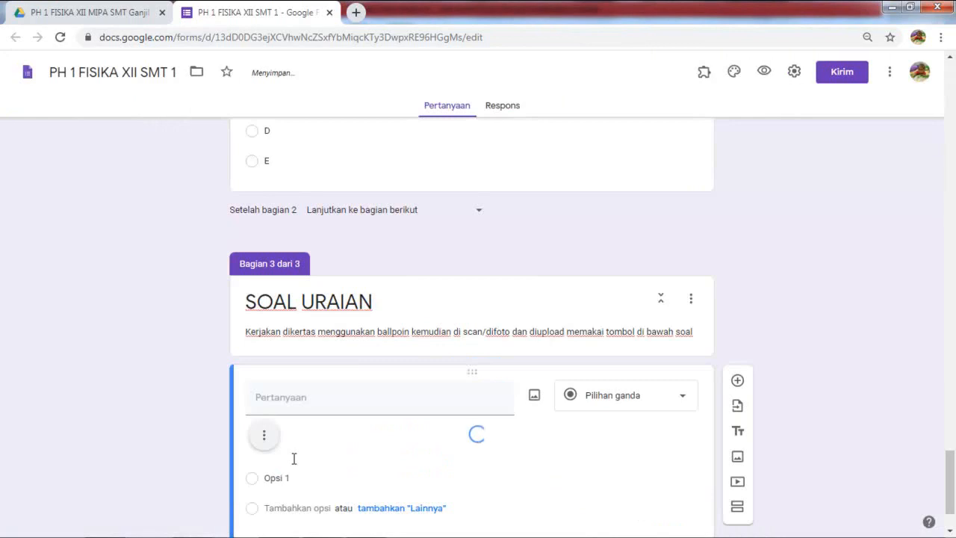
Step: Change the essay question's type to Upload file
{"action": "scroll", "coordinate": [448, 422], "scroll_direction": "down", "scroll_amount": 1}
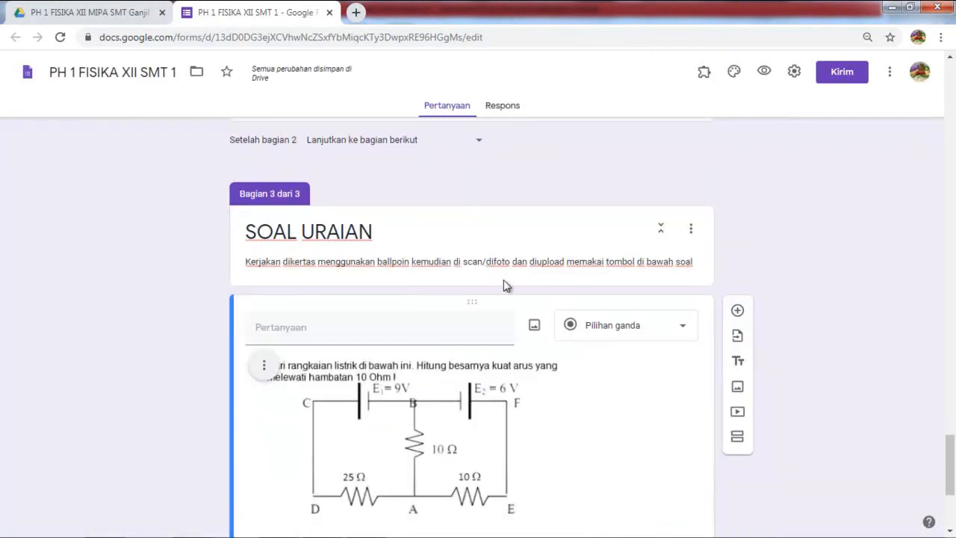
{"action": "left_click", "coordinate": [629, 326]}
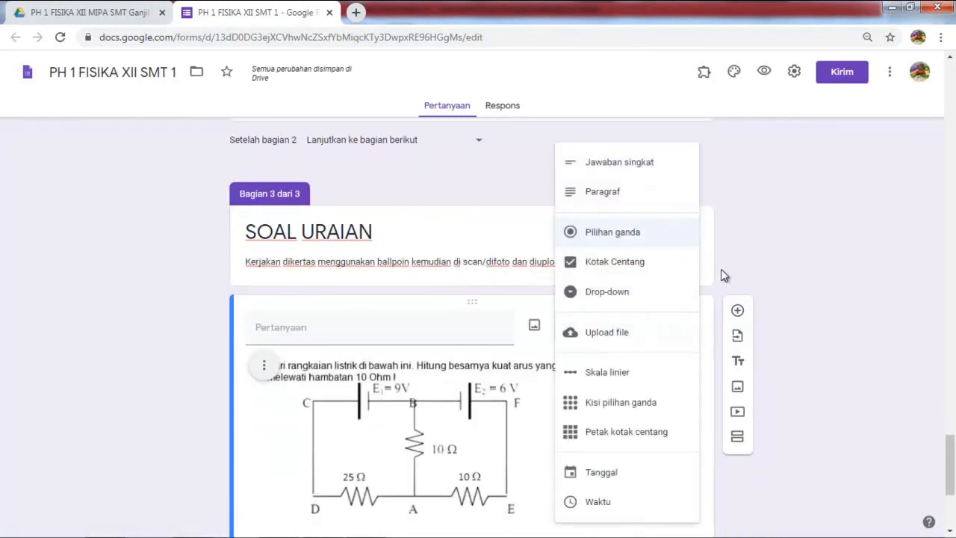
{"action": "left_click", "coordinate": [626, 332]}
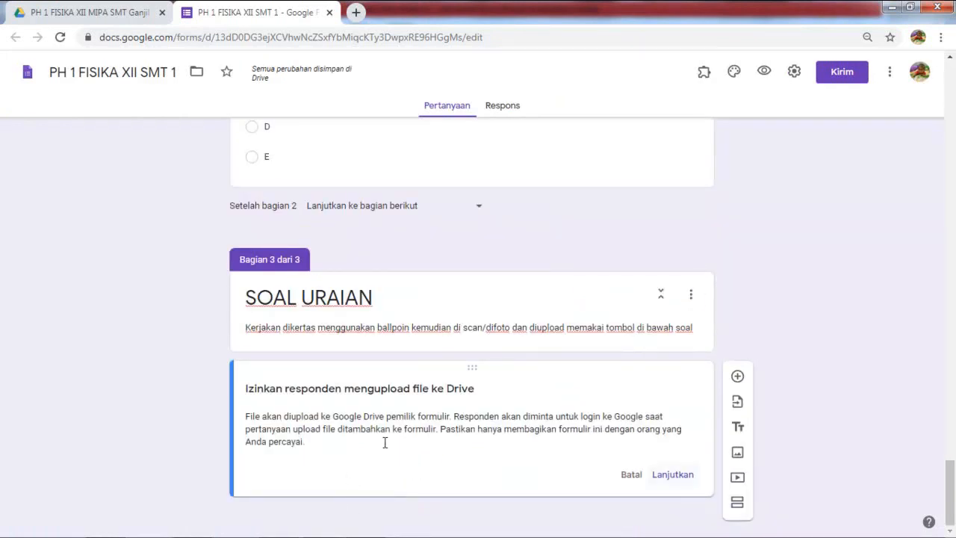
Step: Allow Drive uploads limited to Gambar (image) files, with a maximum of 5 files
{"action": "key", "text": "Return"}
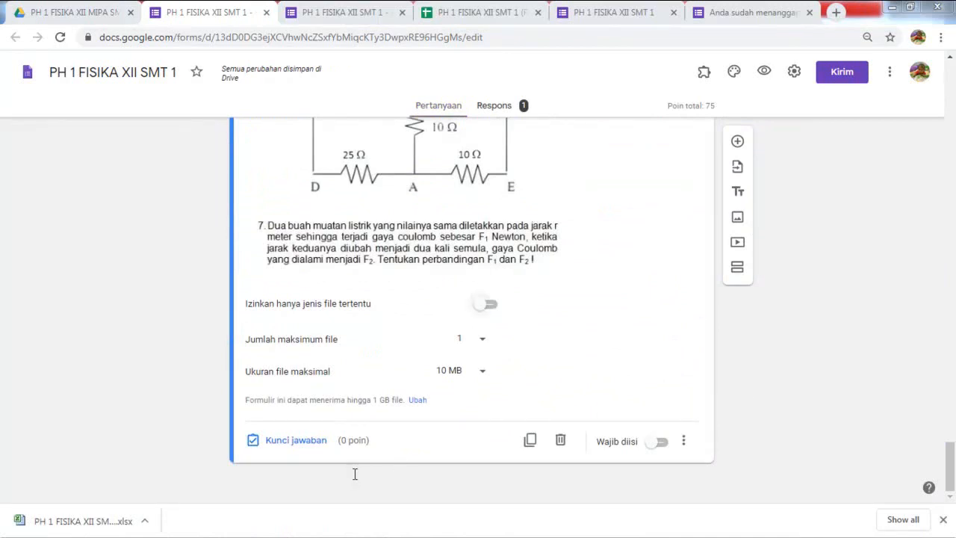
{"action": "key", "text": "space"}
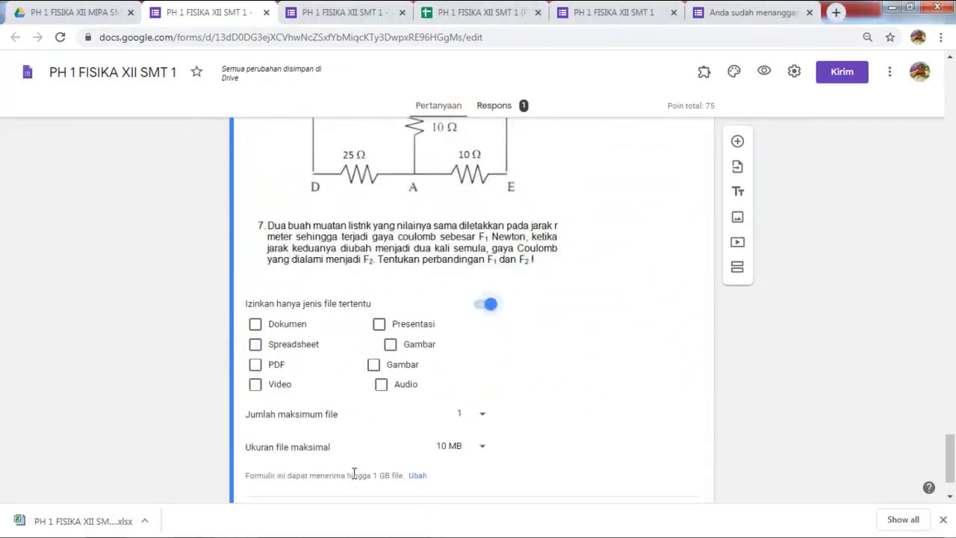
{"action": "key", "text": "Tab"}
{"action": "key", "text": "Tab"}
{"action": "key", "text": "Tab"}
{"action": "key", "text": "Tab"}
{"action": "key", "text": "space"}
{"action": "key", "text": "Tab"}
{"action": "key", "text": "Tab"}
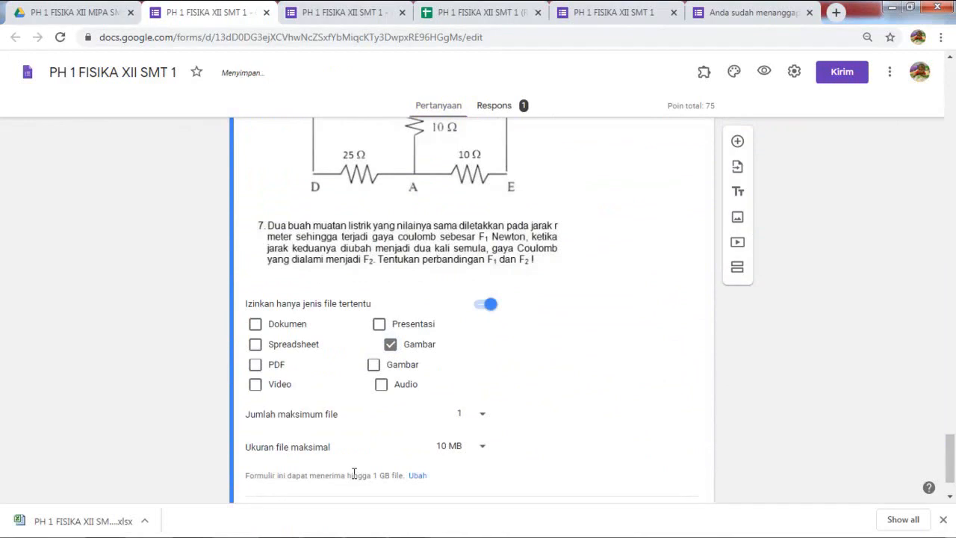
{"action": "key", "text": "space"}
{"action": "key", "text": "Tab"}
{"action": "key", "text": "Tab"}
{"action": "key", "text": "Tab"}
{"action": "key", "text": "space"}
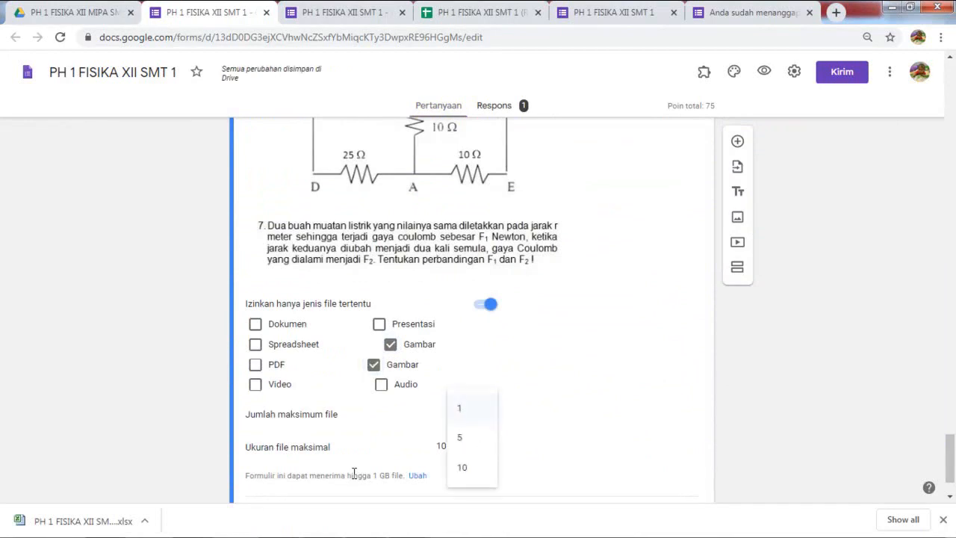
{"action": "key", "text": "Down"}
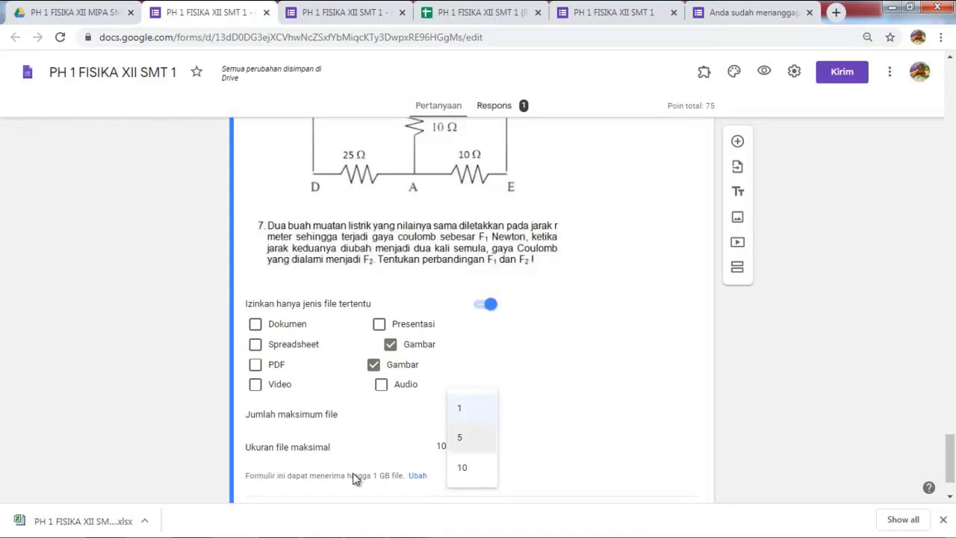
{"action": "key", "text": "Return"}
{"action": "scroll", "coordinate": [354, 473], "scroll_direction": "down", "scroll_amount": 1}
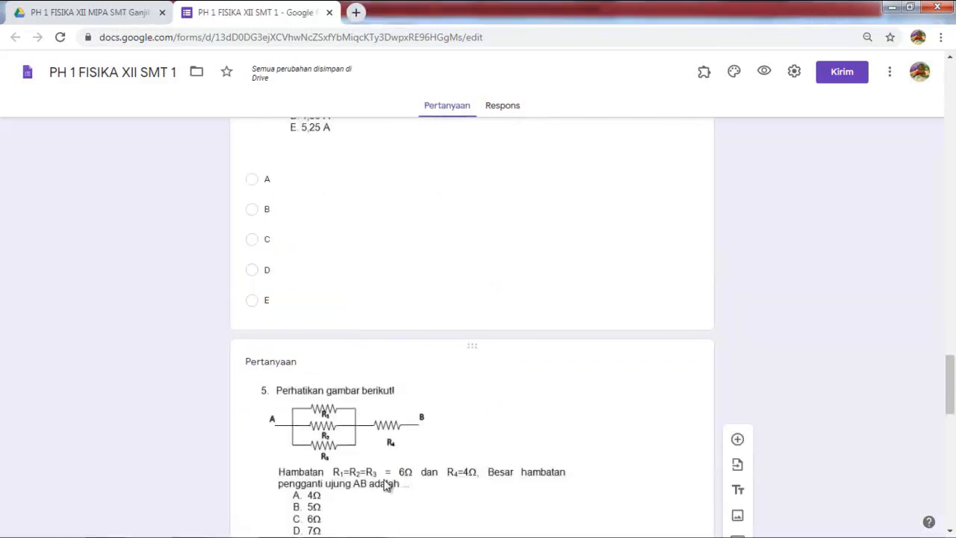
Step: In the form settings' Umum tab, tick 'Batasi ke 1 tanggapan'
{"action": "scroll", "coordinate": [384, 465], "scroll_direction": "up", "scroll_amount": 7}
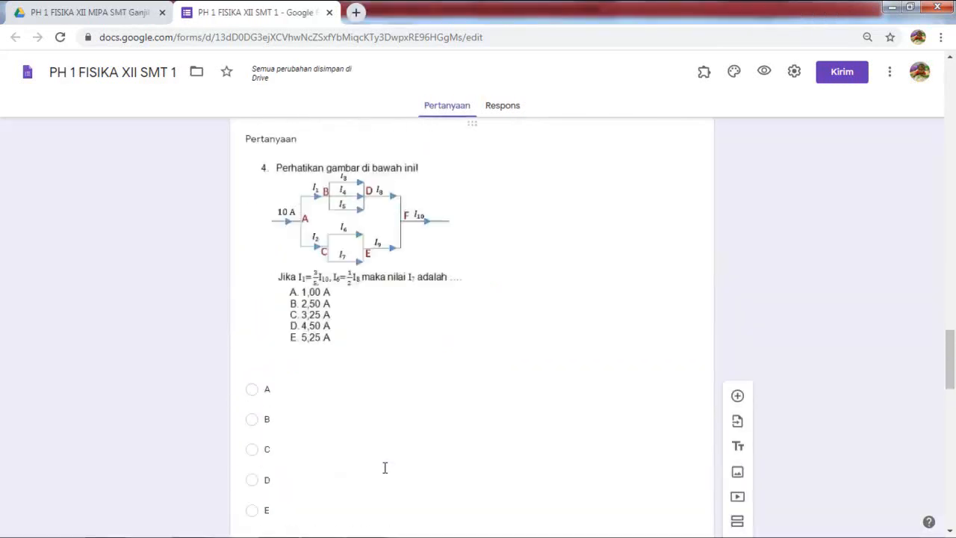
{"action": "scroll", "coordinate": [384, 468], "scroll_direction": "up", "scroll_amount": 15}
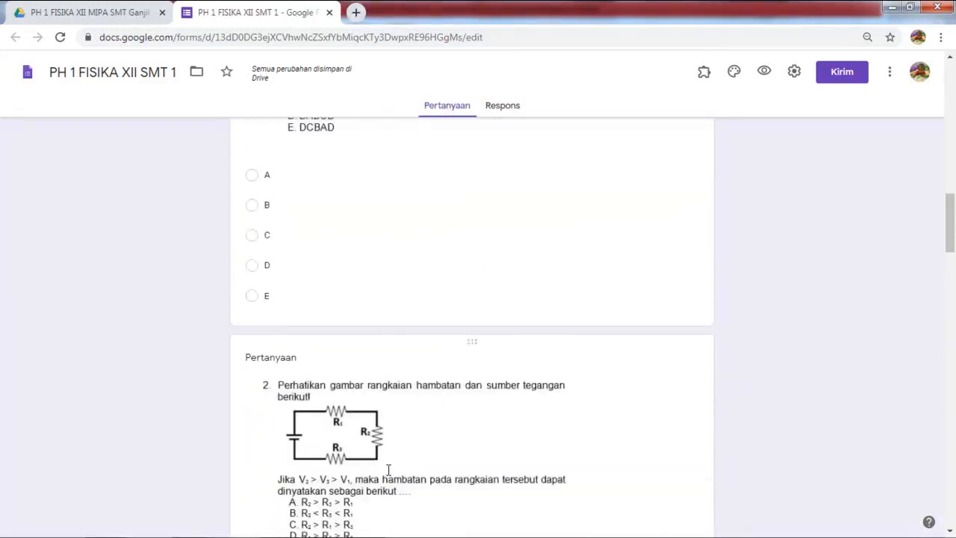
{"action": "scroll", "coordinate": [390, 472], "scroll_direction": "up", "scroll_amount": 3}
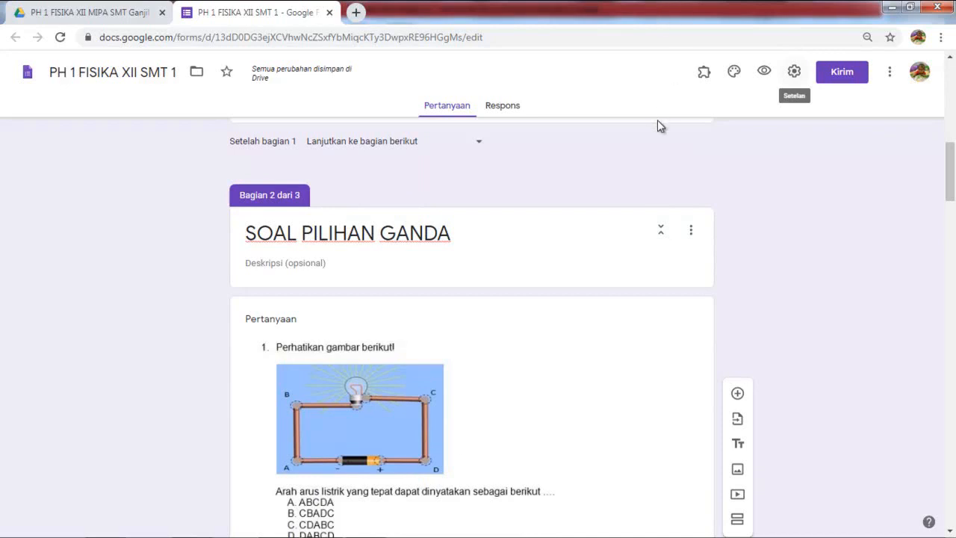
{"action": "key", "text": "Return"}
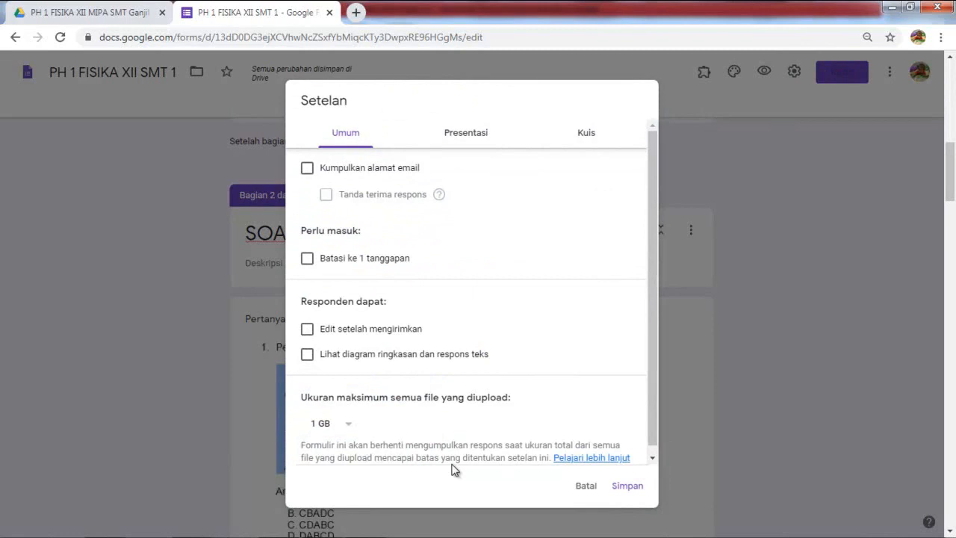
{"action": "key", "text": "space"}
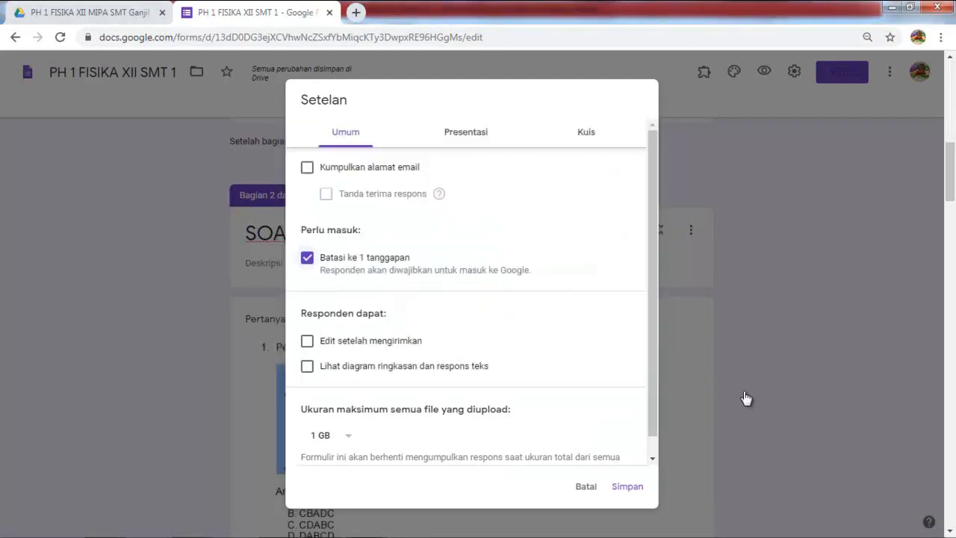
Step: Switch the form settings to the Presentasi tab
{"action": "left_click", "coordinate": [466, 132]}
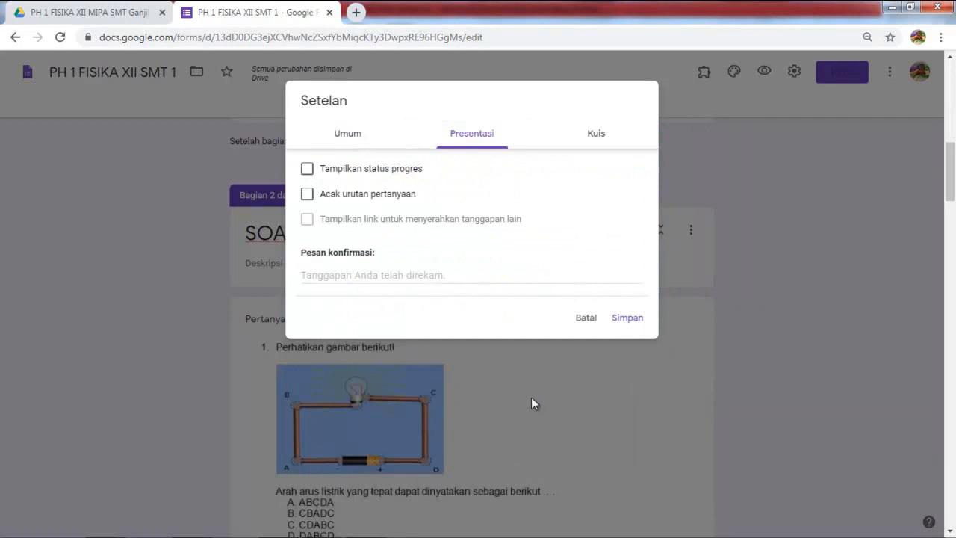
Step: Write the confirmation message 'Jawaban anda sudah terekam, trimakasih sudah mengikuti penilaian harian 1 semoga sukses'
{"action": "left_click", "coordinate": [445, 276]}
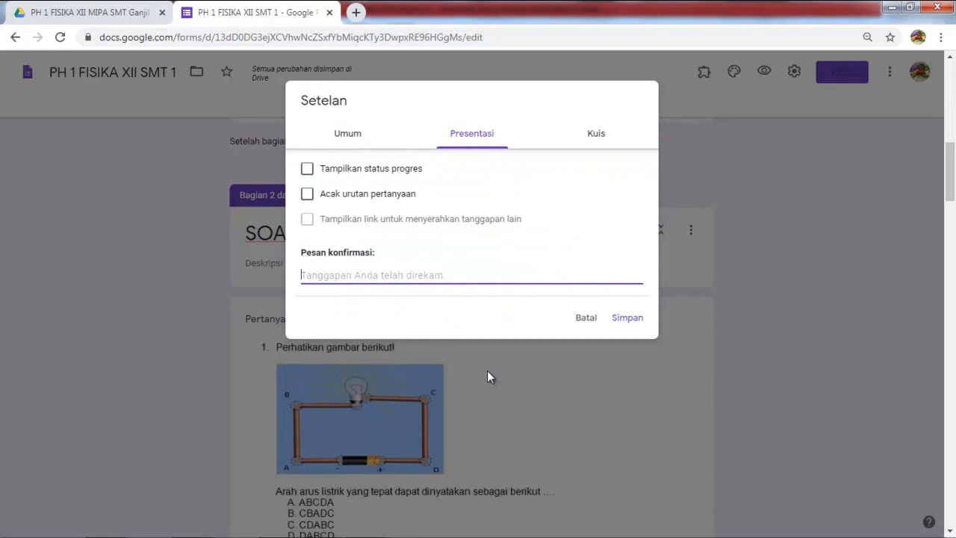
{"action": "type", "text": "Jawaban anda su"}
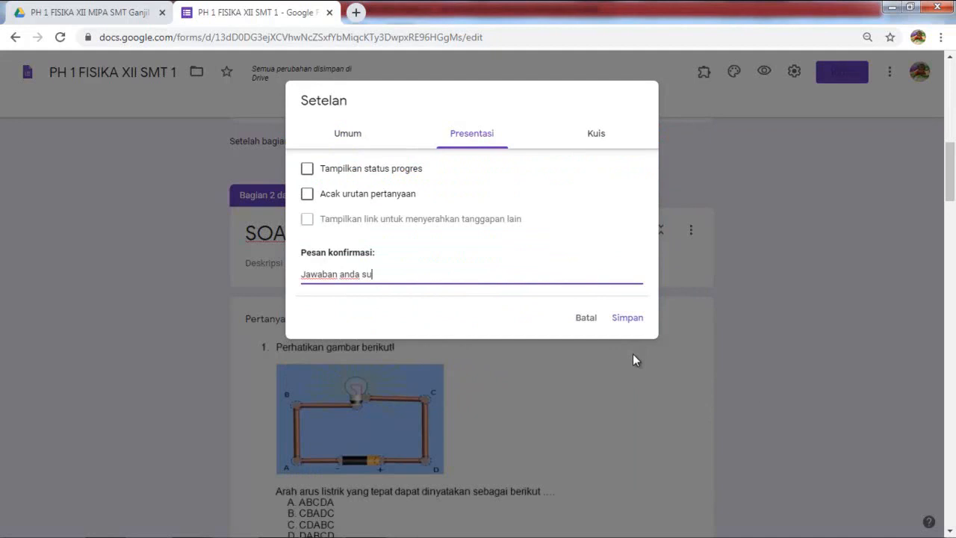
{"action": "type", "text": "dah terekam, trimakasih"}
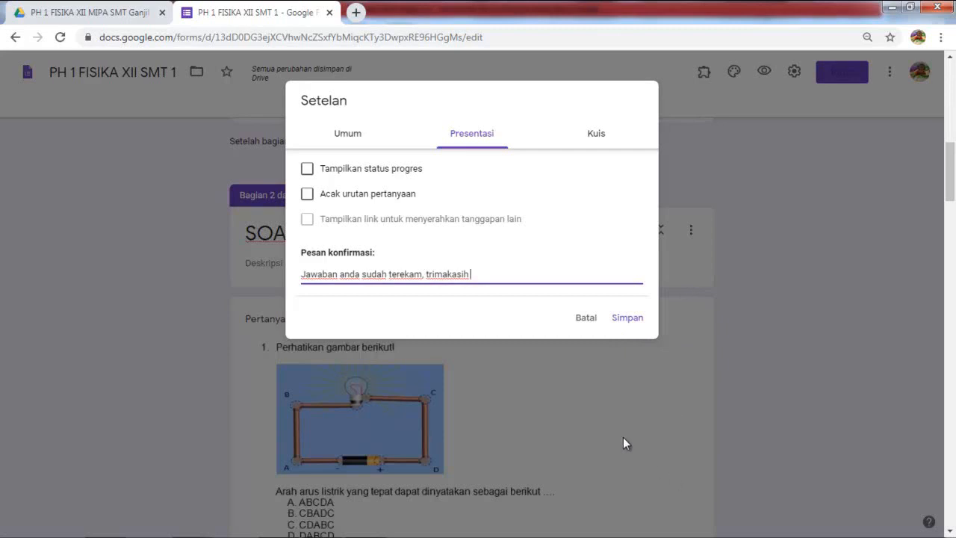
{"action": "type", "text": " sudah"}
{"action": "type", "text": " mengi"}
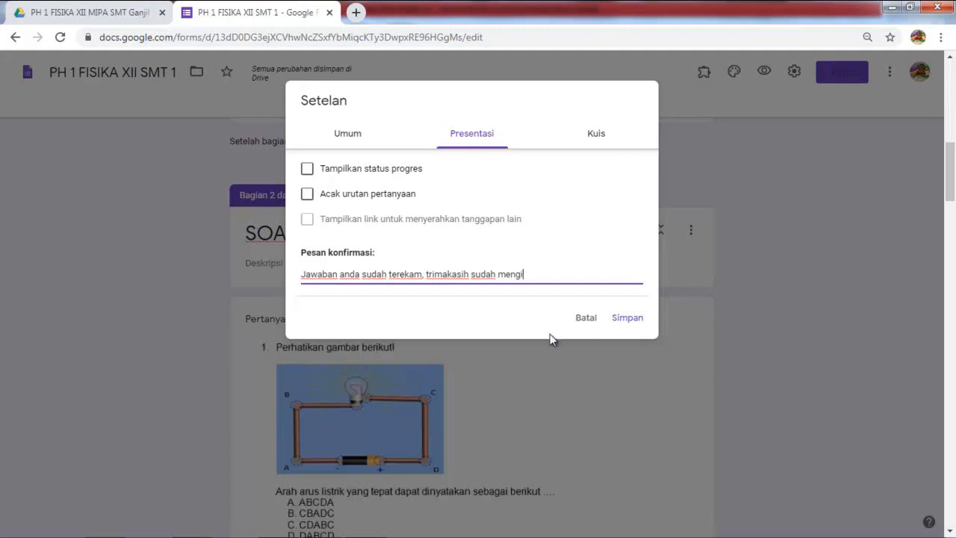
{"action": "type", "text": "kuti penilaian harian"}
{"action": "type", "text": "emoga"}
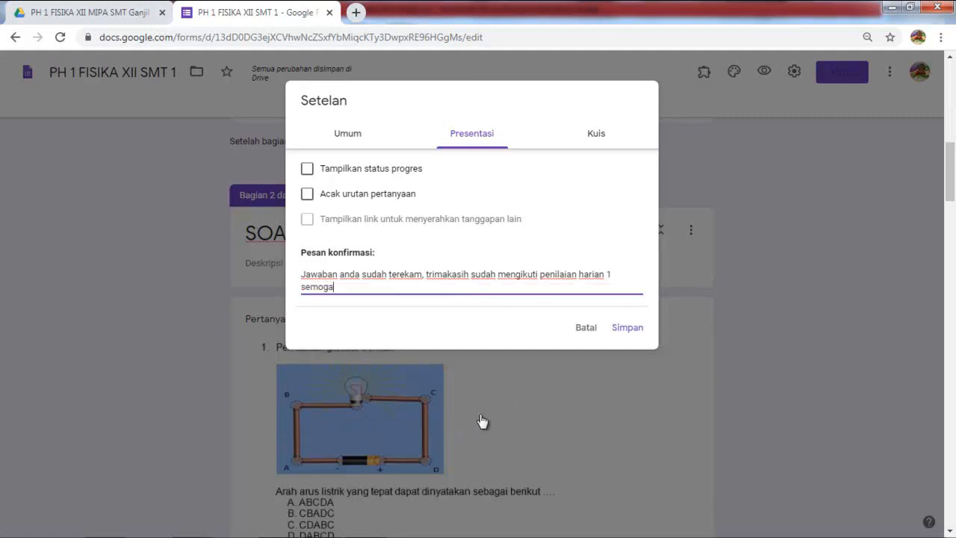
{"action": "type", "text": " sukses"}
Step: Make the form a quiz that hides missed questions, correct answers and point values from respondents
{"action": "left_click", "coordinate": [595, 134]}
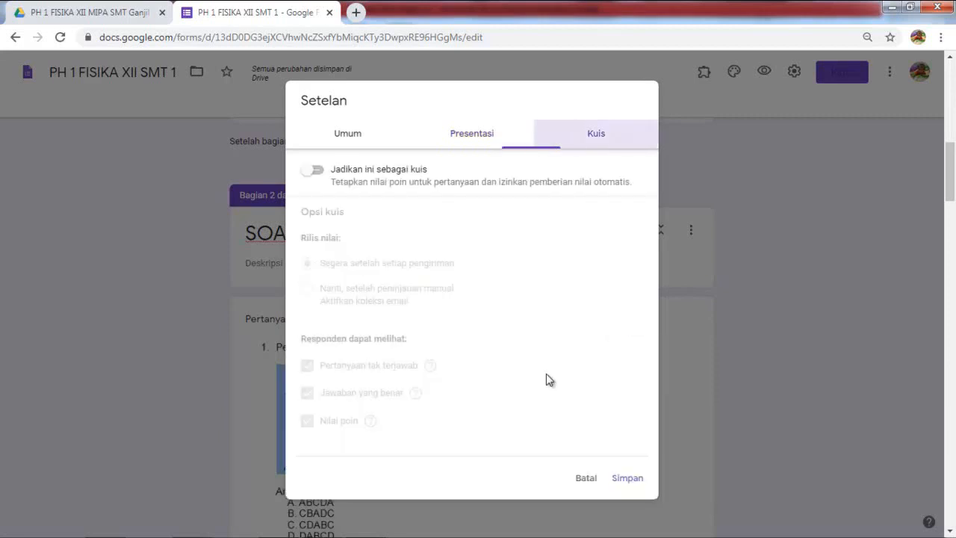
{"action": "left_click", "coordinate": [311, 169]}
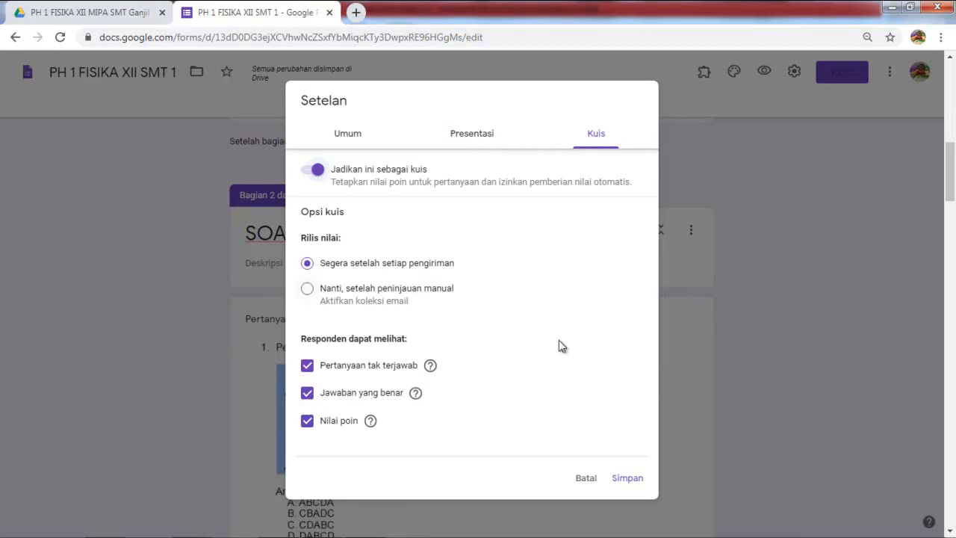
{"action": "left_click", "coordinate": [307, 365]}
{"action": "left_click", "coordinate": [307, 393]}
{"action": "left_click", "coordinate": [307, 420]}
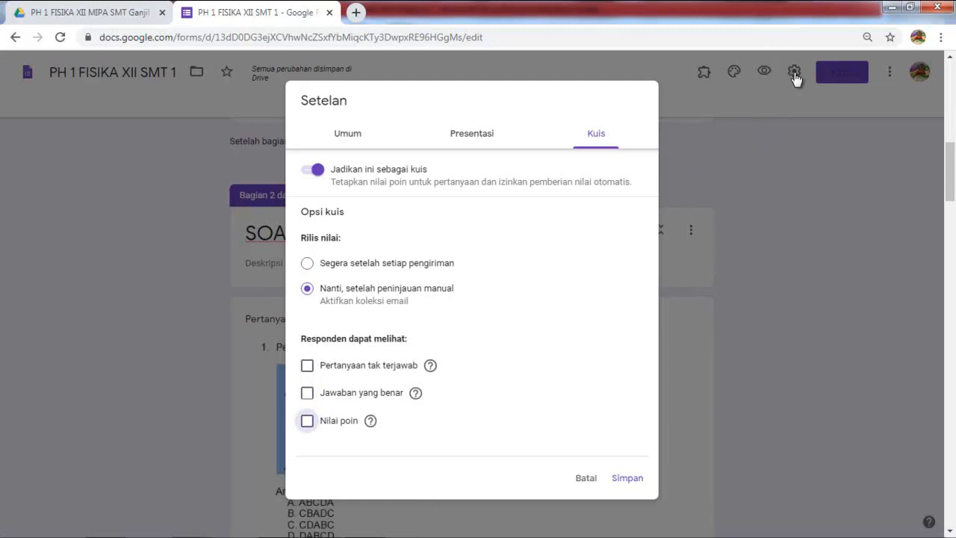
Step: Turn off email address collection in the Umum settings and save
{"action": "left_click", "coordinate": [472, 133]}
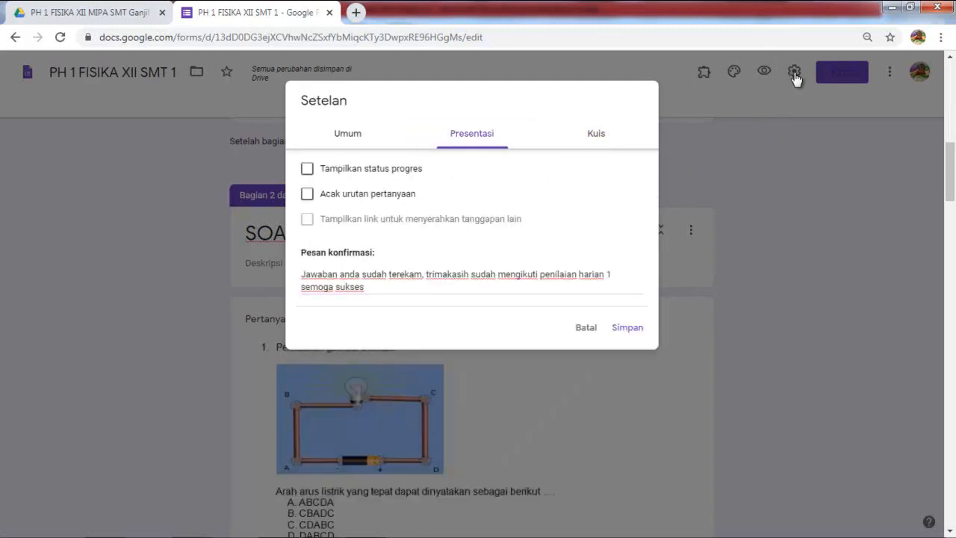
{"action": "left_click", "coordinate": [347, 133]}
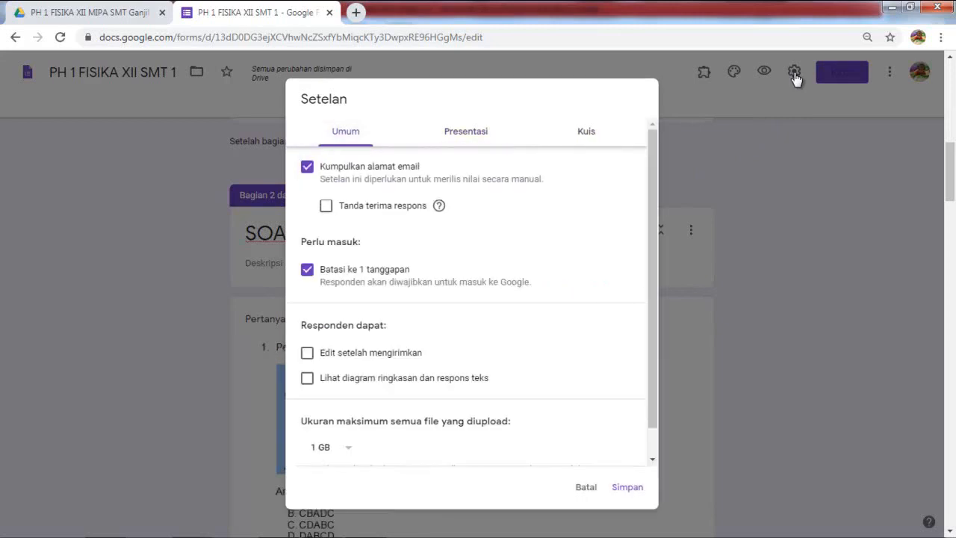
{"action": "left_click", "coordinate": [307, 167]}
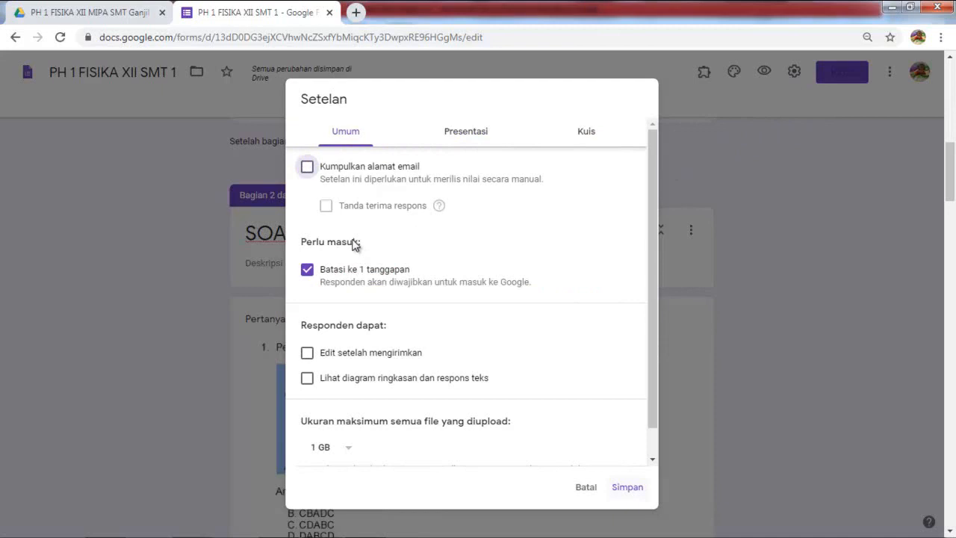
{"action": "left_click", "coordinate": [627, 487]}
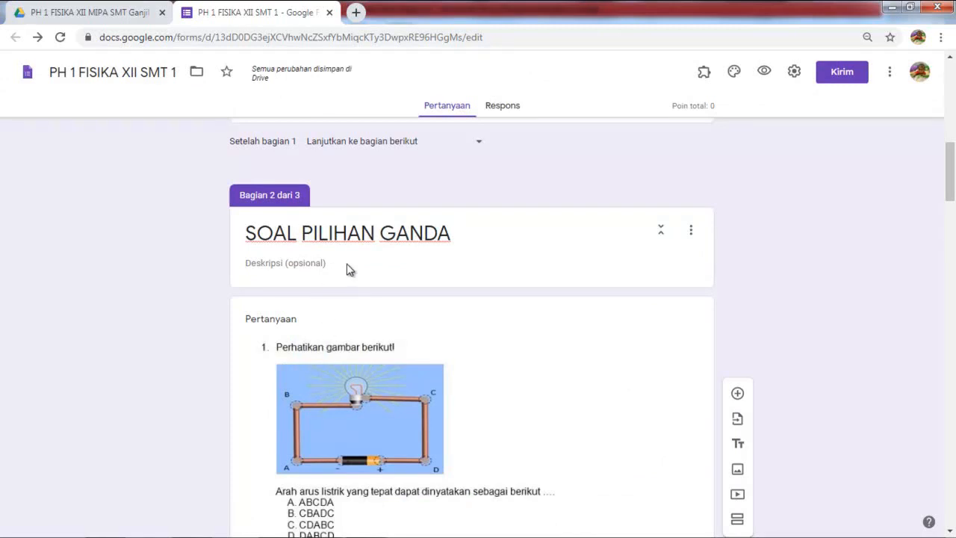
Step: Give question 1 a 15-point answer key with E as the correct answer
{"action": "scroll", "coordinate": [350, 271], "scroll_direction": "down", "scroll_amount": 1}
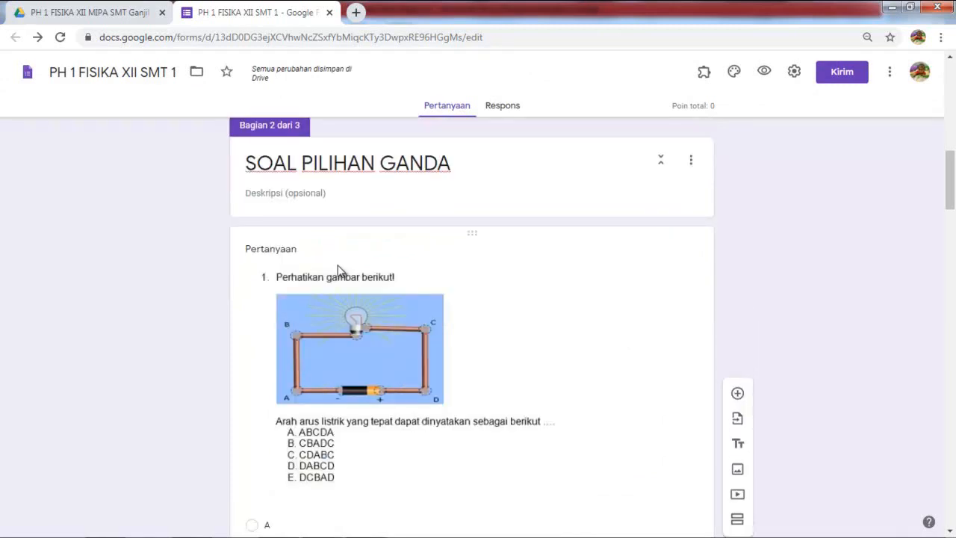
{"action": "scroll", "coordinate": [321, 270], "scroll_direction": "down", "scroll_amount": 1}
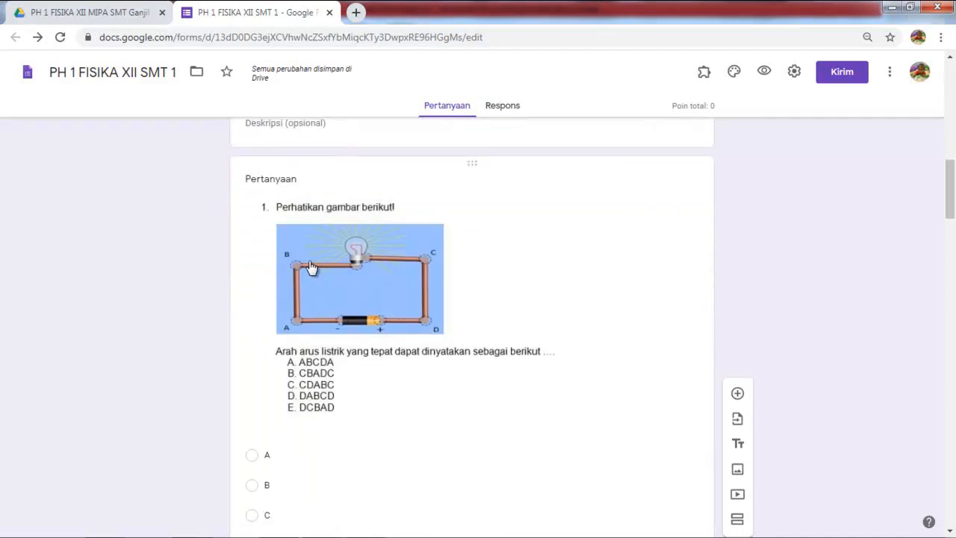
{"action": "left_click", "coordinate": [386, 275]}
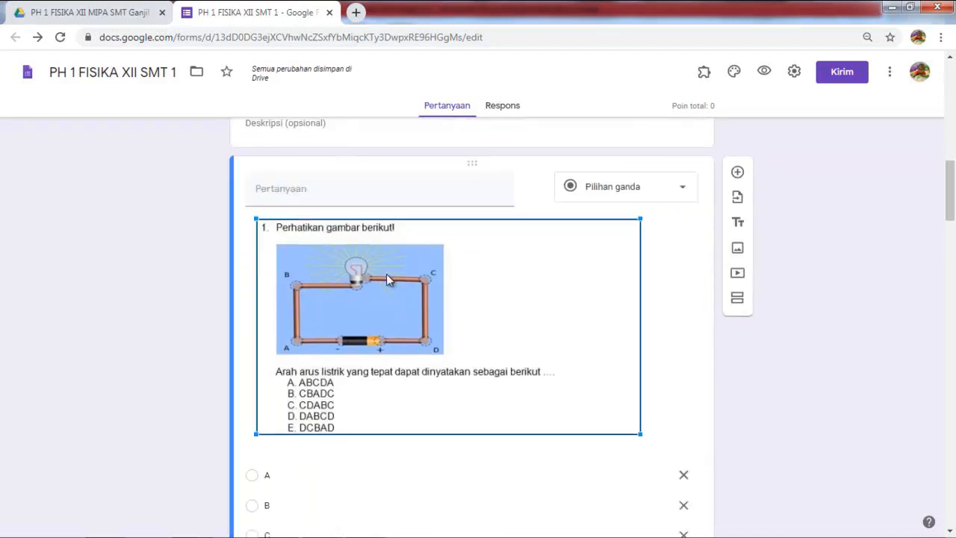
{"action": "scroll", "coordinate": [386, 274], "scroll_direction": "down", "scroll_amount": 2}
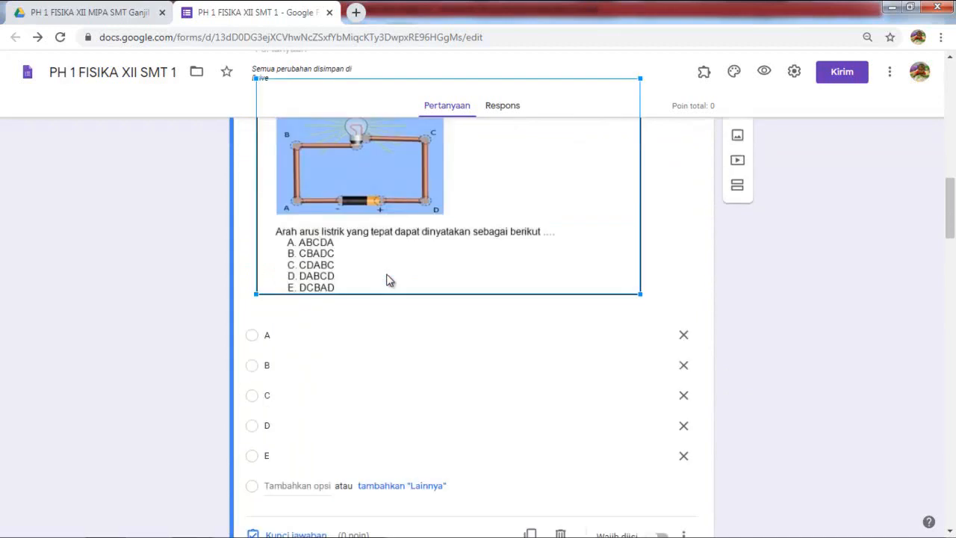
{"action": "scroll", "coordinate": [387, 280], "scroll_direction": "down", "scroll_amount": 1}
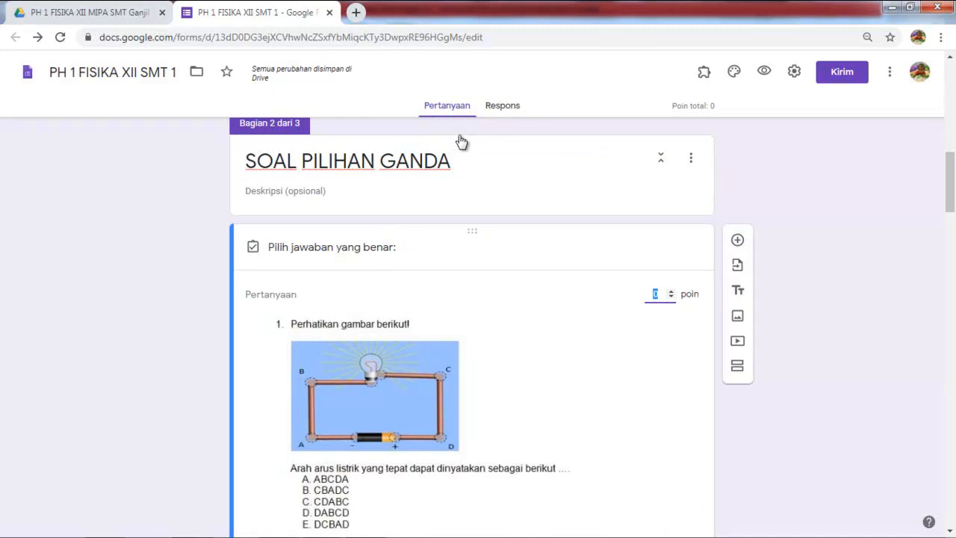
{"action": "type", "text": "15"}
{"action": "scroll", "coordinate": [582, 149], "scroll_direction": "down", "scroll_amount": 2}
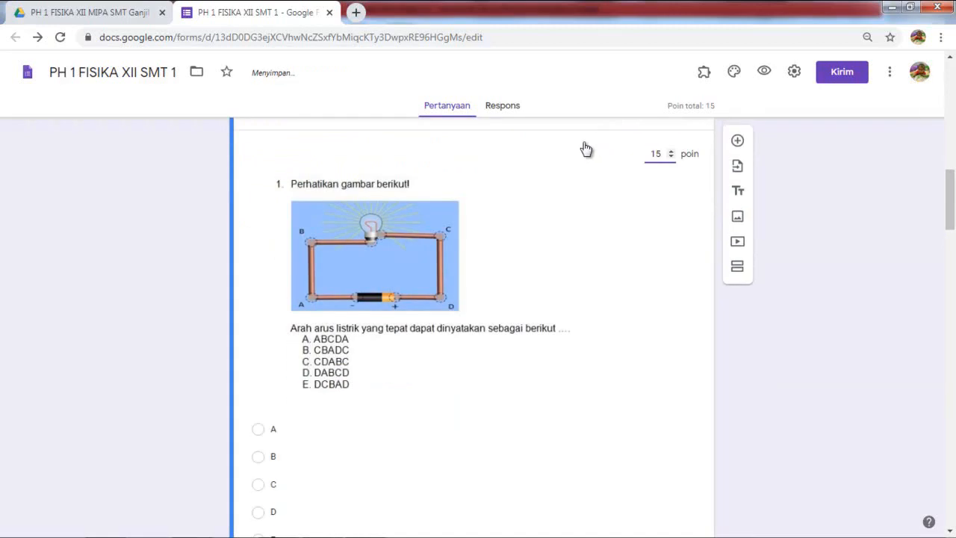
{"action": "scroll", "coordinate": [478, 142], "scroll_direction": "down", "scroll_amount": 2}
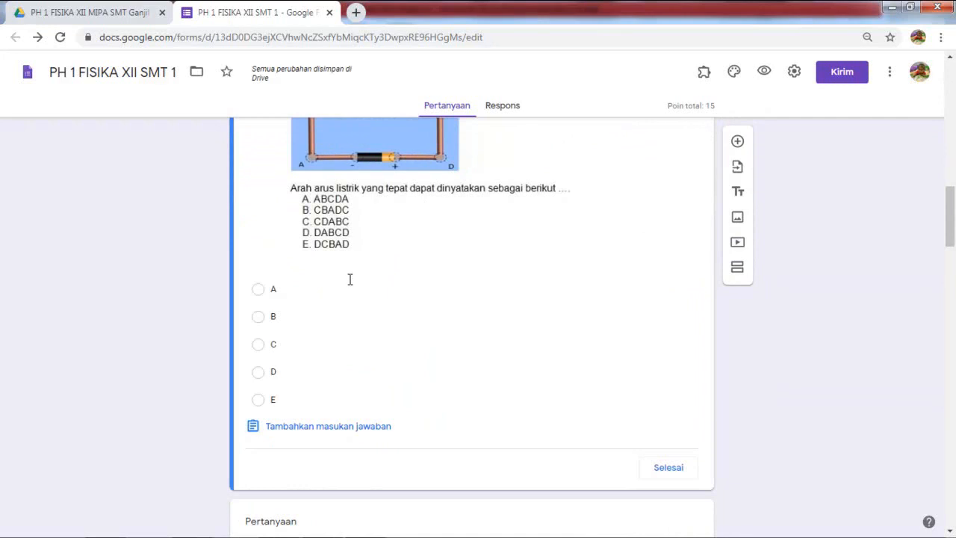
{"action": "scroll", "coordinate": [367, 290], "scroll_direction": "down", "scroll_amount": 6}
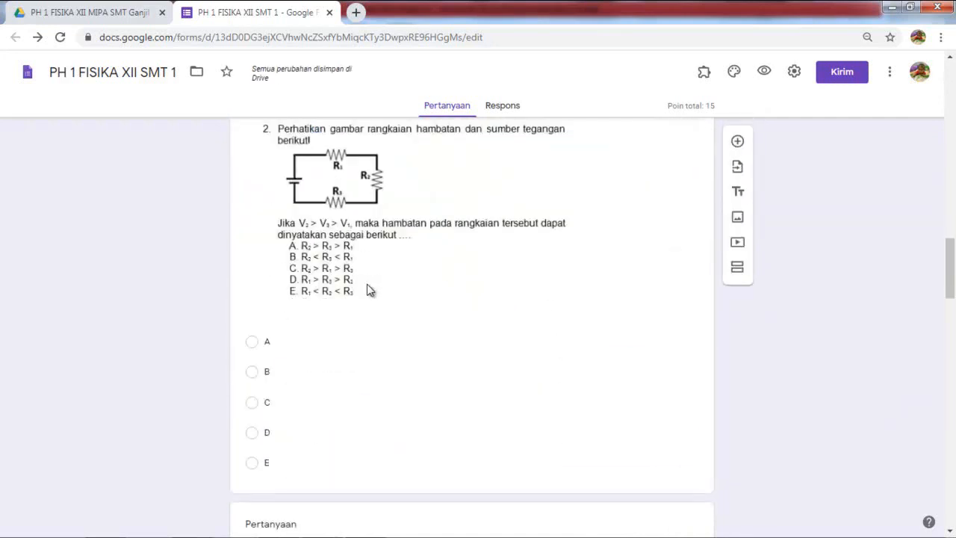
{"action": "scroll", "coordinate": [366, 289], "scroll_direction": "up", "scroll_amount": 2}
{"action": "key", "text": "Return"}
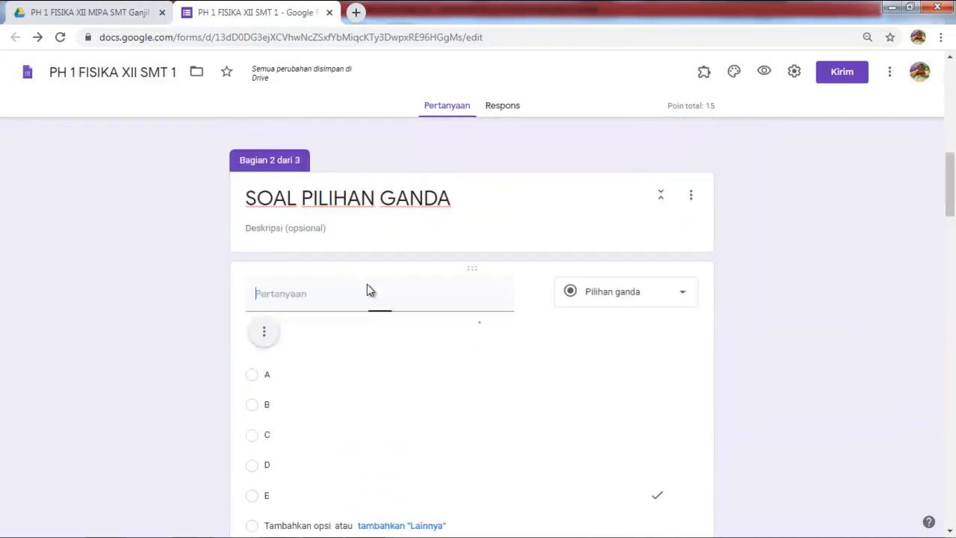
Step: Set question 2's answer key with A as the correct answer
{"action": "scroll", "coordinate": [367, 290], "scroll_direction": "down", "scroll_amount": 6}
{"action": "scroll", "coordinate": [367, 289], "scroll_direction": "down", "scroll_amount": 5}
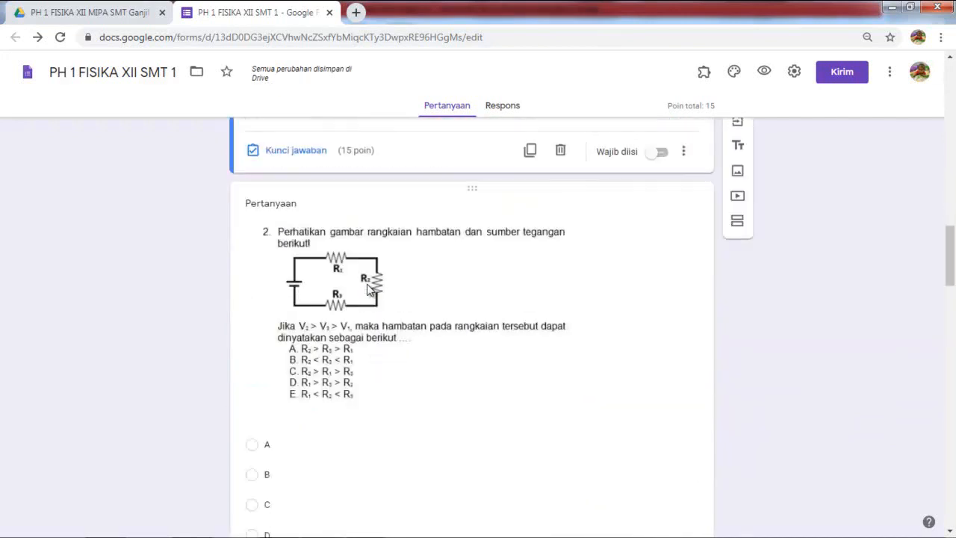
{"action": "left_click", "coordinate": [367, 289]}
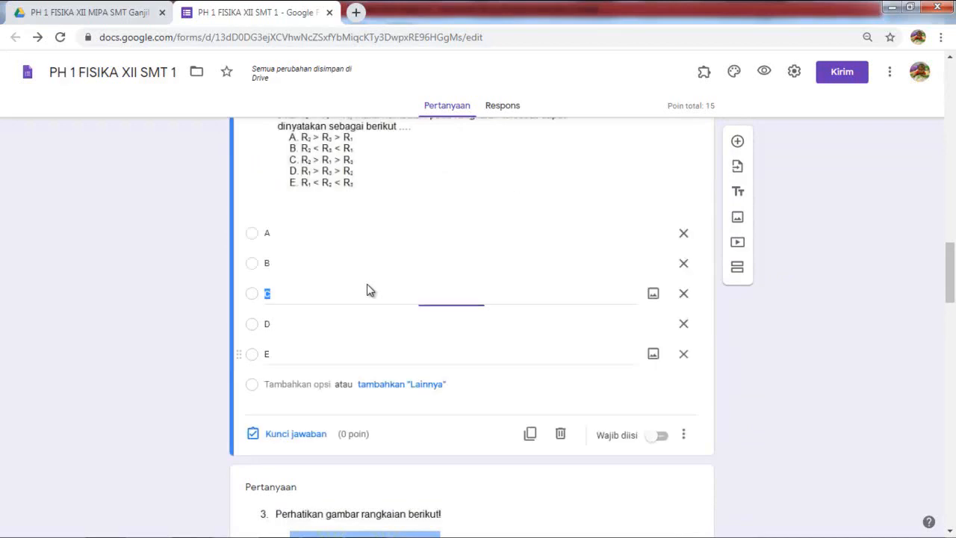
{"action": "left_click", "coordinate": [292, 433]}
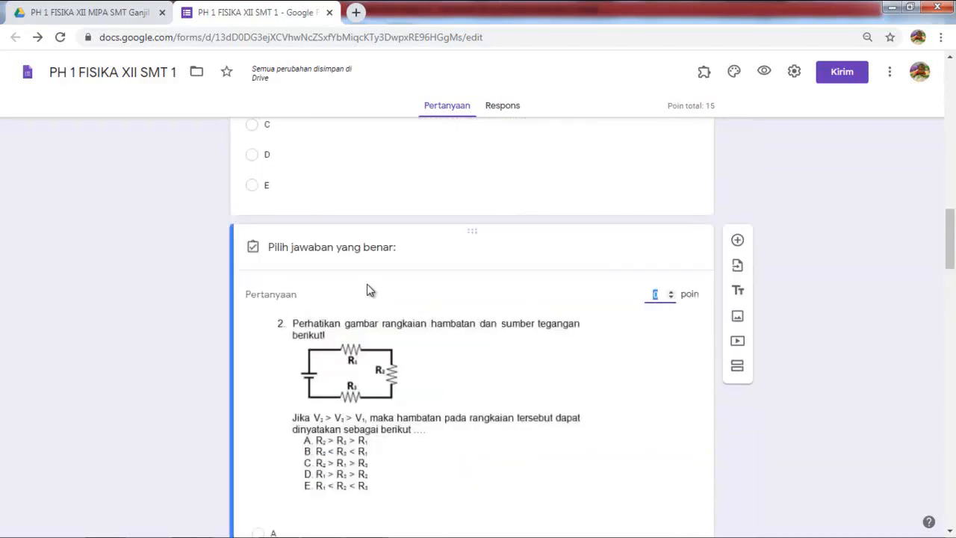
{"action": "key", "text": "Tab"}
{"action": "key", "text": "space"}
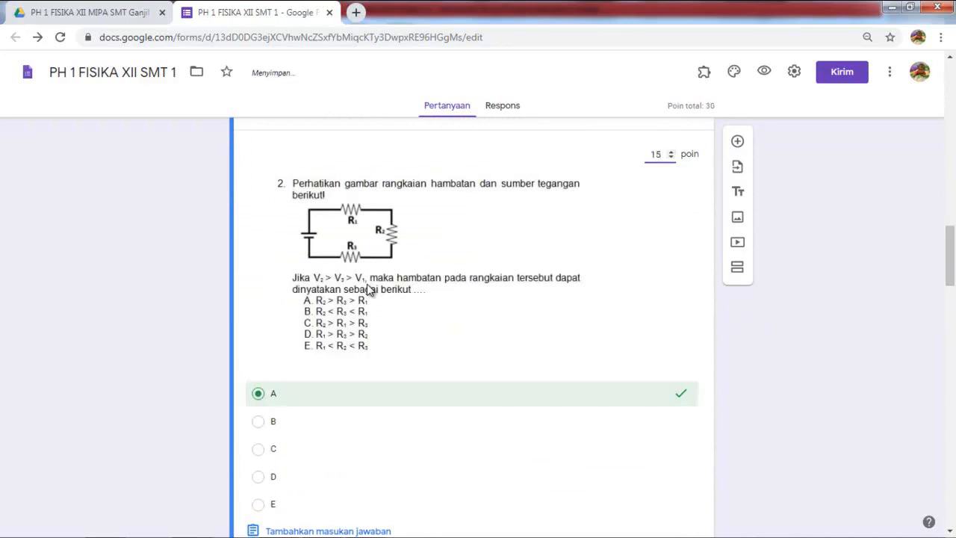
{"action": "scroll", "coordinate": [368, 289], "scroll_direction": "down", "scroll_amount": 4}
{"action": "key", "text": "Return"}
Step: Key question 3 with A as the correct answer, worth 15 points
{"action": "scroll", "coordinate": [370, 290], "scroll_direction": "down", "scroll_amount": 3}
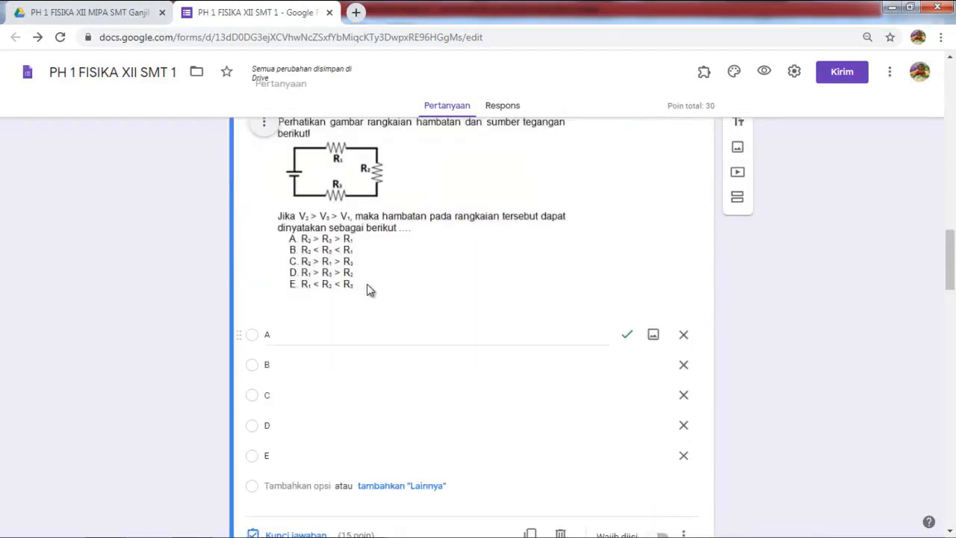
{"action": "scroll", "coordinate": [368, 289], "scroll_direction": "down", "scroll_amount": 7}
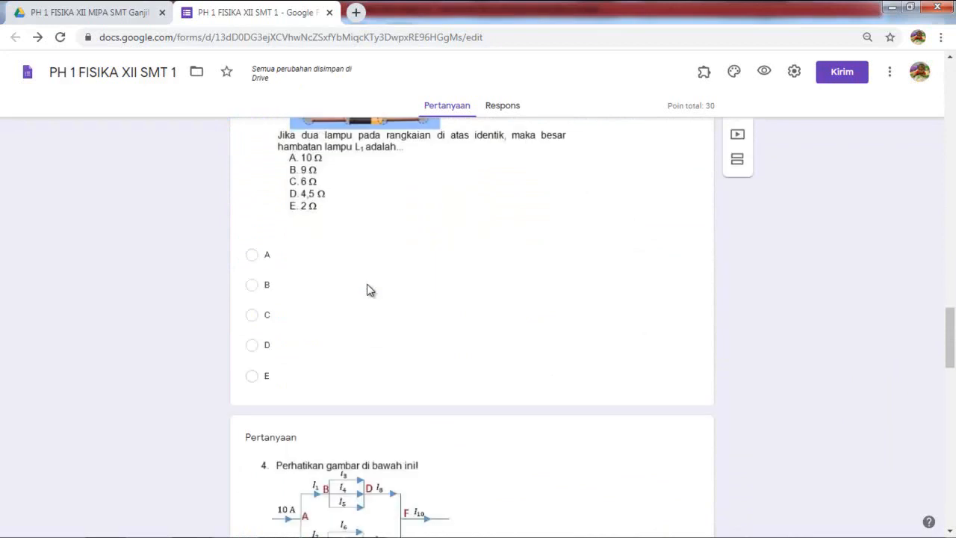
{"action": "left_click", "coordinate": [368, 290]}
{"action": "key", "text": "Return"}
{"action": "scroll", "coordinate": [368, 290], "scroll_direction": "down", "scroll_amount": 2}
{"action": "scroll", "coordinate": [368, 289], "scroll_direction": "down", "scroll_amount": 1}
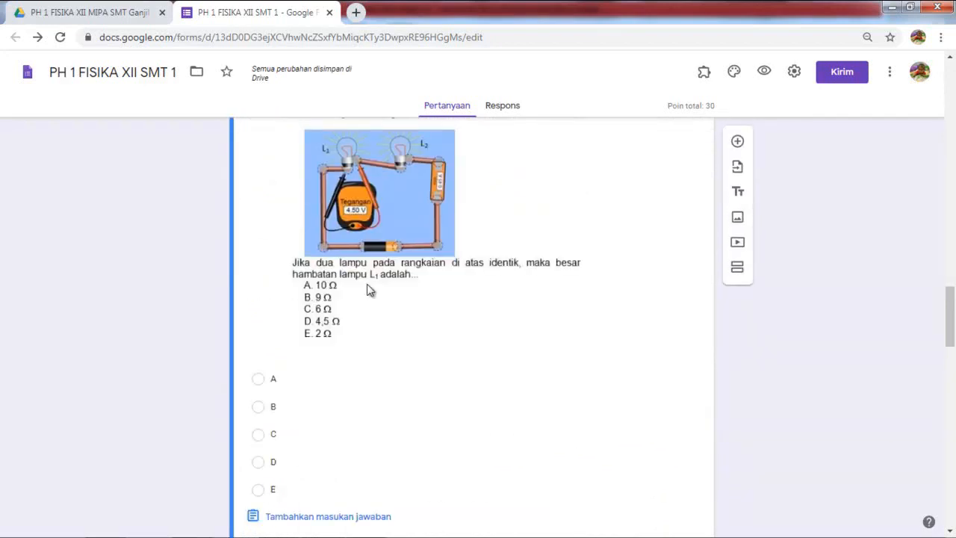
{"action": "scroll", "coordinate": [369, 290], "scroll_direction": "down", "scroll_amount": 1}
{"action": "left_click", "coordinate": [368, 298]}
{"action": "scroll", "coordinate": [368, 290], "scroll_direction": "up", "scroll_amount": 3}
{"action": "type", "text": "15"}
{"action": "scroll", "coordinate": [368, 289], "scroll_direction": "down", "scroll_amount": 8}
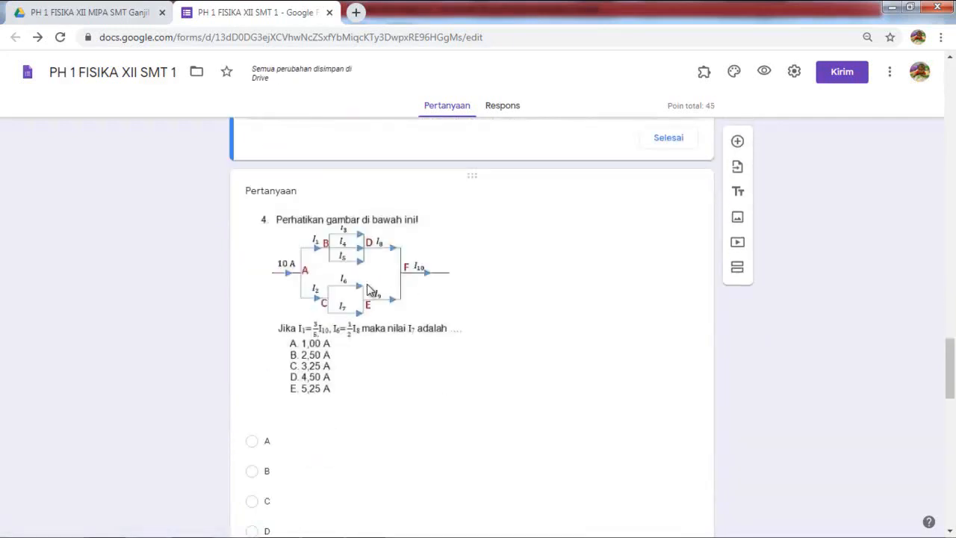
Step: Key question 4 with B as the correct answer, worth 15 points
{"action": "left_click", "coordinate": [368, 290]}
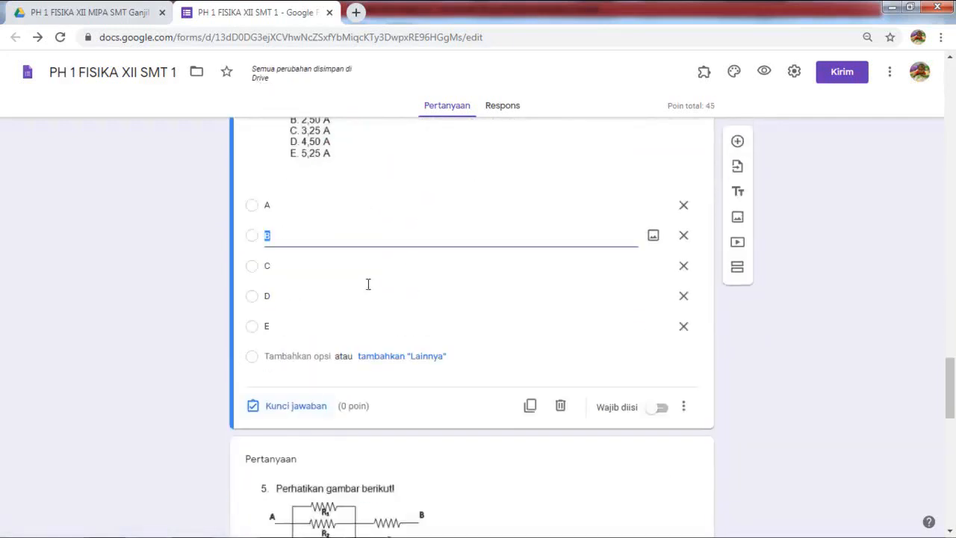
{"action": "type", "text": "15"}
{"action": "scroll", "coordinate": [368, 284], "scroll_direction": "down", "scroll_amount": 4}
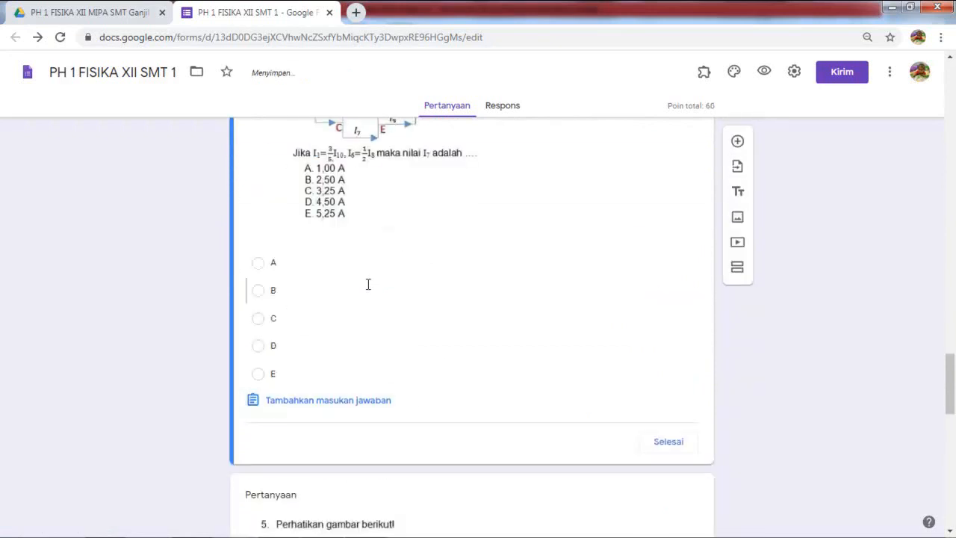
{"action": "left_click", "coordinate": [368, 285]}
{"action": "scroll", "coordinate": [368, 284], "scroll_direction": "down", "scroll_amount": 2}
{"action": "left_click", "coordinate": [368, 283]}
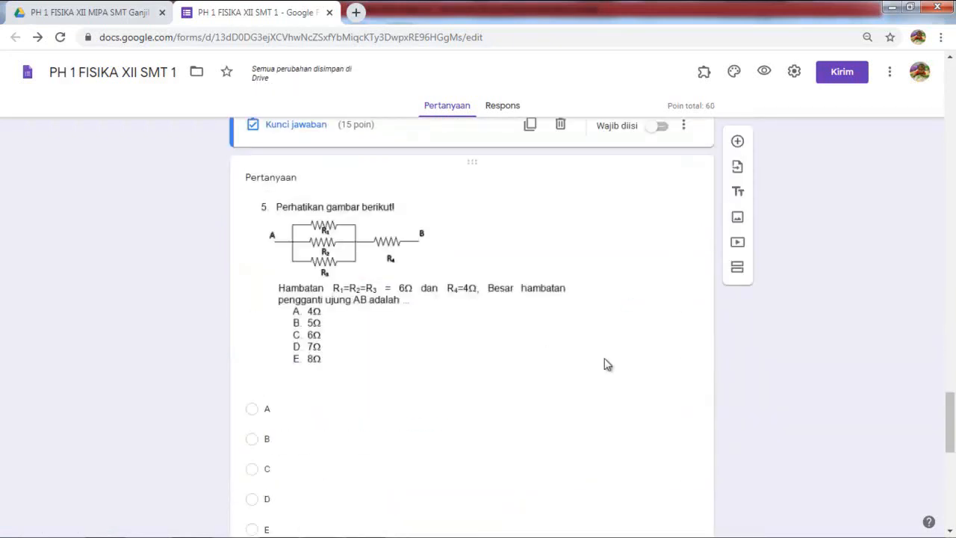
Step: Give question 5 a 15-point answer key with C correct, bringing the total to 75
{"action": "scroll", "coordinate": [594, 156], "scroll_direction": "down", "scroll_amount": 1}
{"action": "left_click", "coordinate": [597, 148]}
{"action": "left_click", "coordinate": [296, 464]}
{"action": "type", "text": "15"}
{"action": "scroll", "coordinate": [319, 175], "scroll_direction": "down", "scroll_amount": 8}
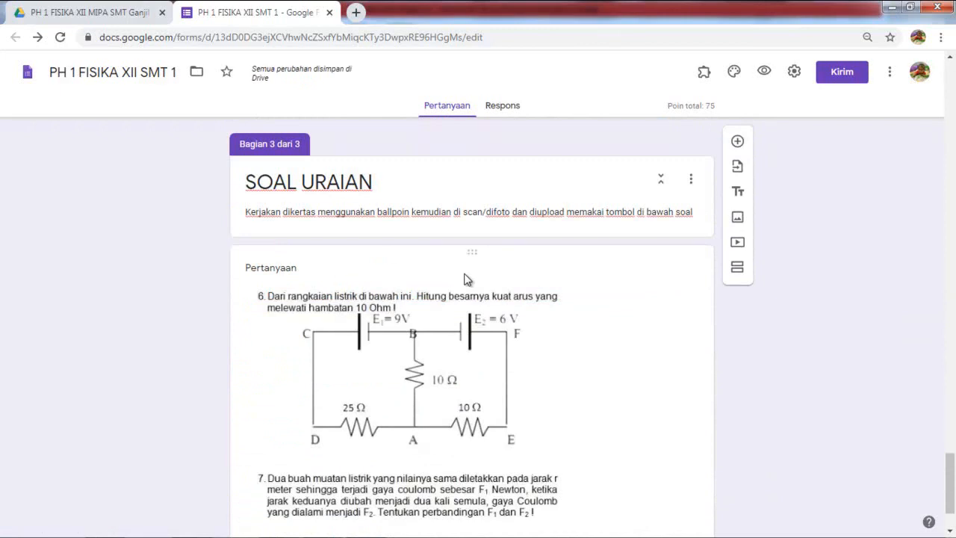
{"action": "scroll", "coordinate": [320, 307], "scroll_direction": "up", "scroll_amount": 10}
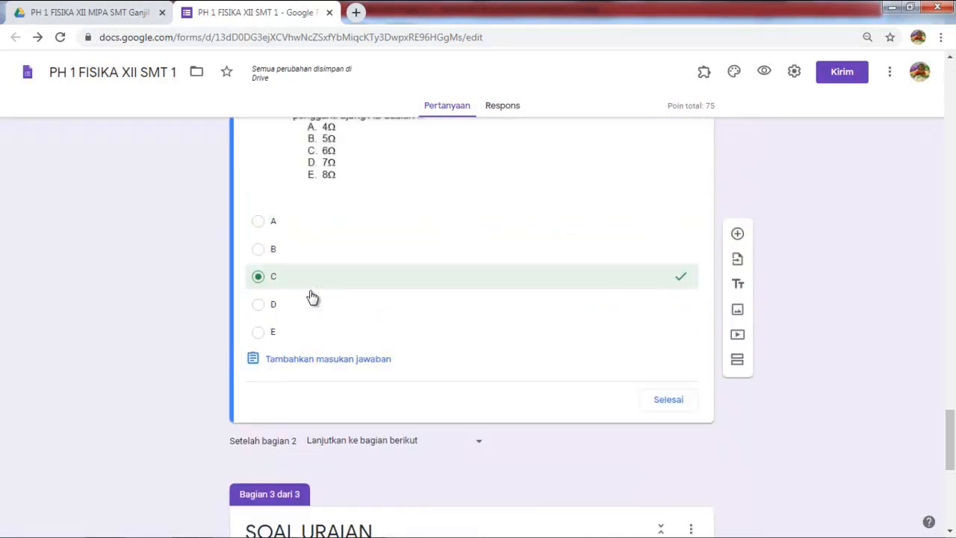
{"action": "scroll", "coordinate": [312, 295], "scroll_direction": "up", "scroll_amount": 8}
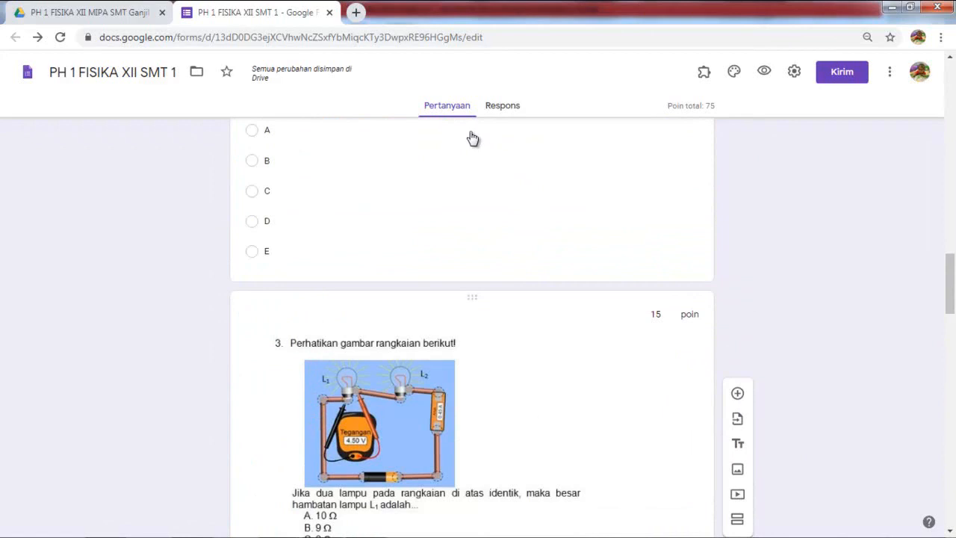
{"action": "scroll", "coordinate": [448, 142], "scroll_direction": "down", "scroll_amount": 2}
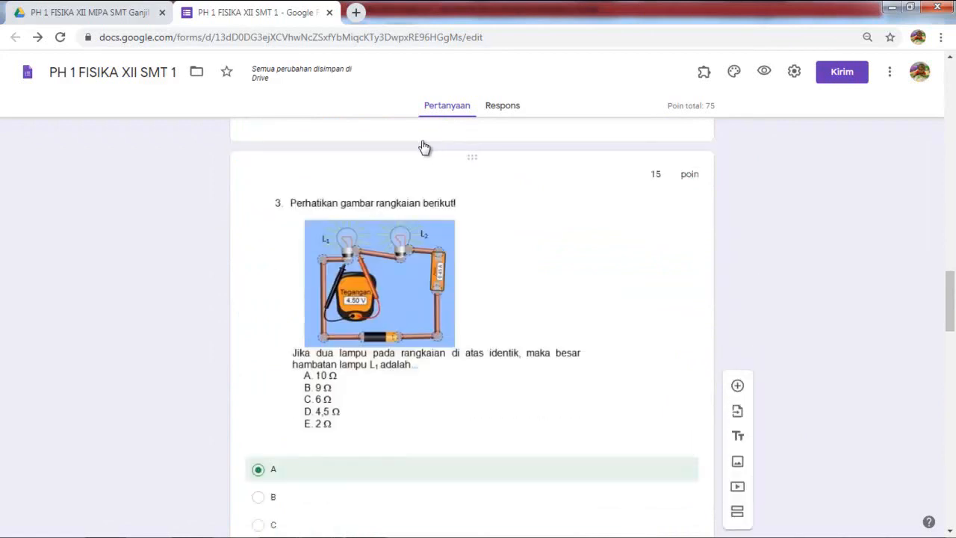
{"action": "scroll", "coordinate": [352, 154], "scroll_direction": "down", "scroll_amount": 8}
{"action": "scroll", "coordinate": [354, 147], "scroll_direction": "down", "scroll_amount": 15}
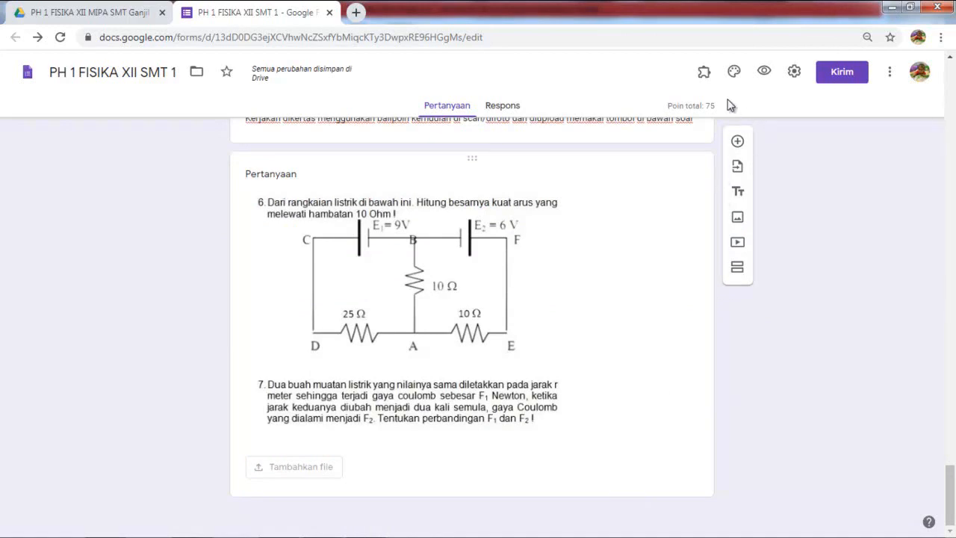
{"action": "scroll", "coordinate": [701, 124], "scroll_direction": "up", "scroll_amount": 8}
{"action": "scroll", "coordinate": [702, 124], "scroll_direction": "up", "scroll_amount": 20}
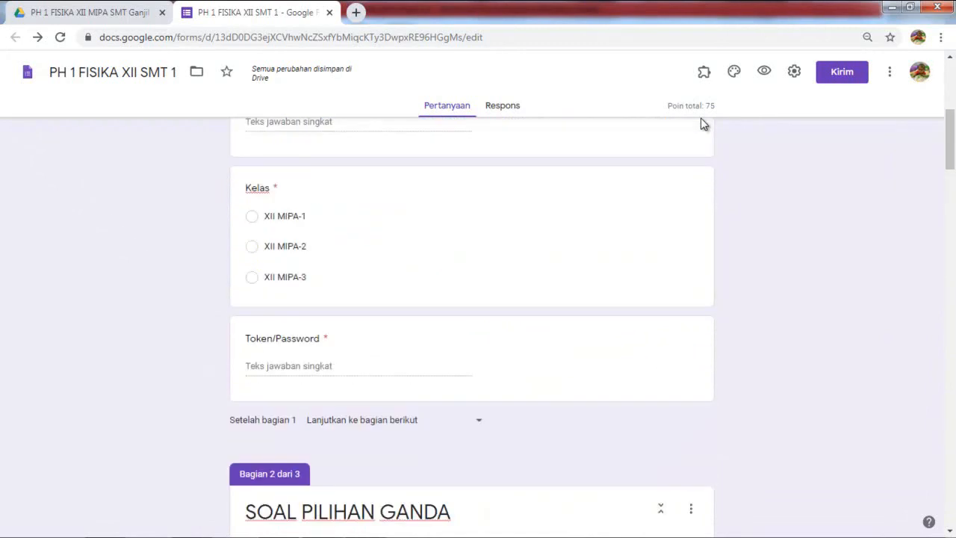
{"action": "scroll", "coordinate": [702, 123], "scroll_direction": "up", "scroll_amount": 5}
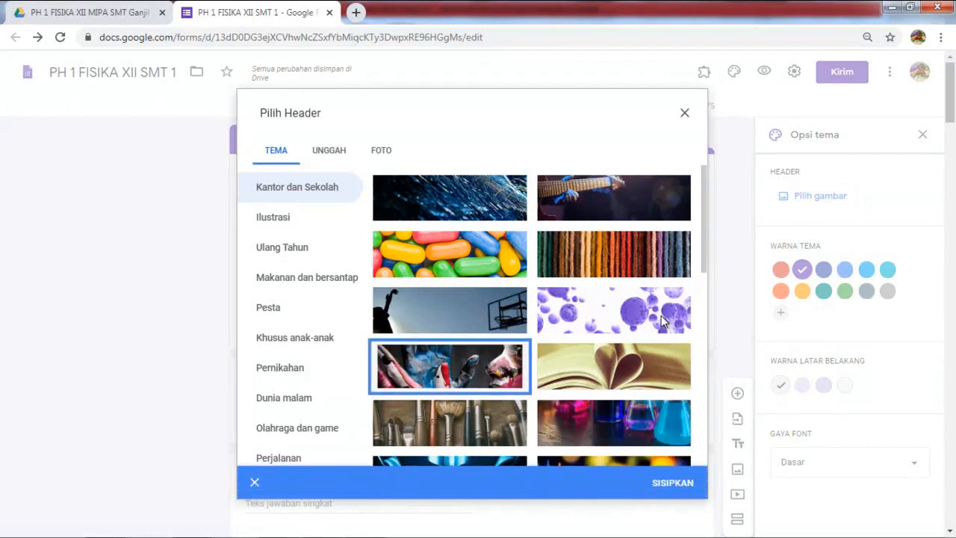
Step: Insert a stock Tema header picture, then remove it to choose another header
{"action": "key", "text": "Return"}
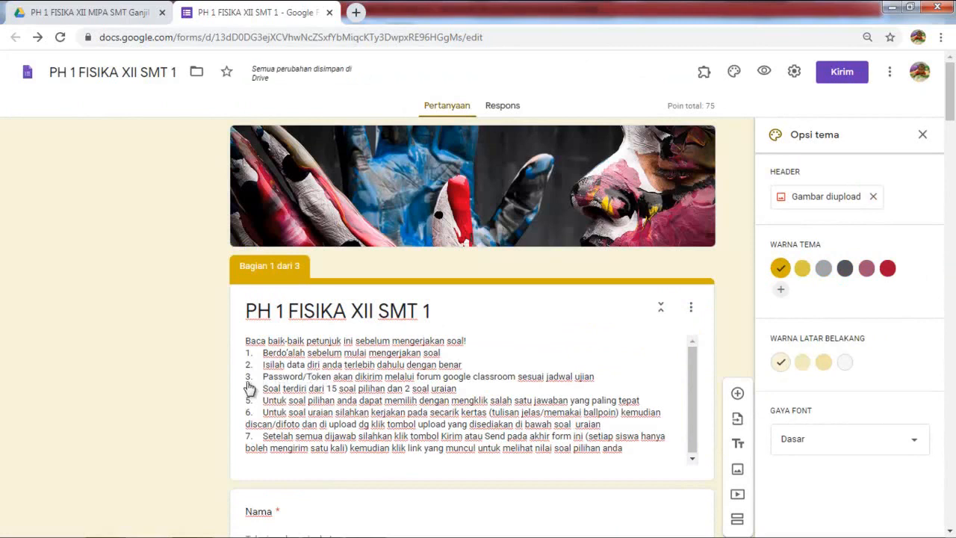
{"action": "key", "text": "Return"}
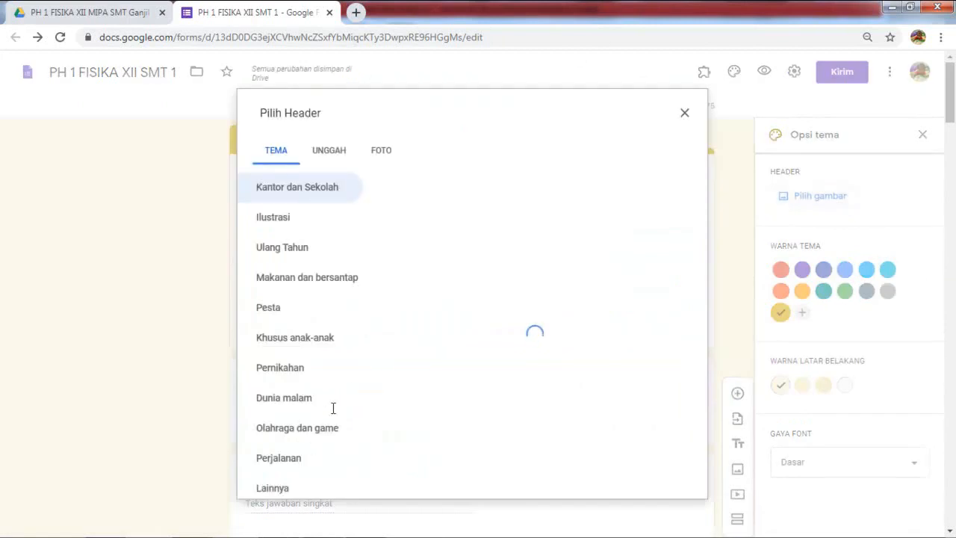
Step: Upload KOP3 from the PH 1 Fisika kelas XII folder as the header image
{"action": "left_click", "coordinate": [329, 150]}
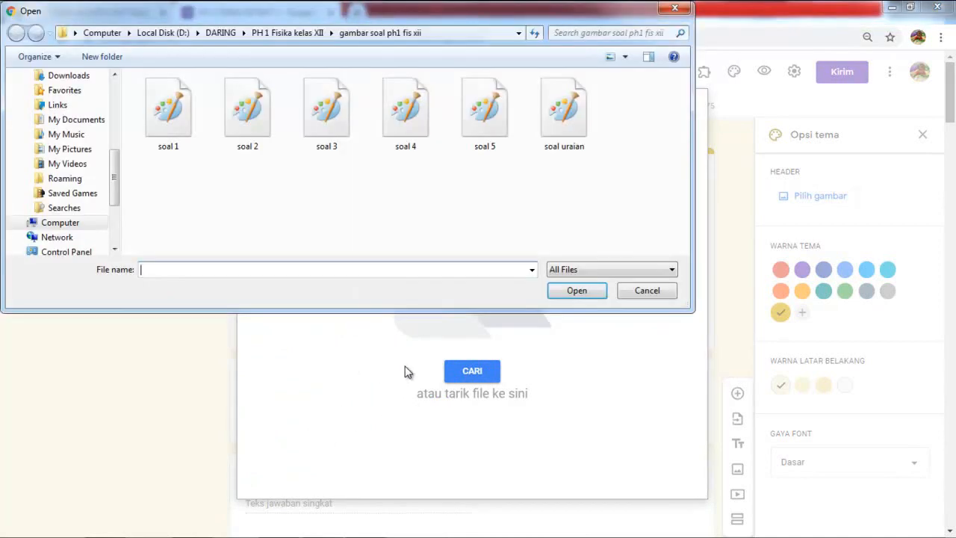
{"action": "left_click", "coordinate": [288, 33]}
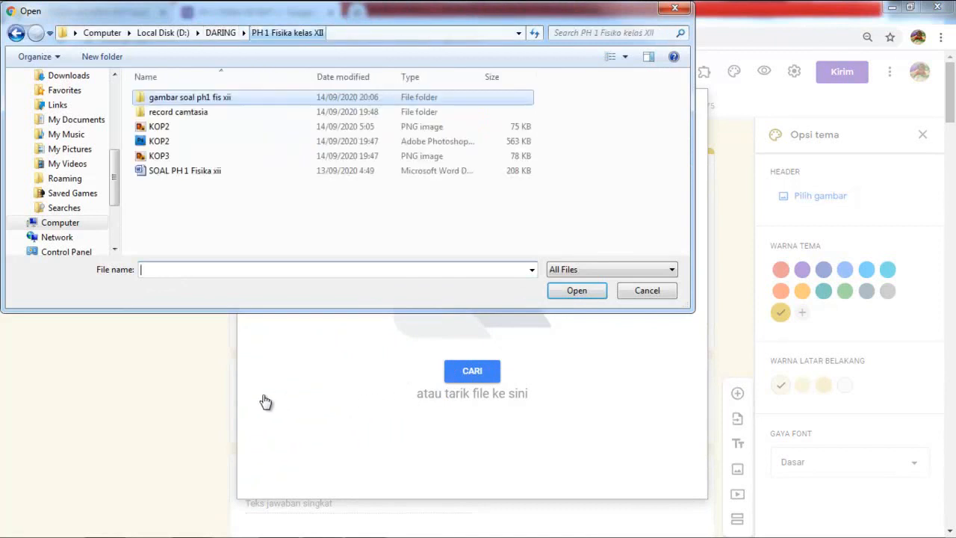
{"action": "left_click", "coordinate": [158, 156]}
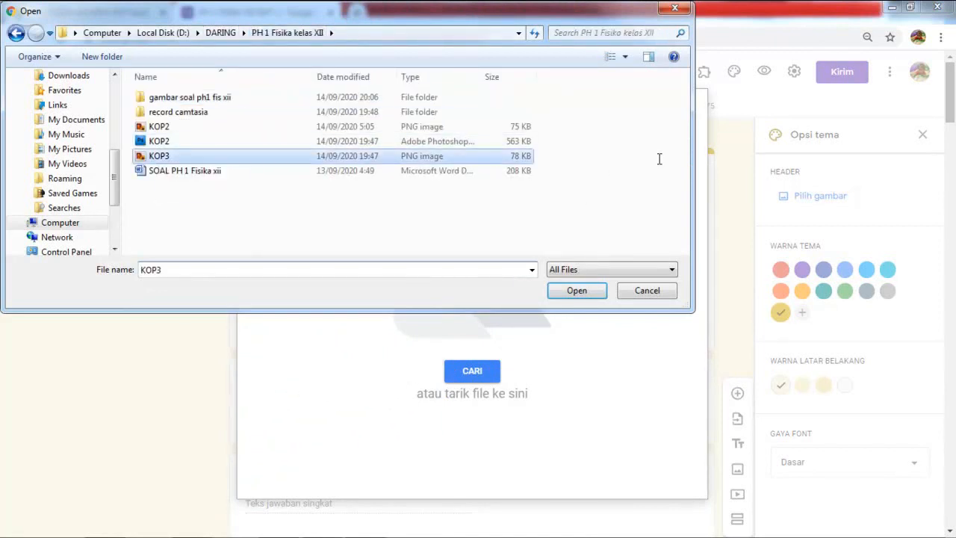
{"action": "key", "text": "Return"}
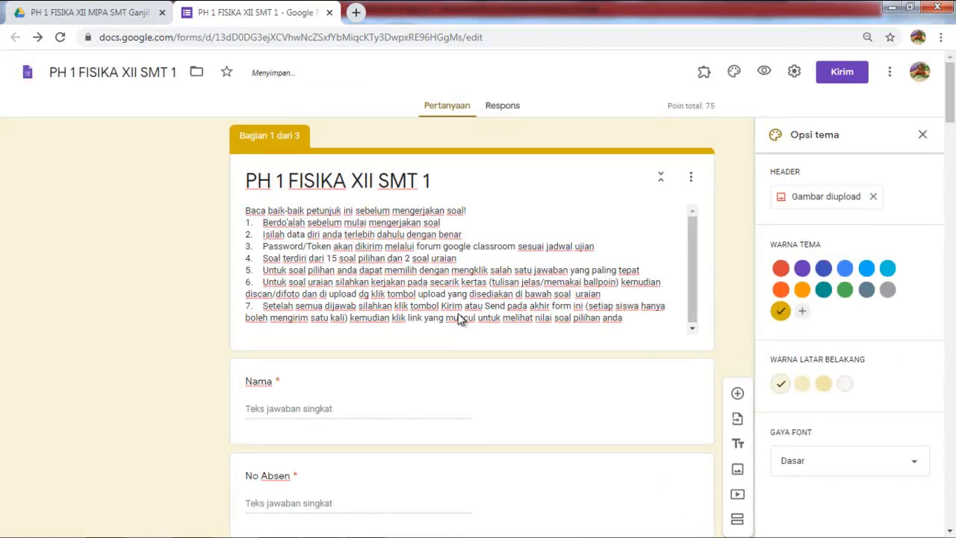
Step: Check the SMA Negeri Senduro letterhead at the top, then preview the form
{"action": "left_click", "coordinate": [461, 319]}
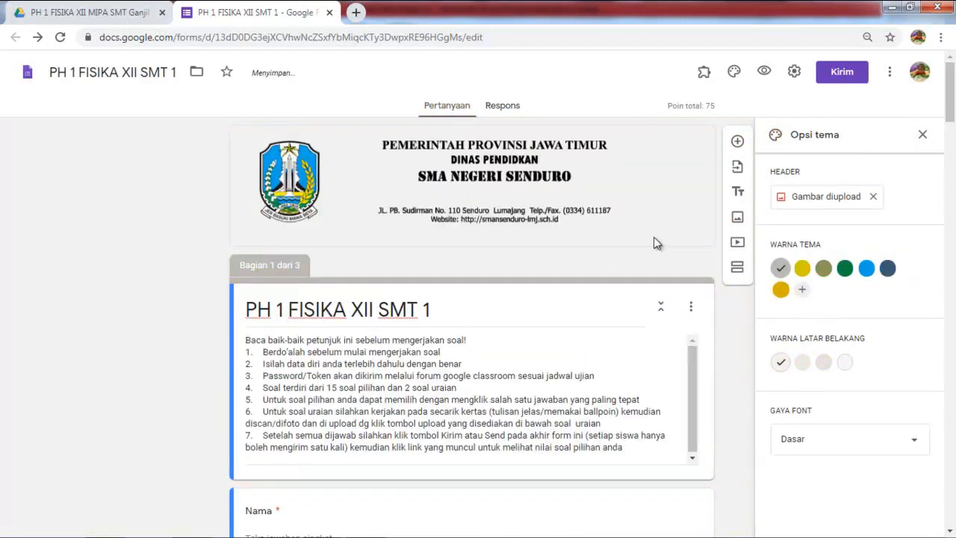
{"action": "scroll", "coordinate": [654, 242], "scroll_direction": "down", "scroll_amount": 2}
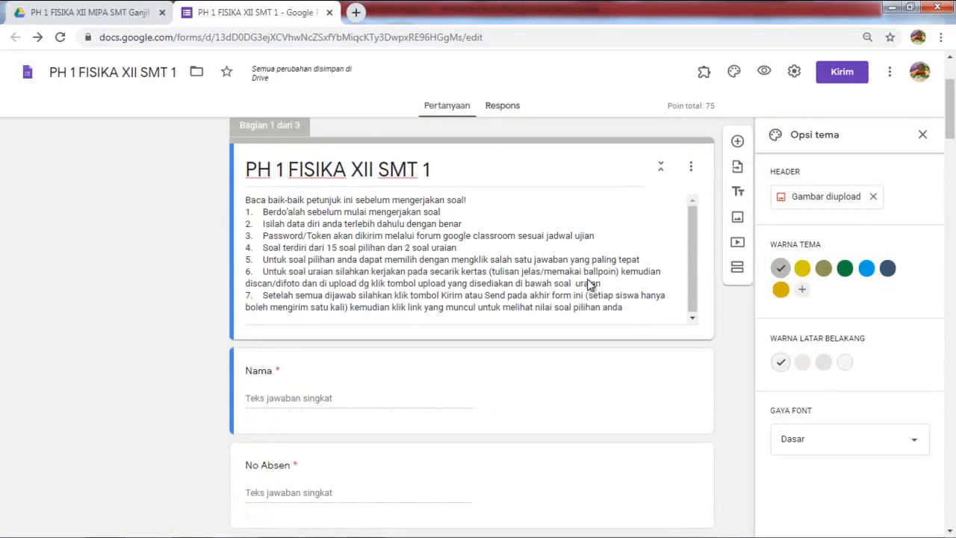
{"action": "scroll", "coordinate": [590, 284], "scroll_direction": "up", "scroll_amount": 2}
{"action": "scroll", "coordinate": [418, 299], "scroll_direction": "down", "scroll_amount": 2}
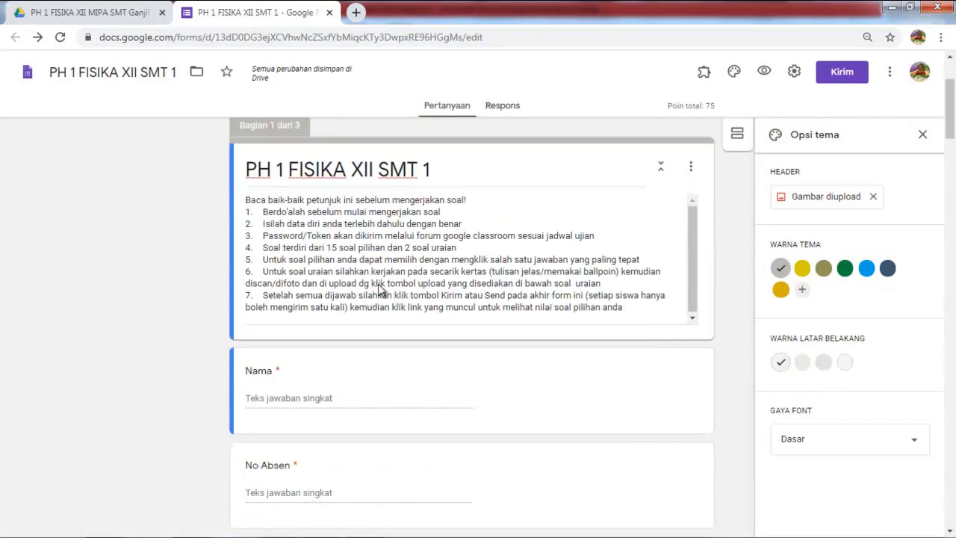
{"action": "scroll", "coordinate": [387, 297], "scroll_direction": "down", "scroll_amount": 6}
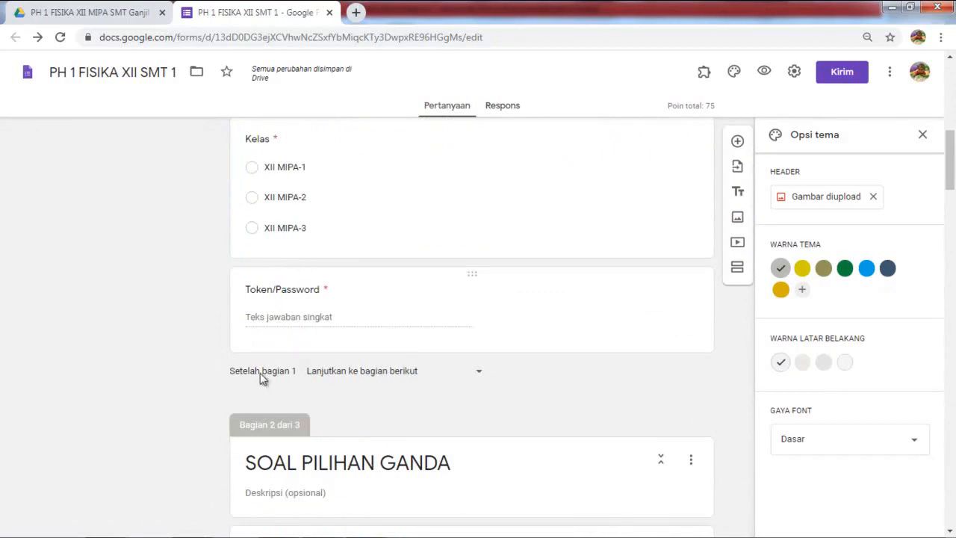
{"action": "scroll", "coordinate": [277, 327], "scroll_direction": "up", "scroll_amount": 6}
{"action": "scroll", "coordinate": [430, 348], "scroll_direction": "up", "scroll_amount": 2}
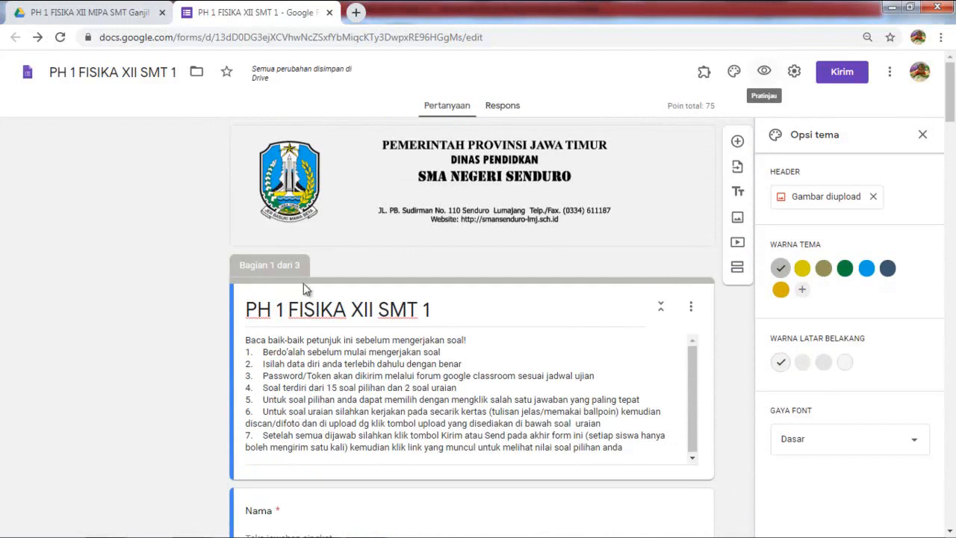
{"action": "left_click", "coordinate": [764, 71]}
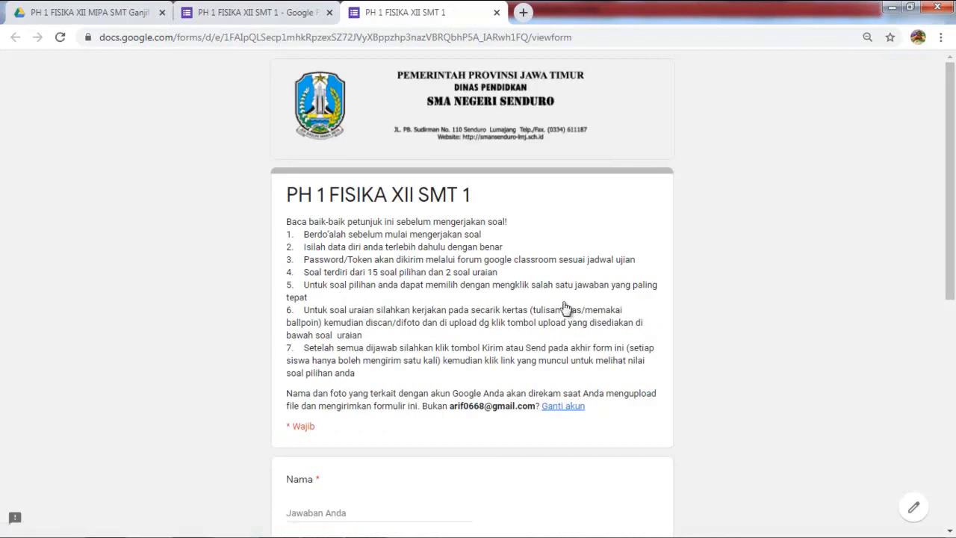
Step: In the preview, enter a student's name, absence number 10 and class XII MIPA-1
{"action": "scroll", "coordinate": [437, 321], "scroll_direction": "down", "scroll_amount": 2}
{"action": "scroll", "coordinate": [436, 323], "scroll_direction": "down", "scroll_amount": 1}
{"action": "left_click", "coordinate": [333, 317]}
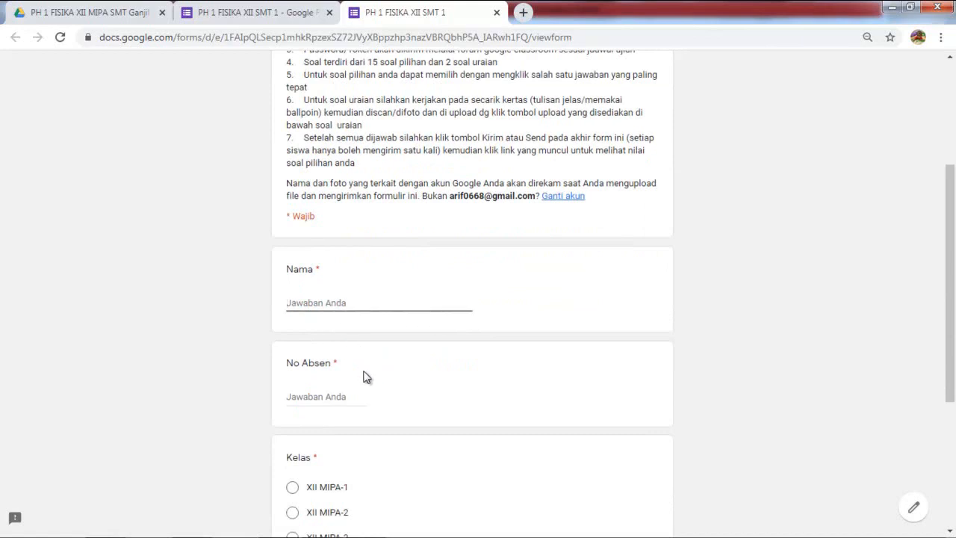
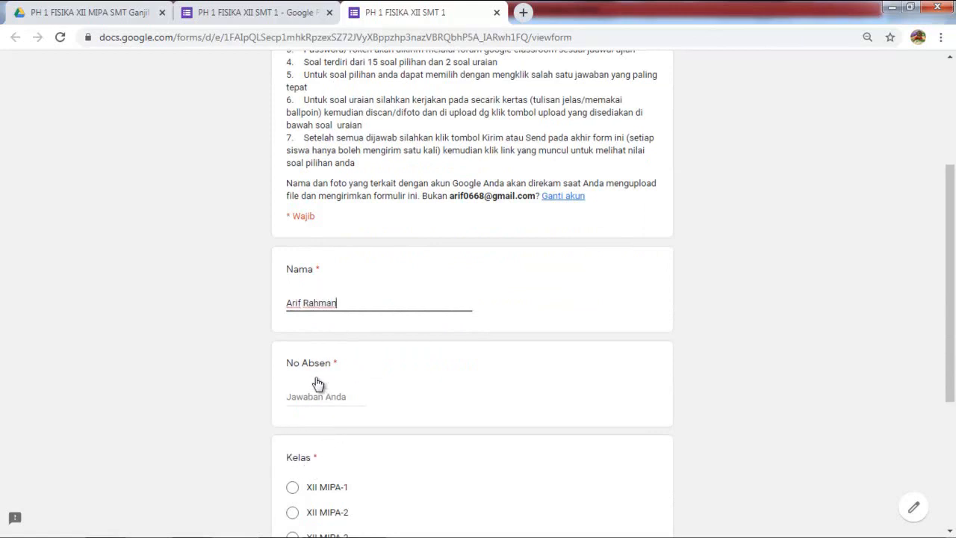
{"action": "left_click", "coordinate": [301, 401]}
{"action": "type", "text": "1"}
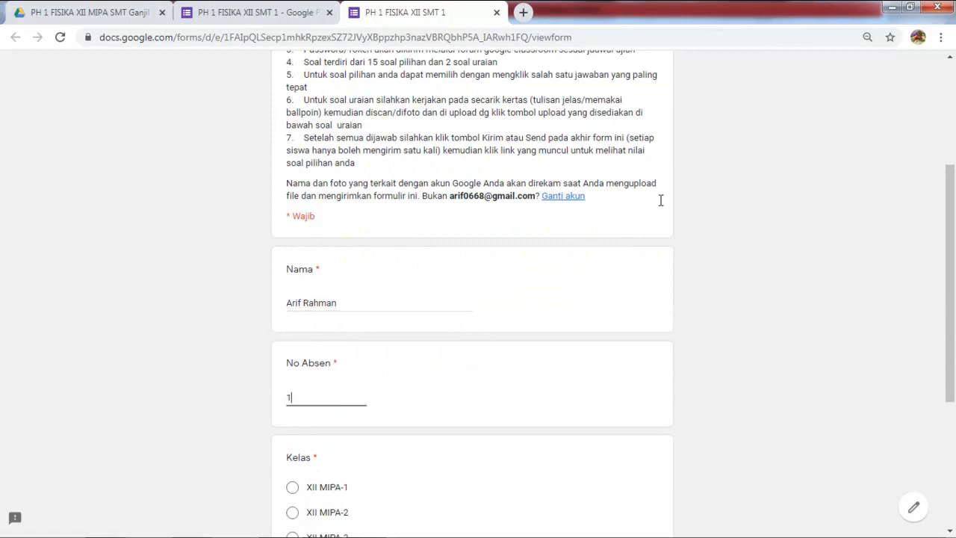
{"action": "type", "text": "o"}
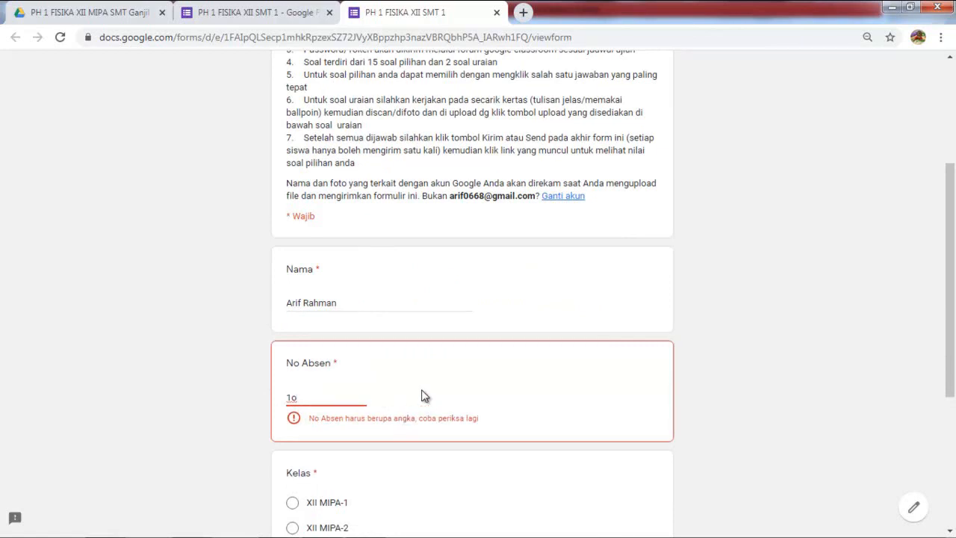
{"action": "key", "text": "BackSpace"}
{"action": "type", "text": "0"}
{"action": "scroll", "coordinate": [478, 427], "scroll_direction": "down", "scroll_amount": 1}
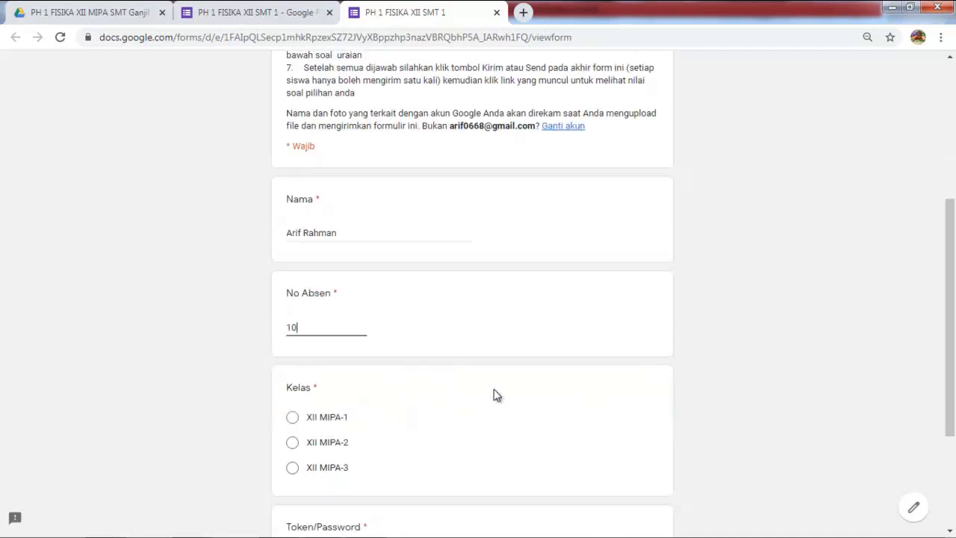
{"action": "left_click", "coordinate": [455, 427]}
Step: Enter a test token that fails the case-sensitive validation, then return to the editor tab
{"action": "scroll", "coordinate": [500, 414], "scroll_direction": "down", "scroll_amount": 2}
{"action": "scroll", "coordinate": [512, 400], "scroll_direction": "down", "scroll_amount": 1}
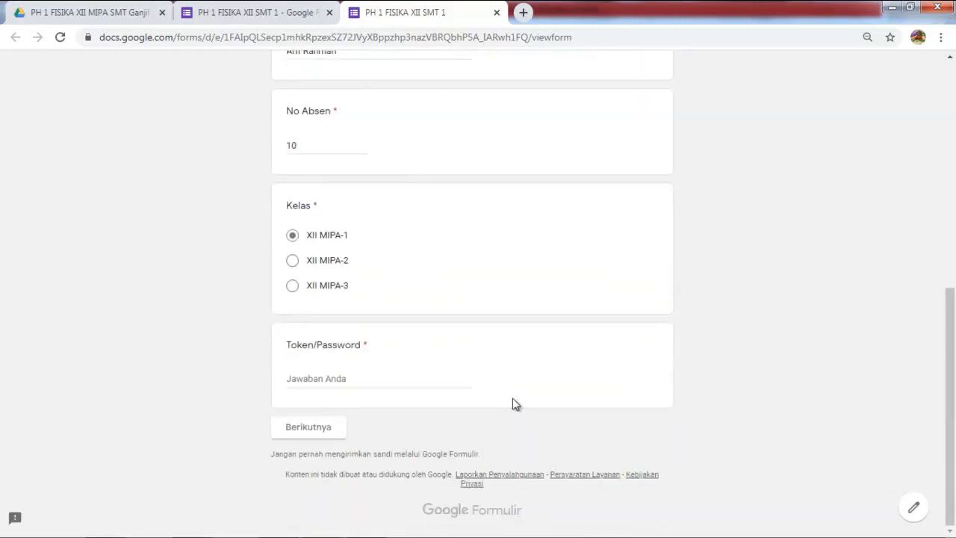
{"action": "left_click", "coordinate": [540, 378]}
{"action": "type", "text": "Fisika"}
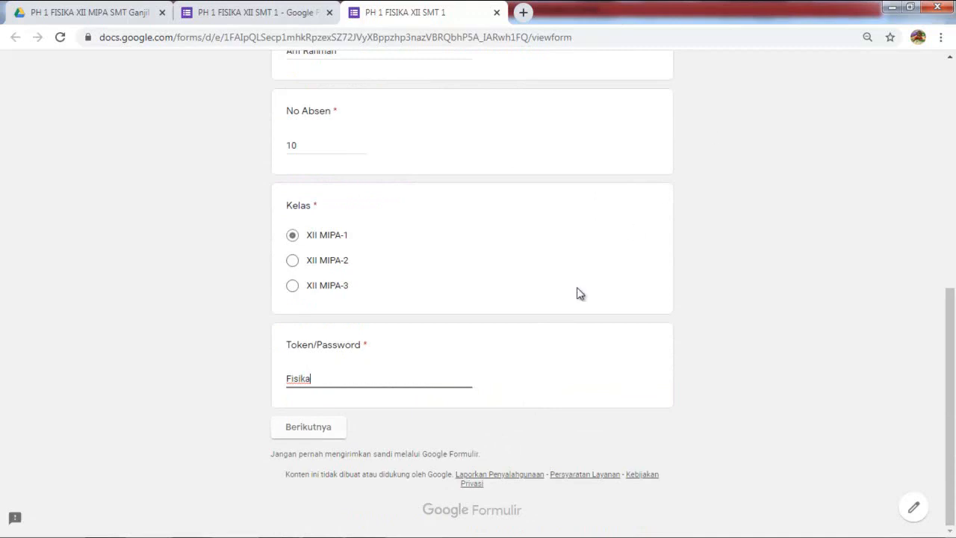
{"action": "left_click", "coordinate": [479, 427]}
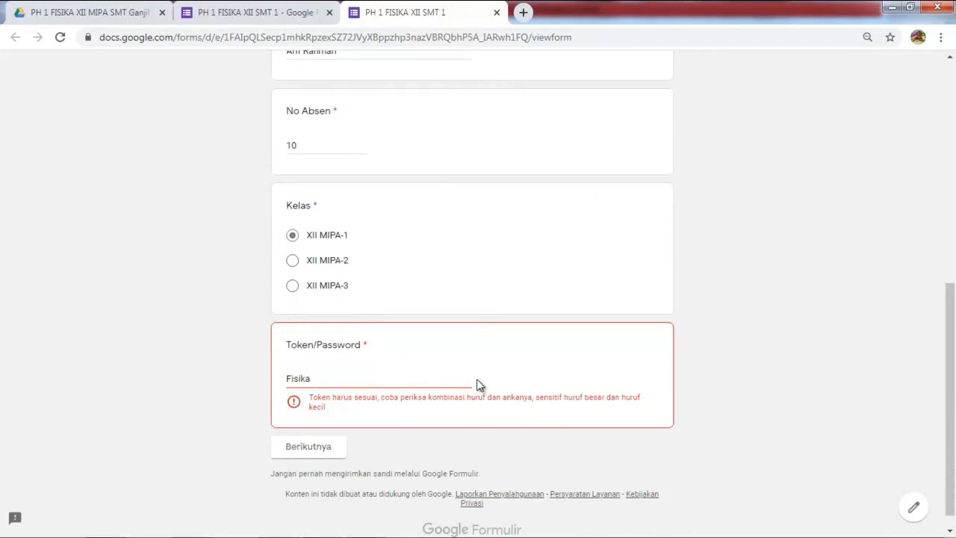
{"action": "key", "text": "ctrl+shift+Tab"}
{"action": "scroll", "coordinate": [478, 384], "scroll_direction": "down", "scroll_amount": 10}
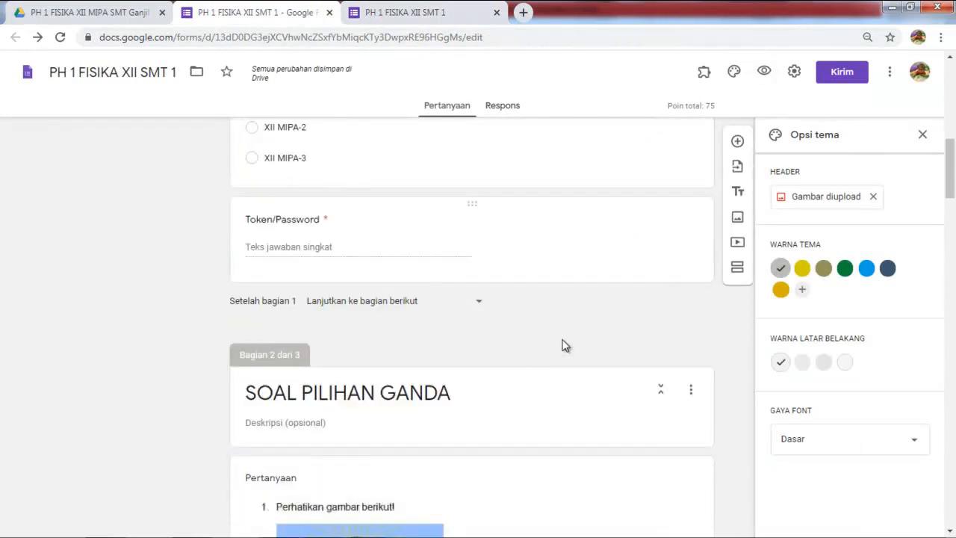
Step: Copy the required token from the Token/Password validation rule into the preview's token answer and advance
{"action": "left_click", "coordinate": [579, 272]}
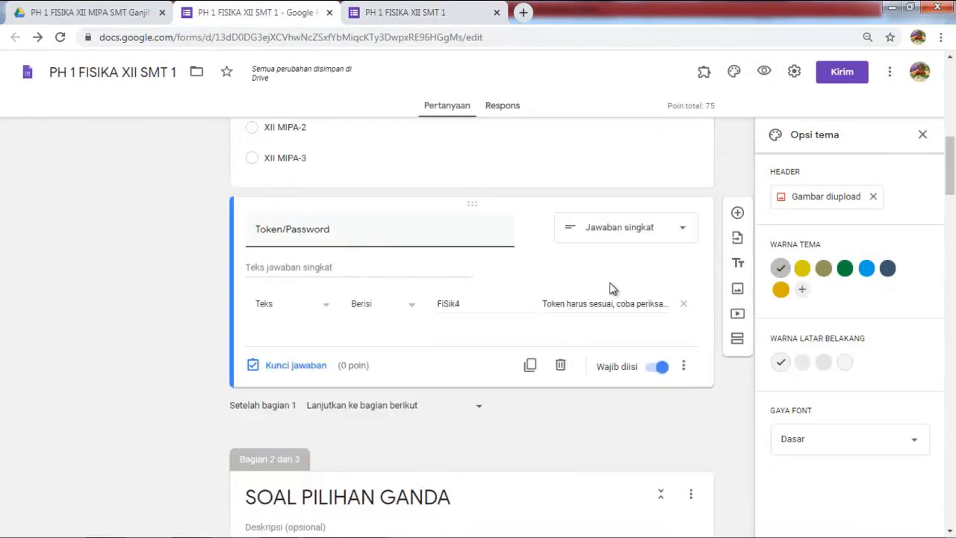
{"action": "left_click_drag", "start_coordinate": [437, 304], "coordinate": [449, 303]}
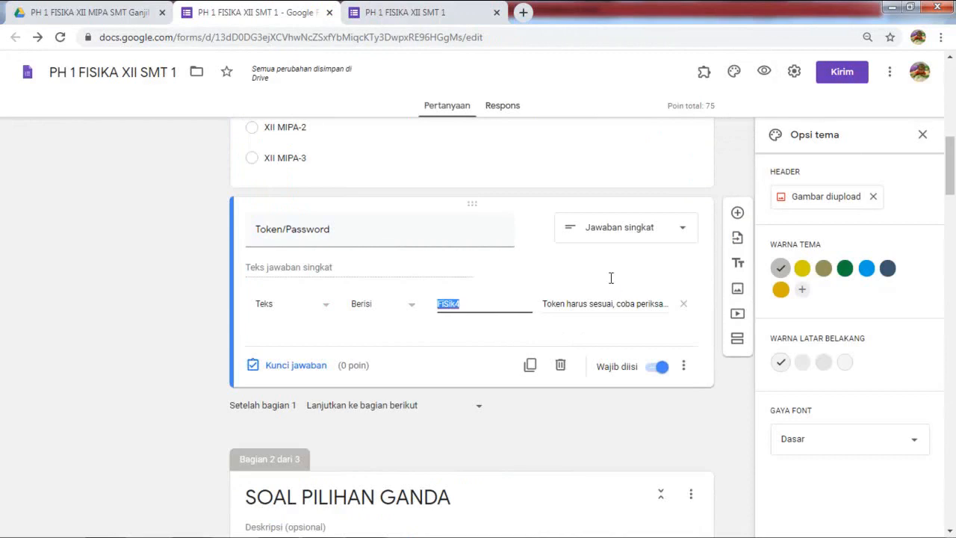
{"action": "right_click", "coordinate": [453, 303]}
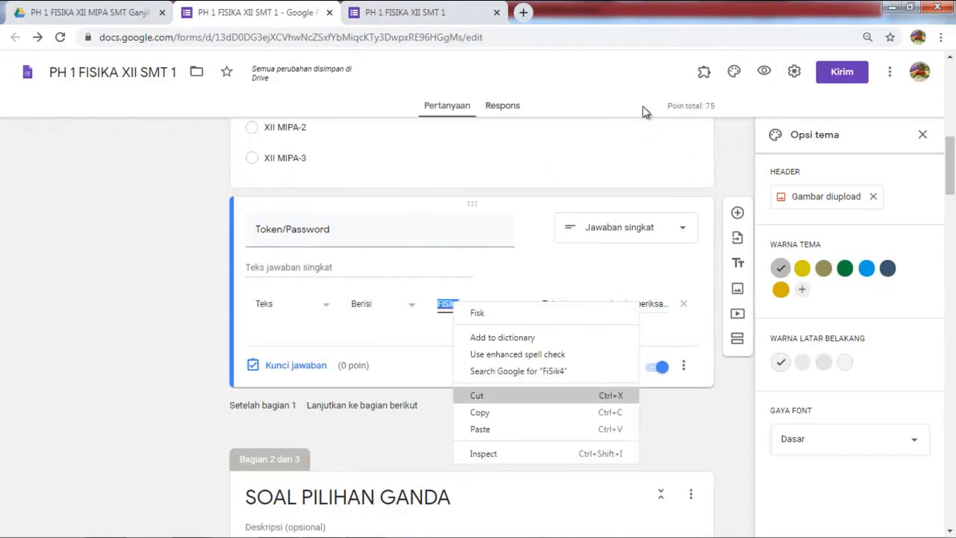
{"action": "left_click", "coordinate": [479, 412]}
{"action": "key", "text": "ctrl+Tab"}
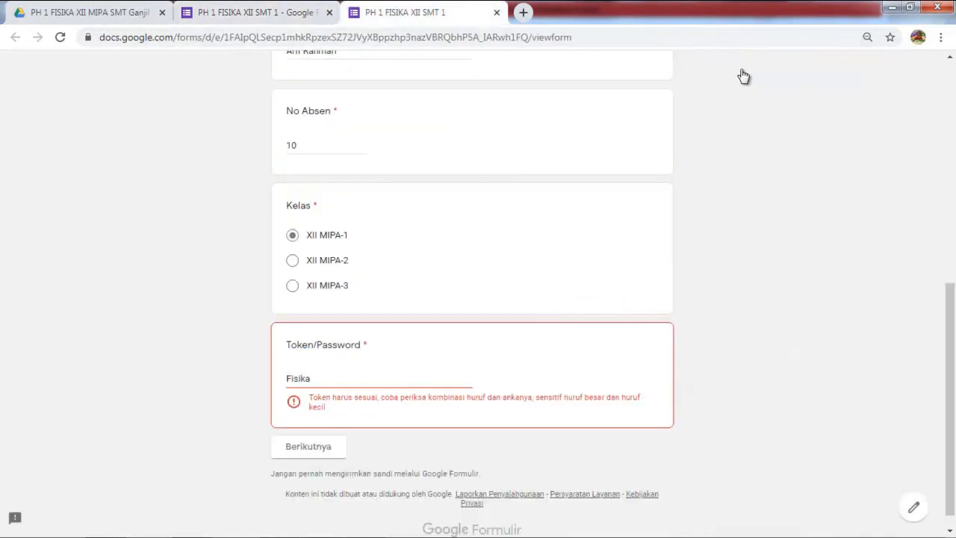
{"action": "key", "text": "Tab"}
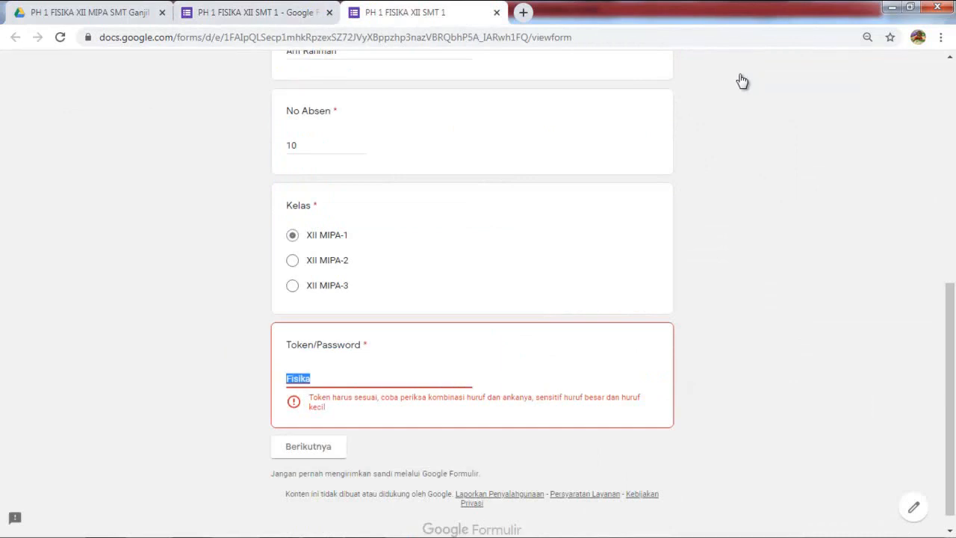
{"action": "key", "text": "ctrl+v"}
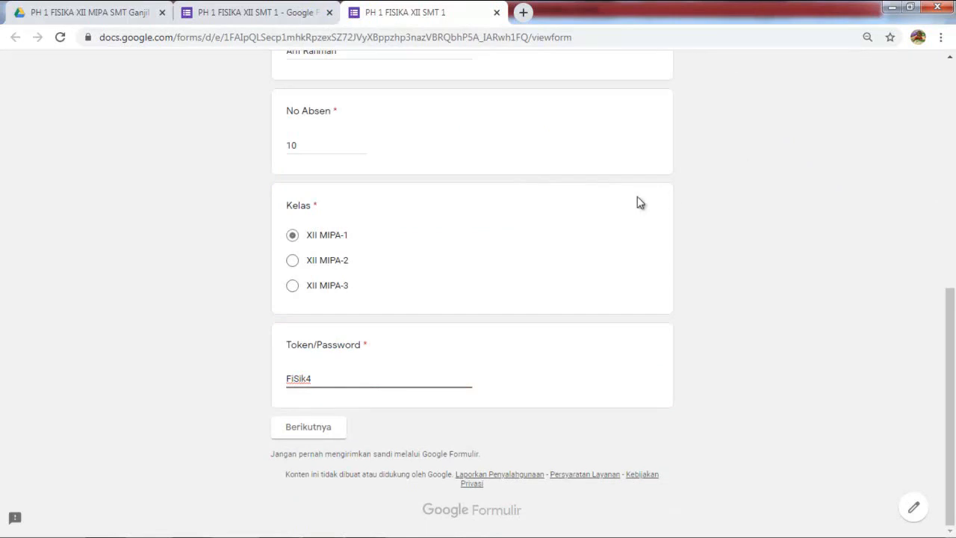
{"action": "key", "text": "Return"}
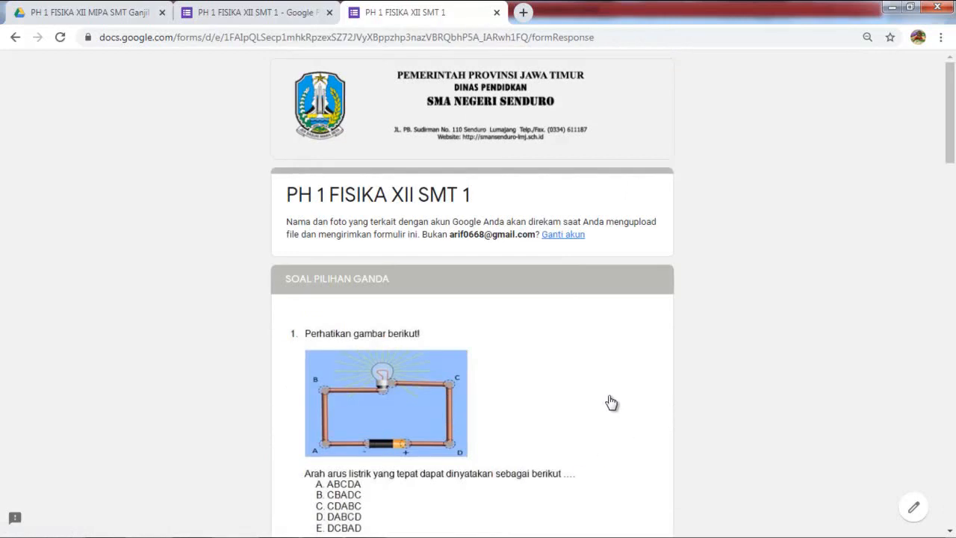
Step: Answer questions 1–5 with A, A, A, B and C, and continue to SOAL URAIAN
{"action": "scroll", "coordinate": [463, 362], "scroll_direction": "down", "scroll_amount": 2}
{"action": "scroll", "coordinate": [466, 357], "scroll_direction": "down", "scroll_amount": 2}
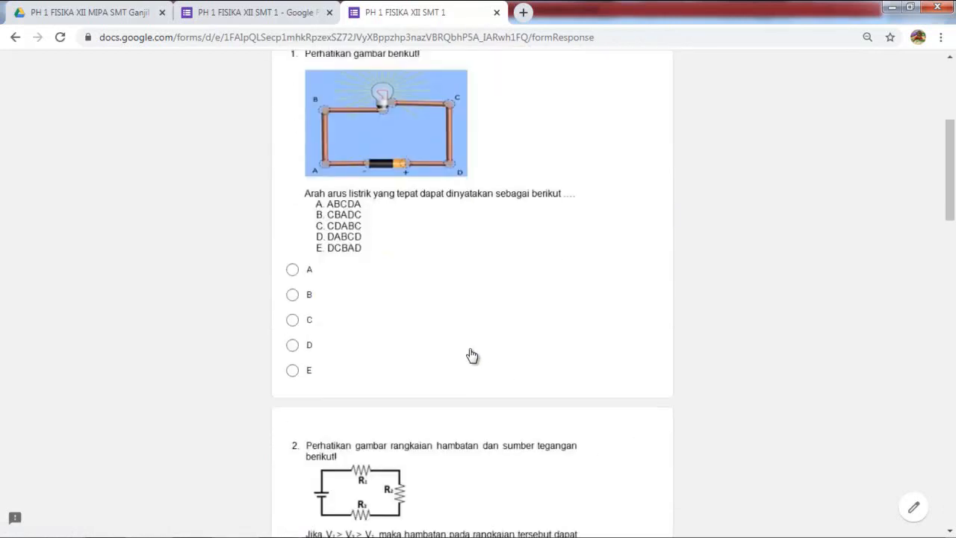
{"action": "left_click", "coordinate": [293, 270]}
{"action": "scroll", "coordinate": [682, 485], "scroll_direction": "down", "scroll_amount": 3}
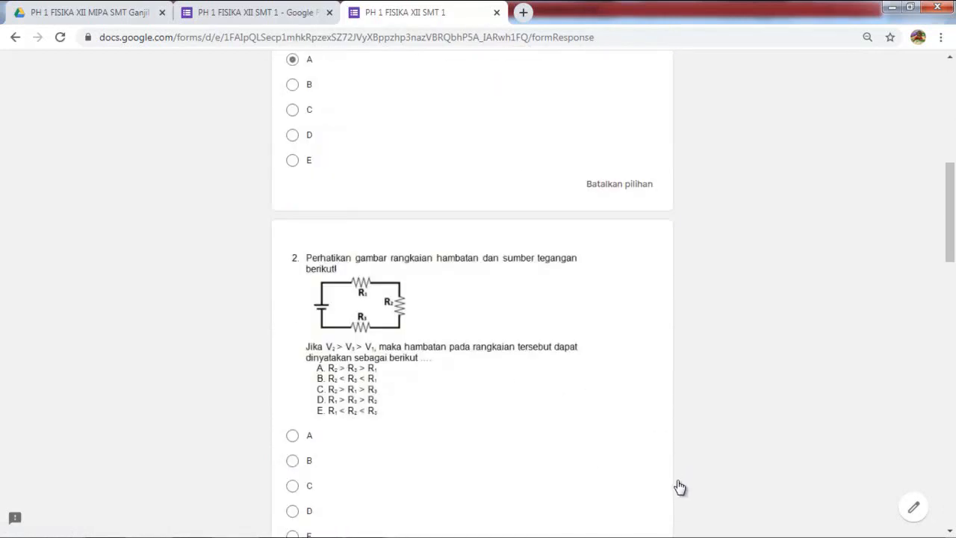
{"action": "left_click", "coordinate": [293, 436]}
{"action": "scroll", "coordinate": [524, 302], "scroll_direction": "down", "scroll_amount": 8}
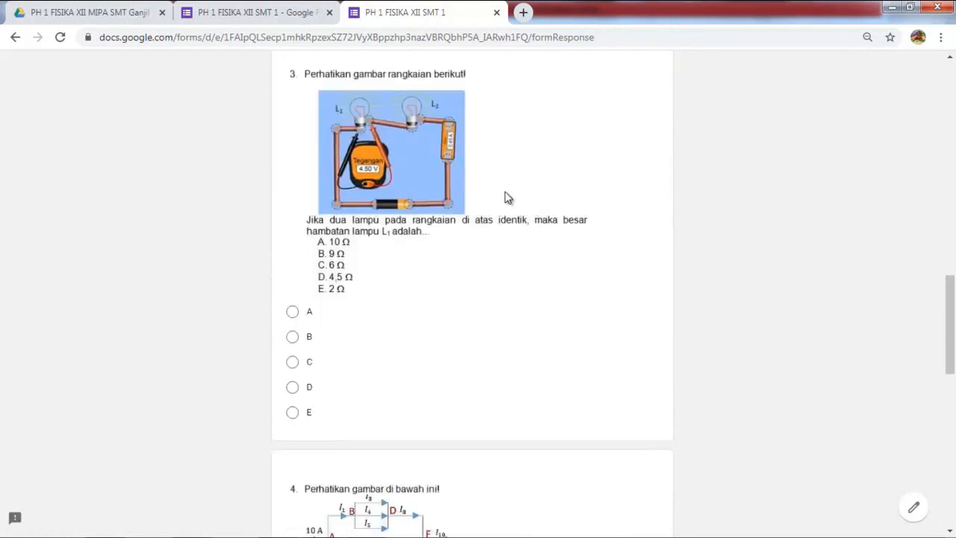
{"action": "left_click", "coordinate": [293, 311]}
{"action": "scroll", "coordinate": [515, 156], "scroll_direction": "down", "scroll_amount": 5}
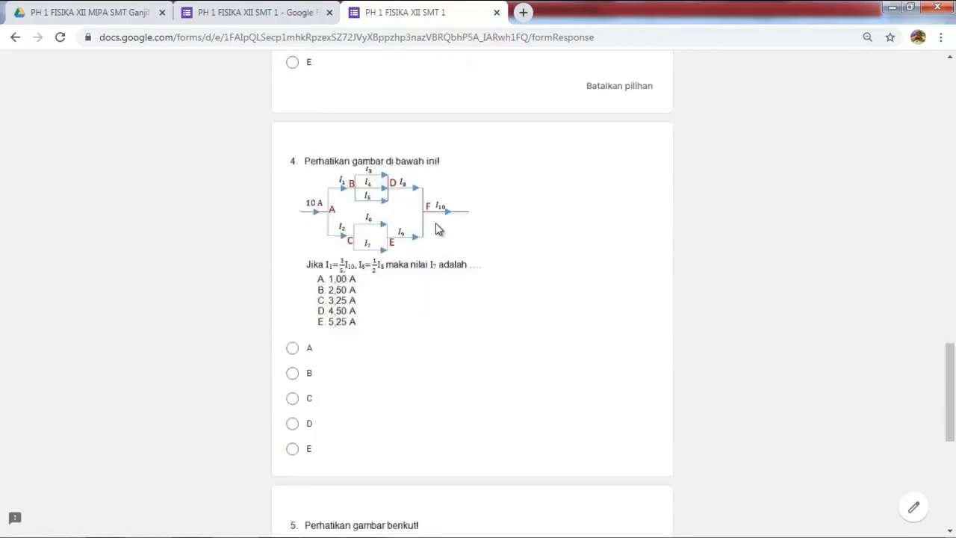
{"action": "left_click", "coordinate": [292, 373]}
{"action": "scroll", "coordinate": [438, 229], "scroll_direction": "down", "scroll_amount": 4}
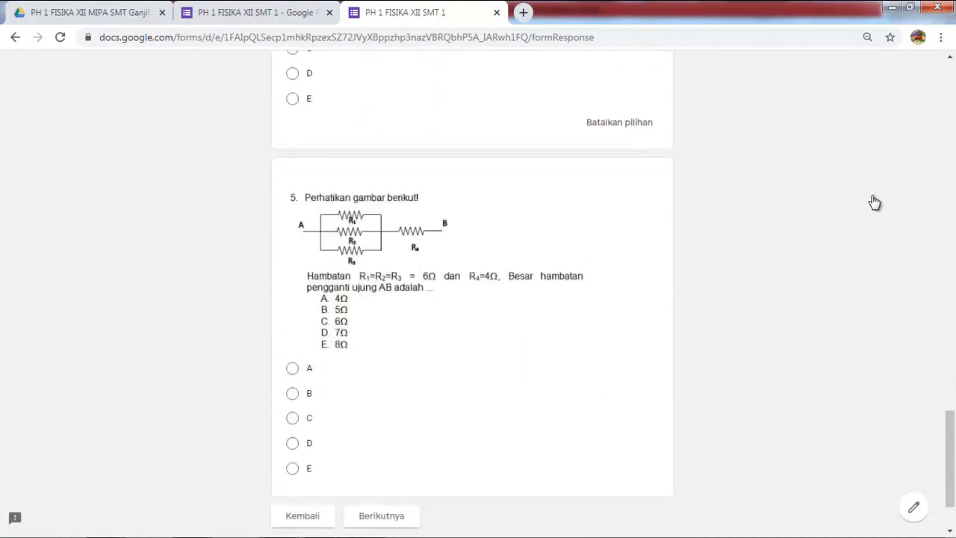
{"action": "left_click", "coordinate": [292, 419]}
{"action": "scroll", "coordinate": [820, 204], "scroll_direction": "down", "scroll_amount": 2}
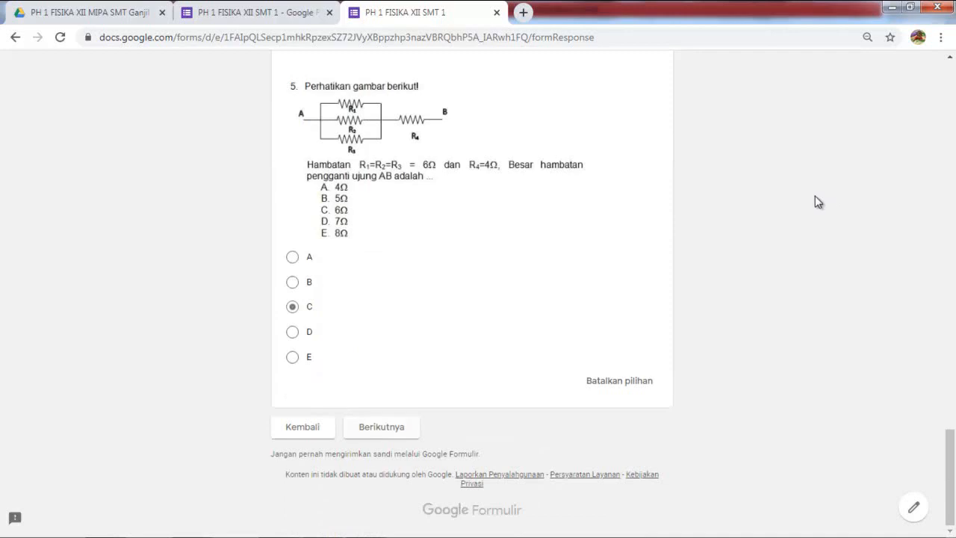
{"action": "left_click", "coordinate": [409, 425]}
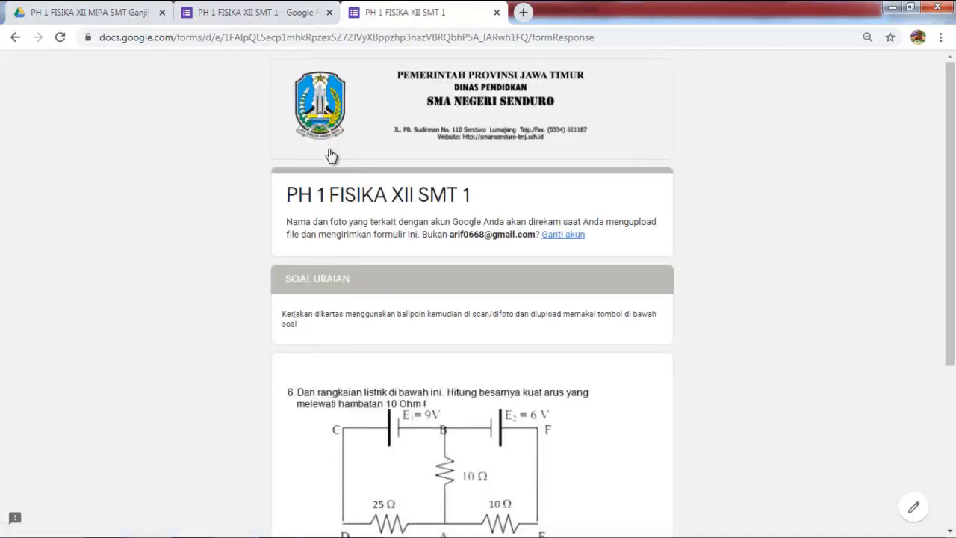
Step: Upload soal 2.JPG from the gambar soal ph1 fis xii folder as an answer file
{"action": "scroll", "coordinate": [457, 371], "scroll_direction": "down", "scroll_amount": 3}
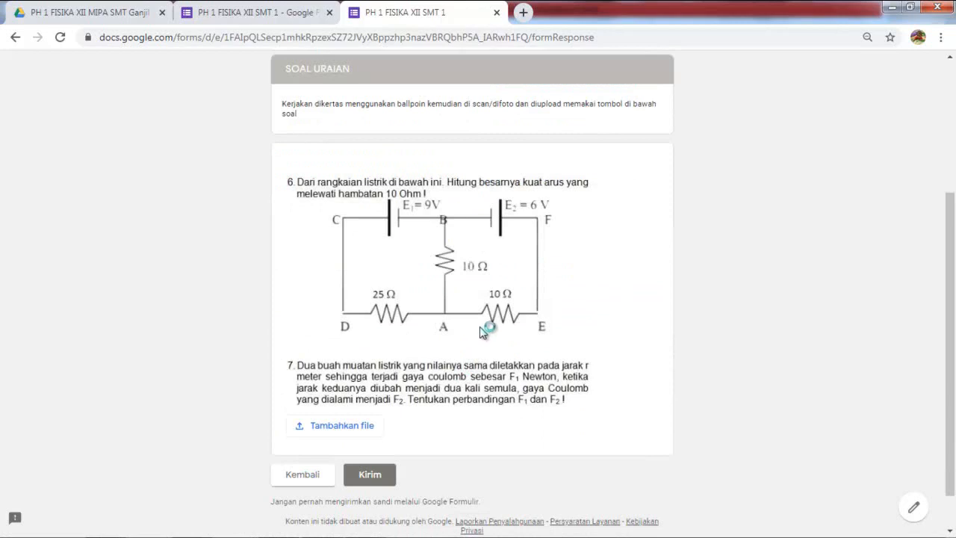
{"action": "left_click", "coordinate": [336, 425]}
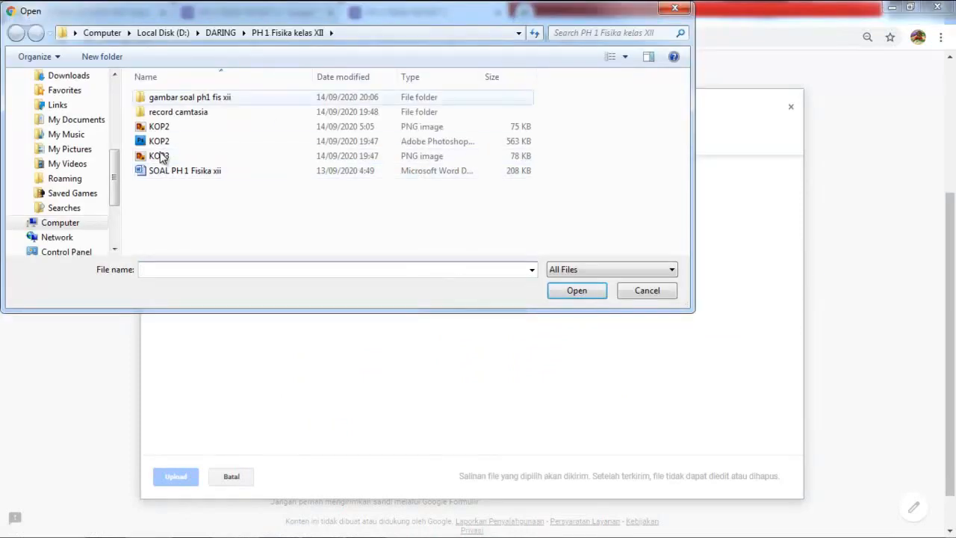
{"action": "left_click", "coordinate": [190, 97]}
{"action": "double_click", "coordinate": [190, 97]}
{"action": "left_click", "coordinate": [251, 112]}
{"action": "left_click", "coordinate": [570, 289]}
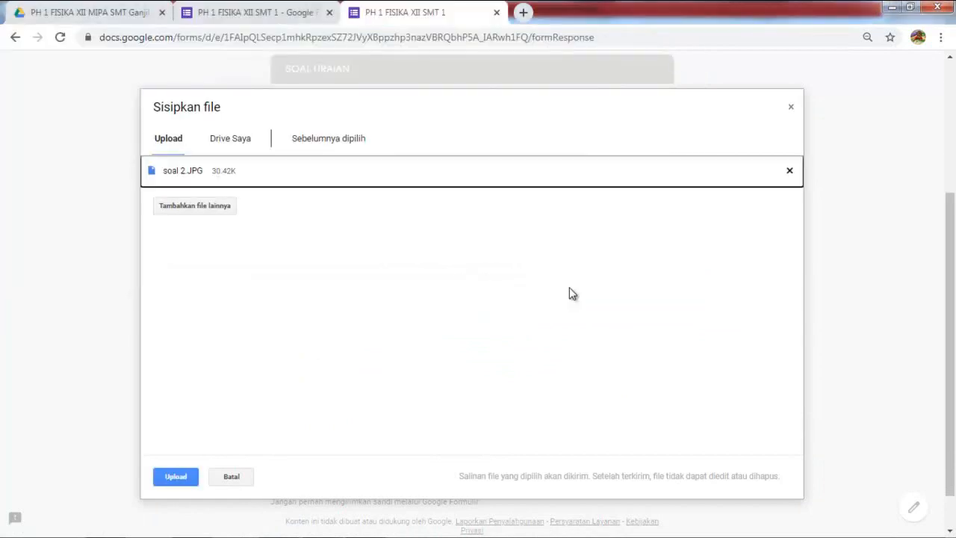
{"action": "left_click", "coordinate": [176, 477]}
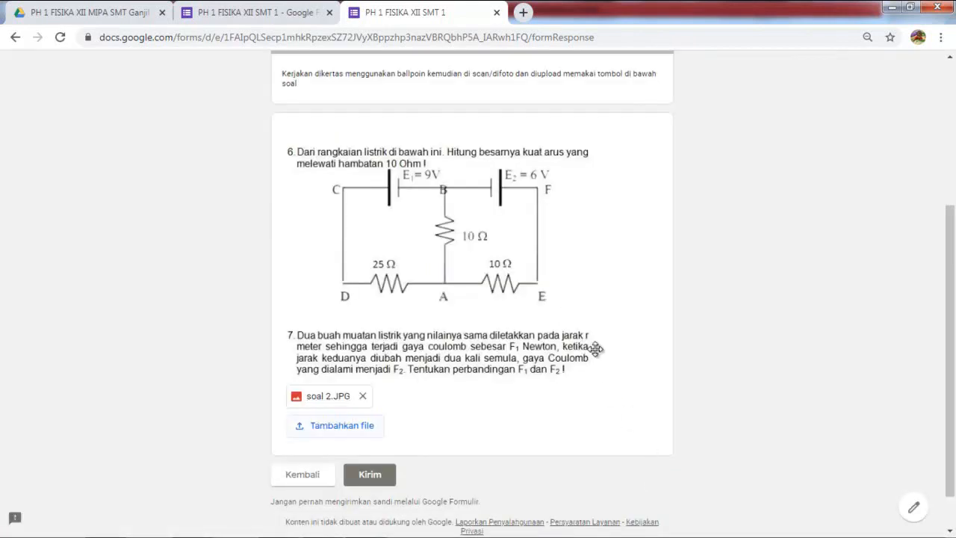
Step: Upload soal 4.JPG as a second answer file, then return to the form editor
{"action": "key", "text": "Return"}
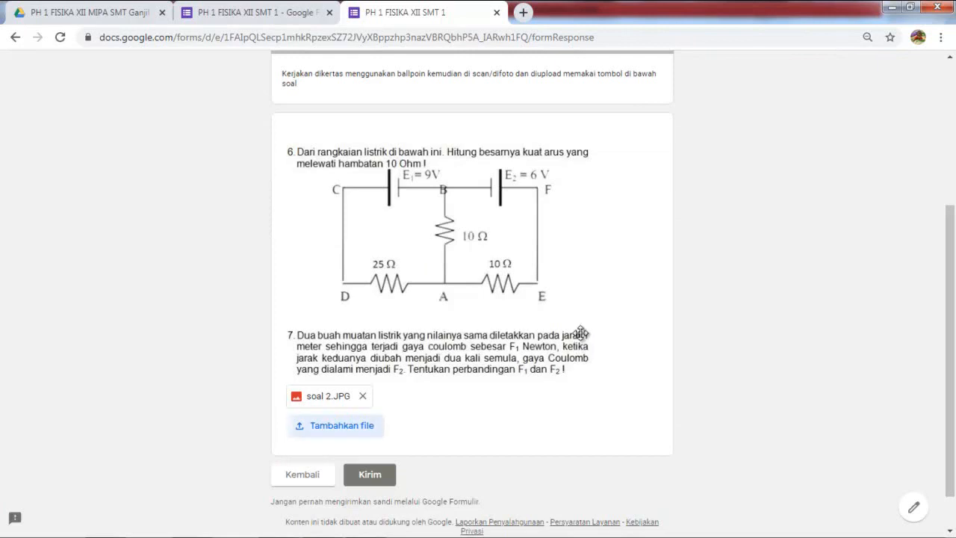
{"action": "key", "text": "Return"}
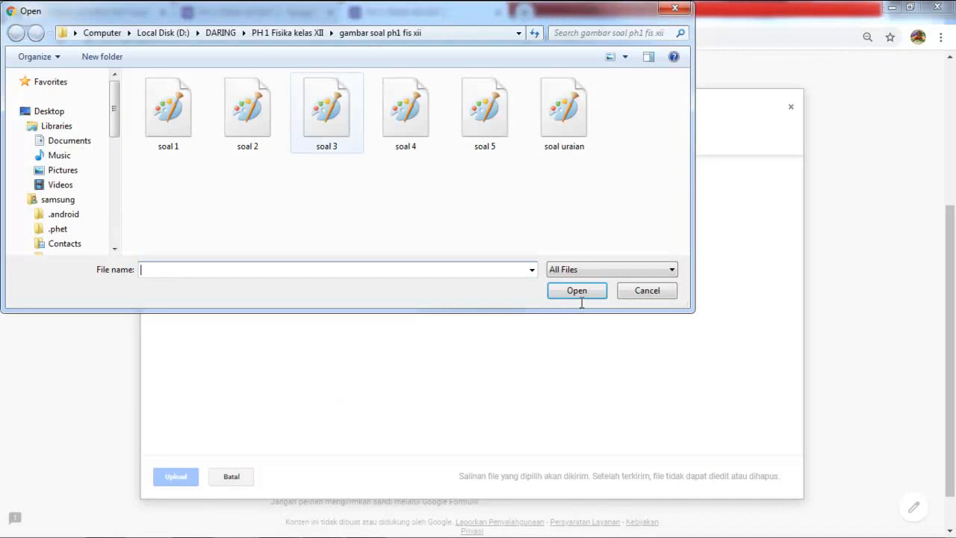
{"action": "left_click", "coordinate": [405, 112]}
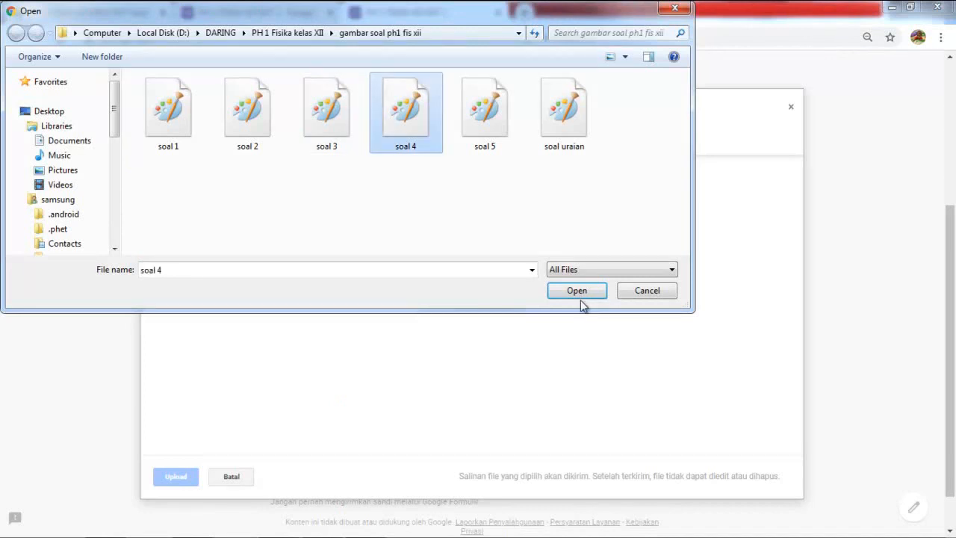
{"action": "left_click", "coordinate": [580, 295]}
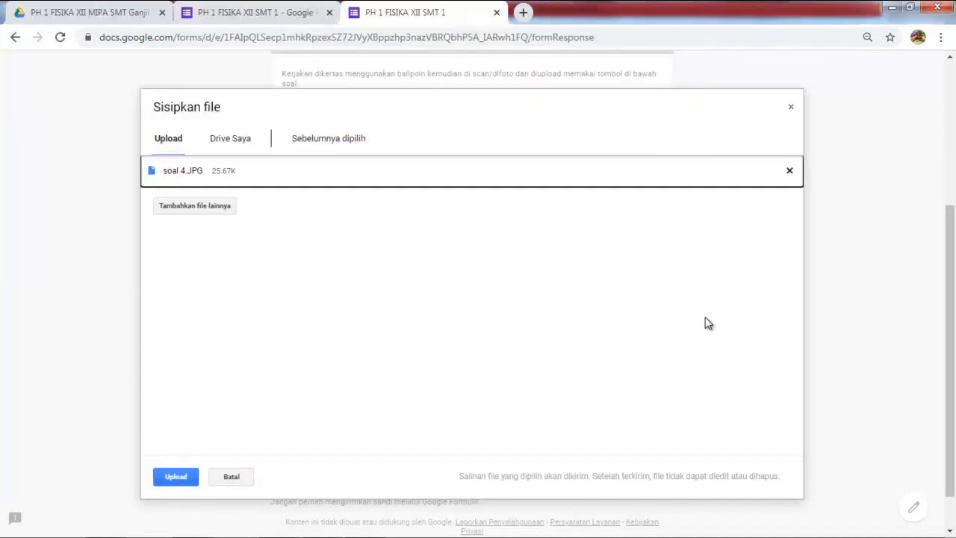
{"action": "left_click", "coordinate": [175, 476]}
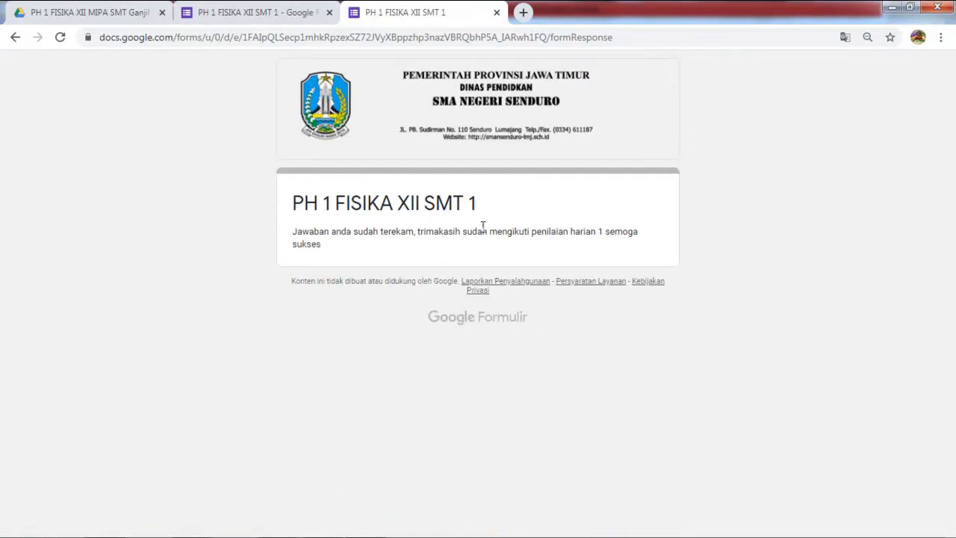
{"action": "key", "text": "ctrl+shift+Tab"}
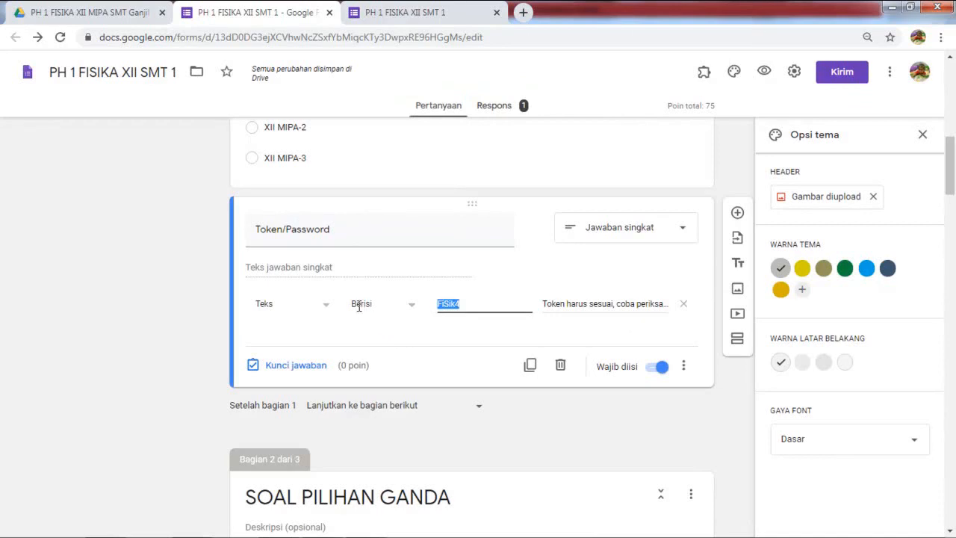
Step: From the Respons summary, set responses to go to a new spreadsheet ('Buat spreadsheet baru')
{"action": "key", "text": "alt+Right"}
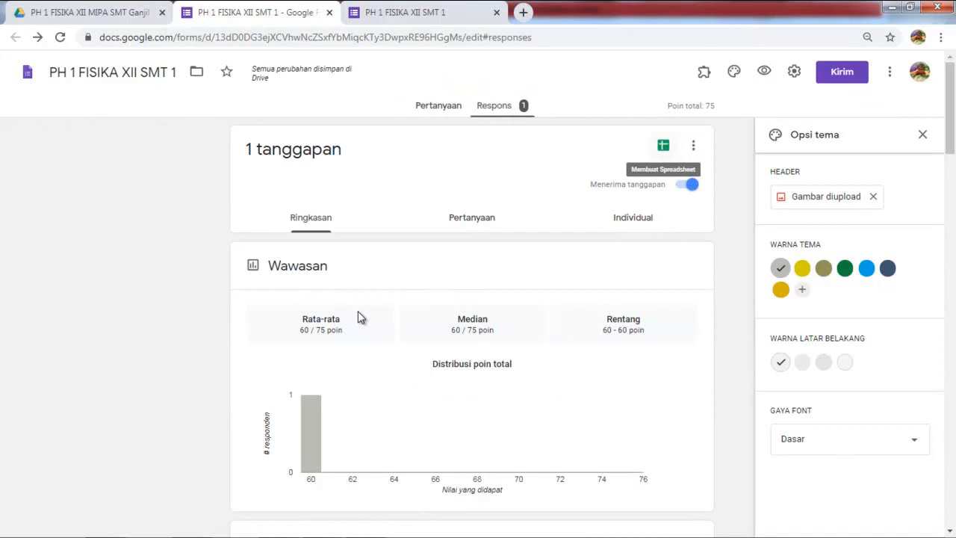
{"action": "key", "text": "Return"}
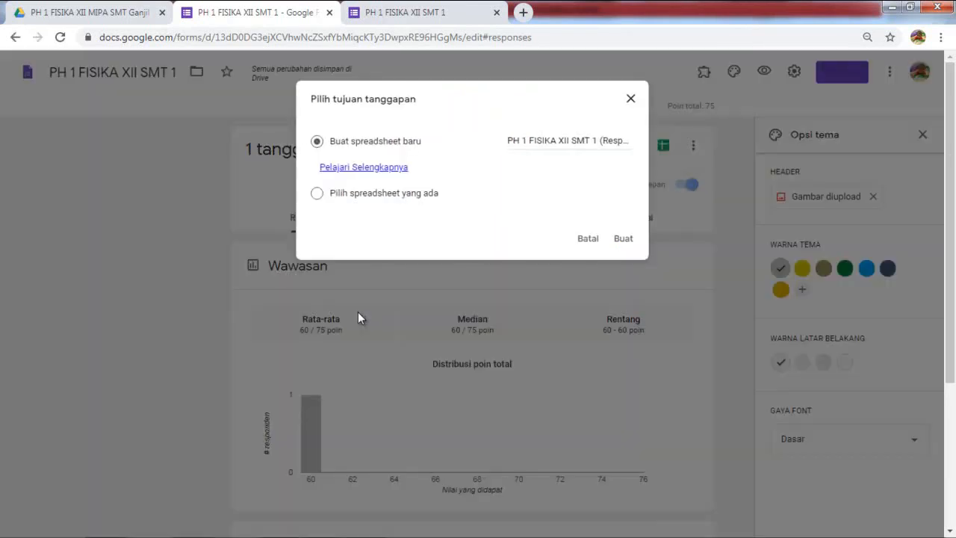
{"action": "left_click", "coordinate": [513, 141]}
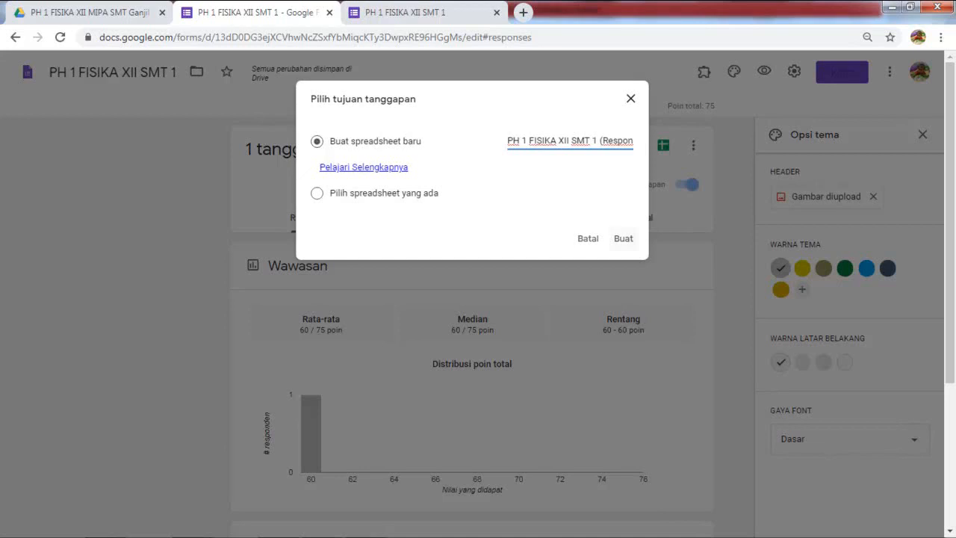
Step: Create the response spreadsheet, download it as Microsoft Excel (.xlsx), and return to Google Forms
{"action": "left_click", "coordinate": [623, 238]}
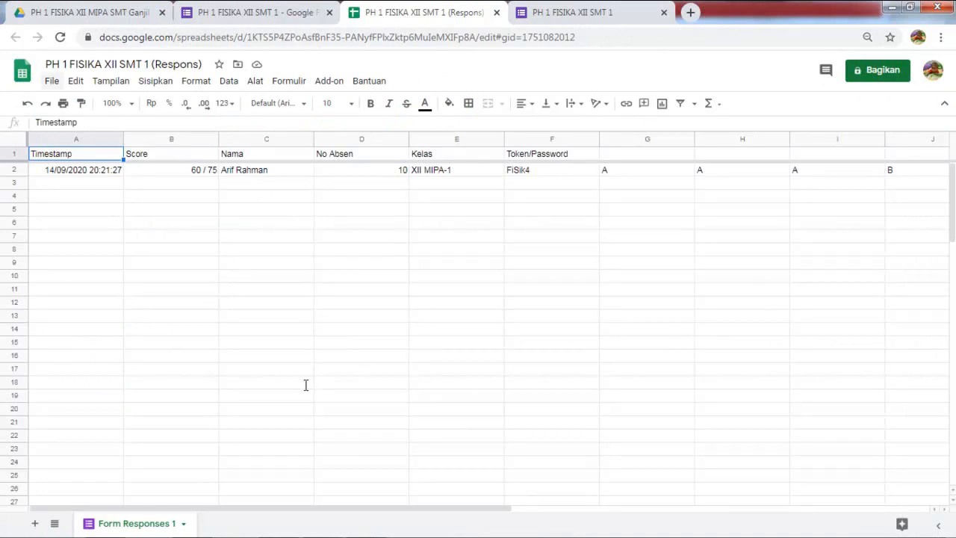
{"action": "key", "text": "alt+f"}
{"action": "key", "text": "Down"}
{"action": "key", "text": "Down"}
{"action": "key", "text": "Down"}
{"action": "key", "text": "Down"}
{"action": "key", "text": "Down"}
{"action": "key", "text": "Down"}
{"action": "key", "text": "Down"}
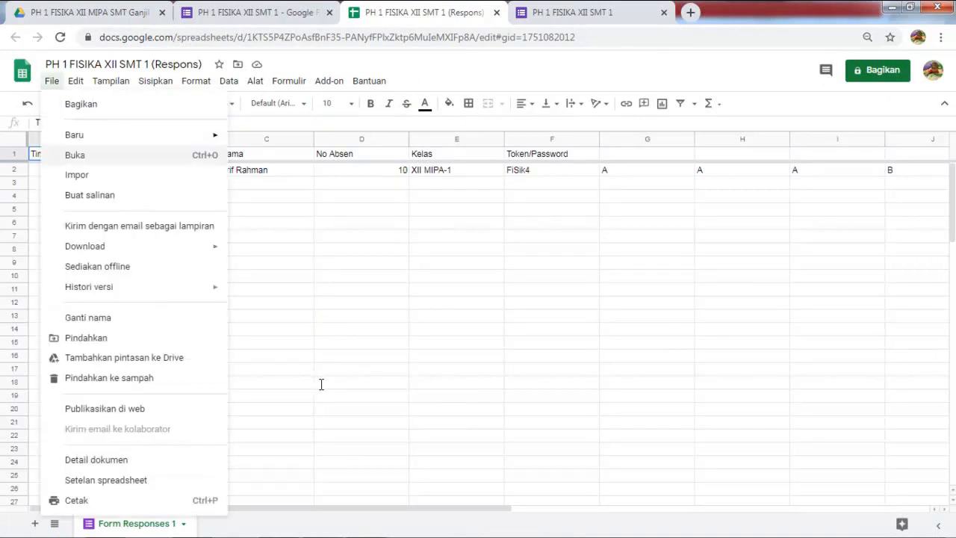
{"action": "key", "text": "Right"}
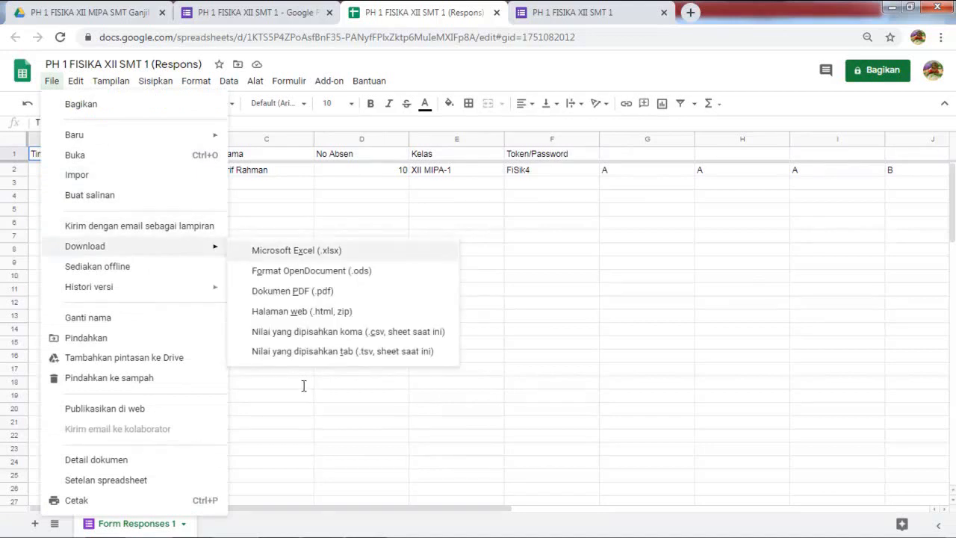
{"action": "key", "text": "Return"}
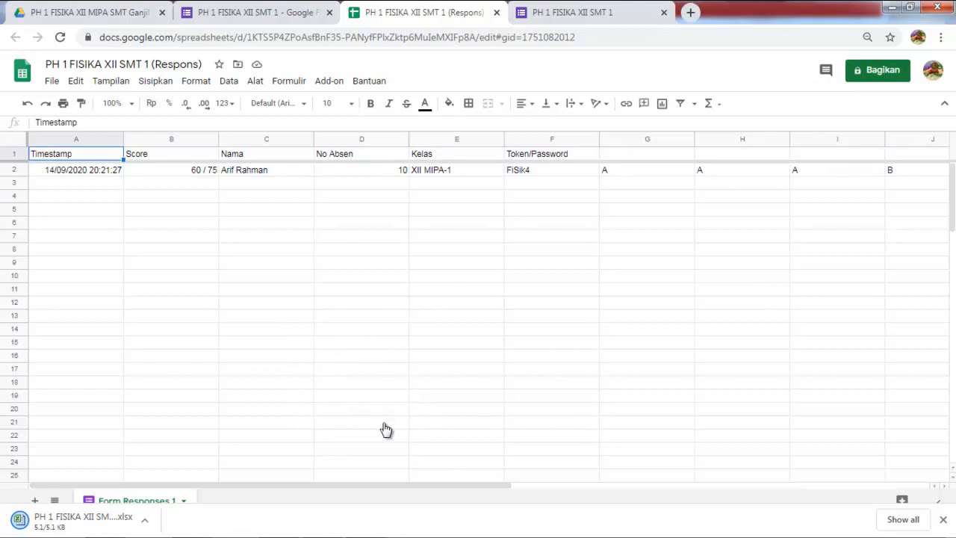
{"action": "key", "text": "ctrl+shift+Tab"}
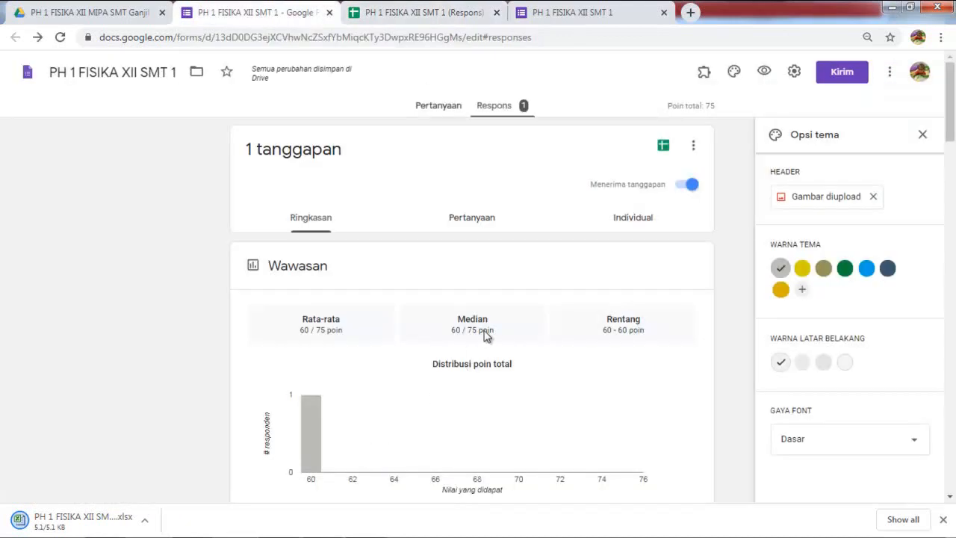
Step: Generate the quiz's shortened forms.gle share link via Kirim and copy it to the clipboard
{"action": "left_click", "coordinate": [438, 106]}
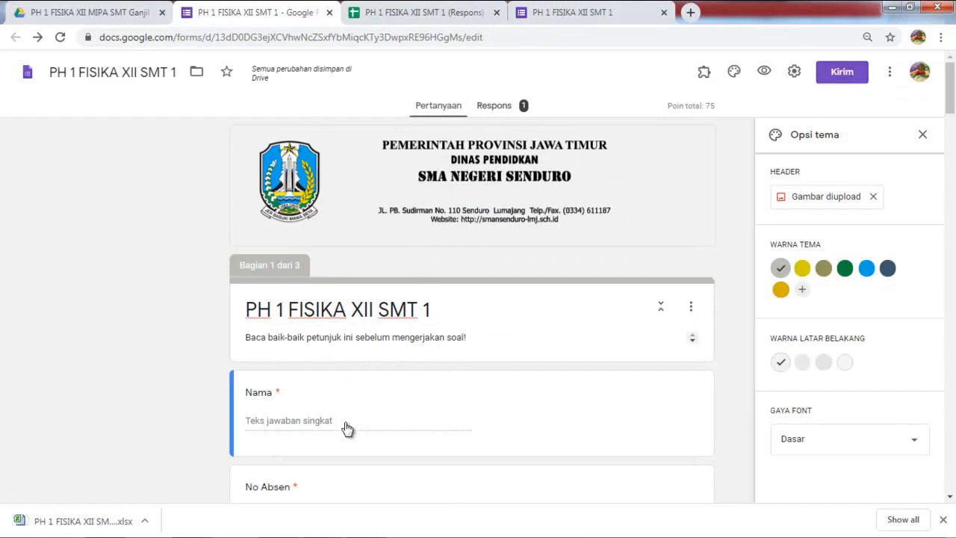
{"action": "left_click", "coordinate": [841, 72]}
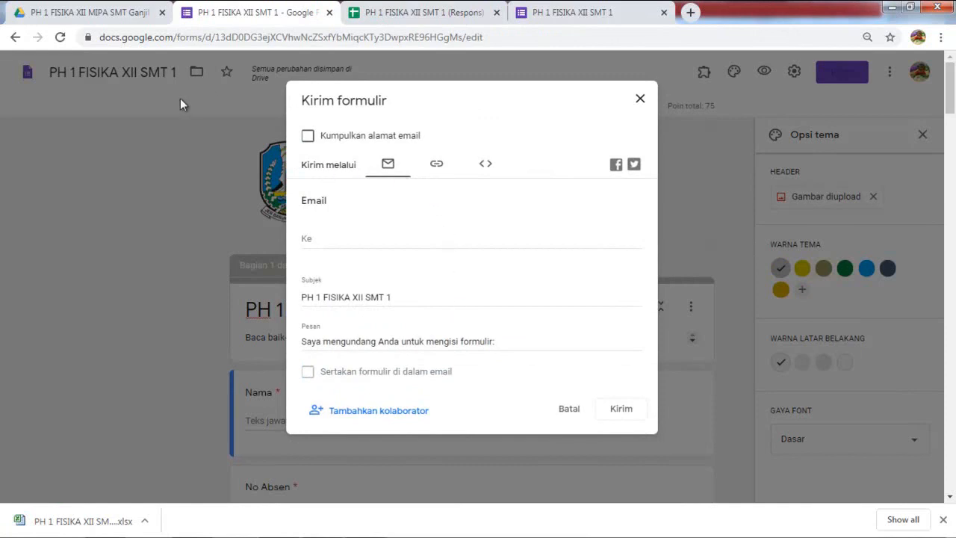
{"action": "left_click", "coordinate": [436, 163]}
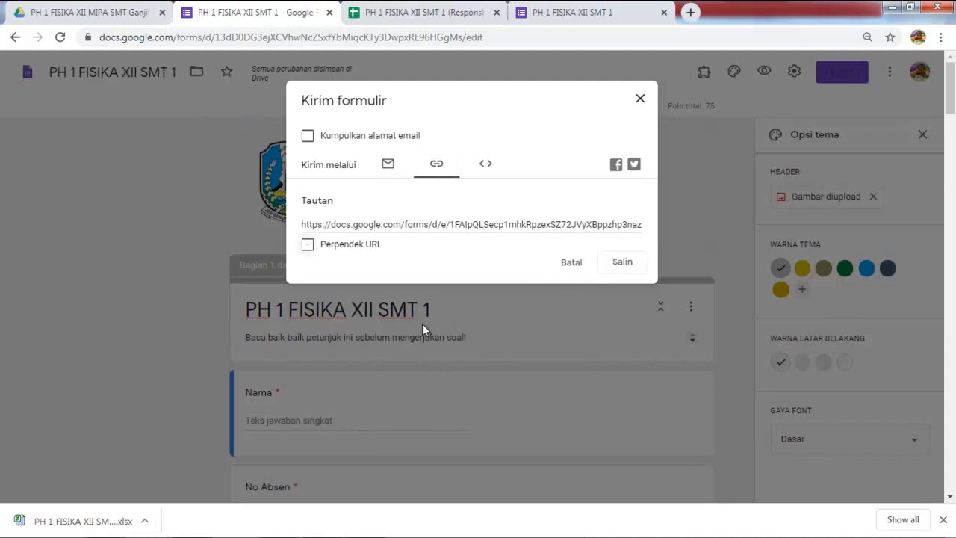
{"action": "left_click", "coordinate": [308, 244]}
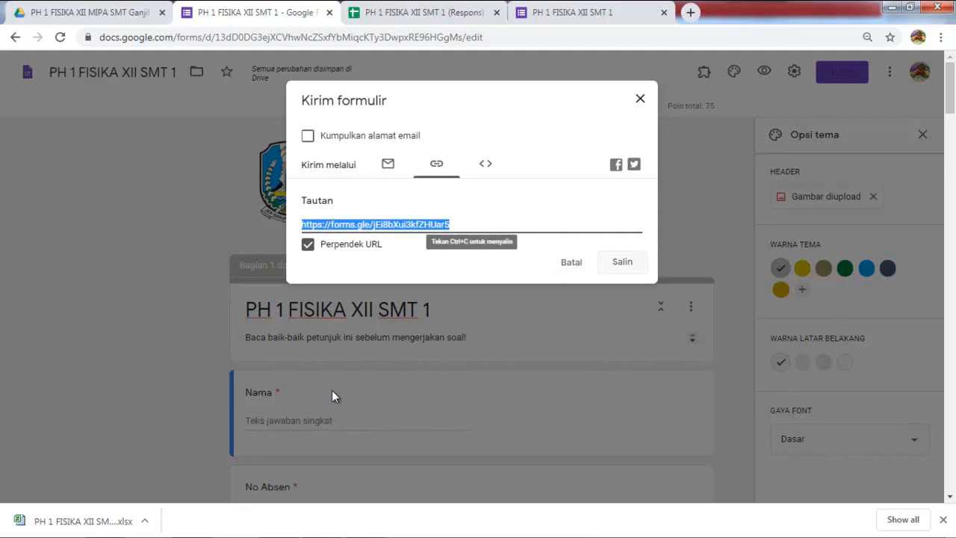
{"action": "key", "text": "ctrl+c"}
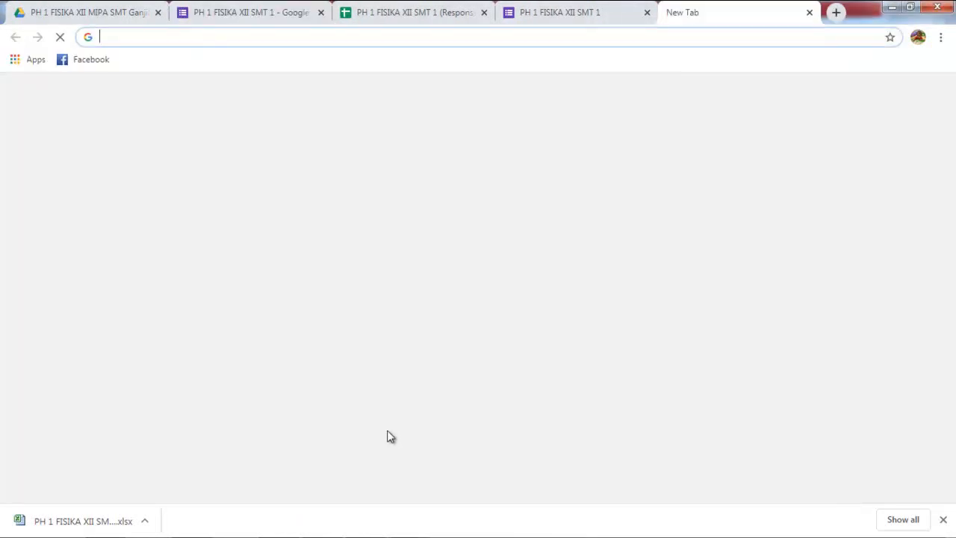
Step: Open the pasted short link to see the 'Anda sudah menanggapi' notice, then return to the Drive folder
{"action": "right_click", "coordinate": [431, 36]}
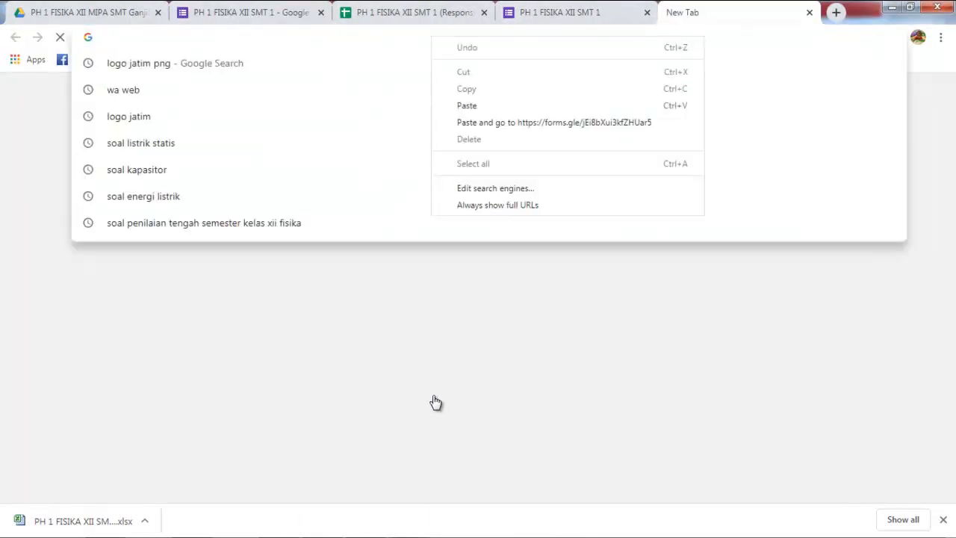
{"action": "left_click", "coordinate": [441, 106]}
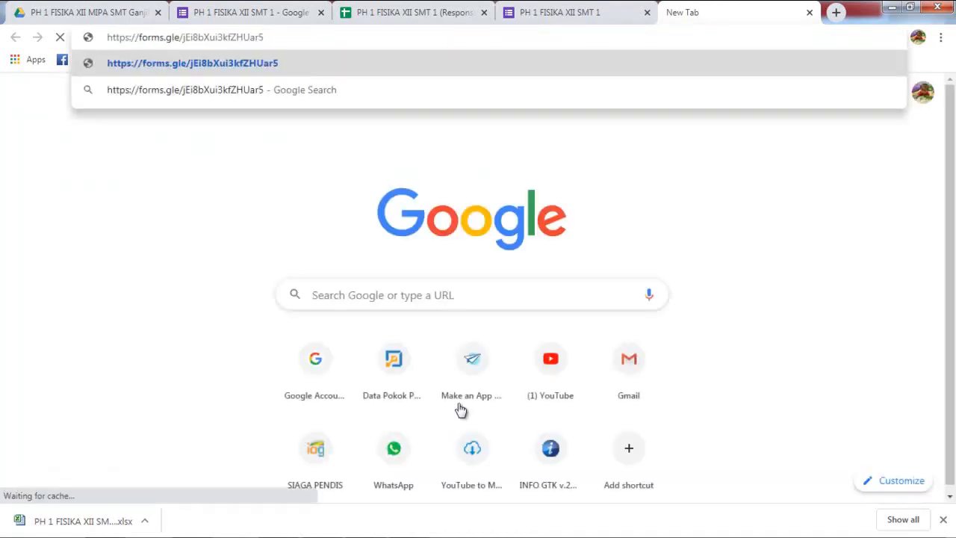
{"action": "key", "text": "Return"}
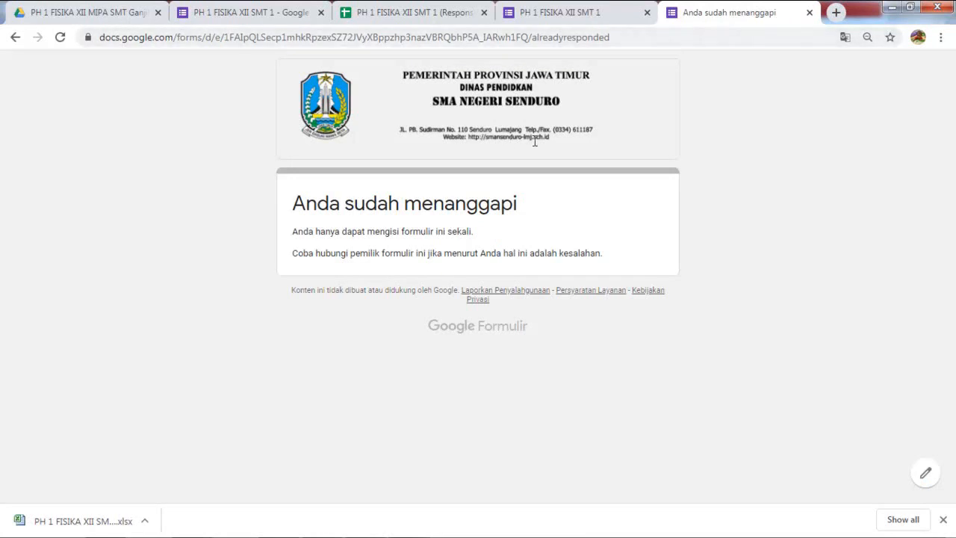
{"action": "key", "text": "ctrl+1"}
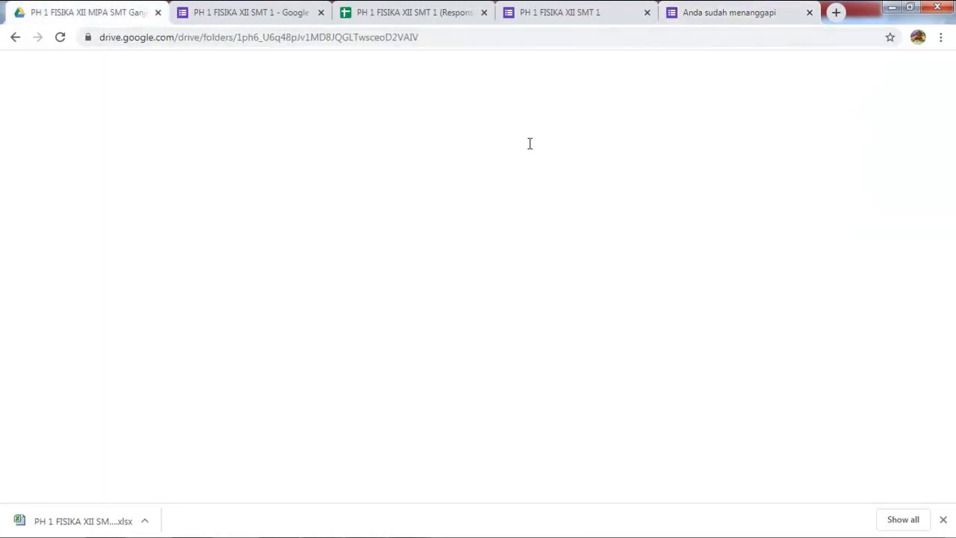